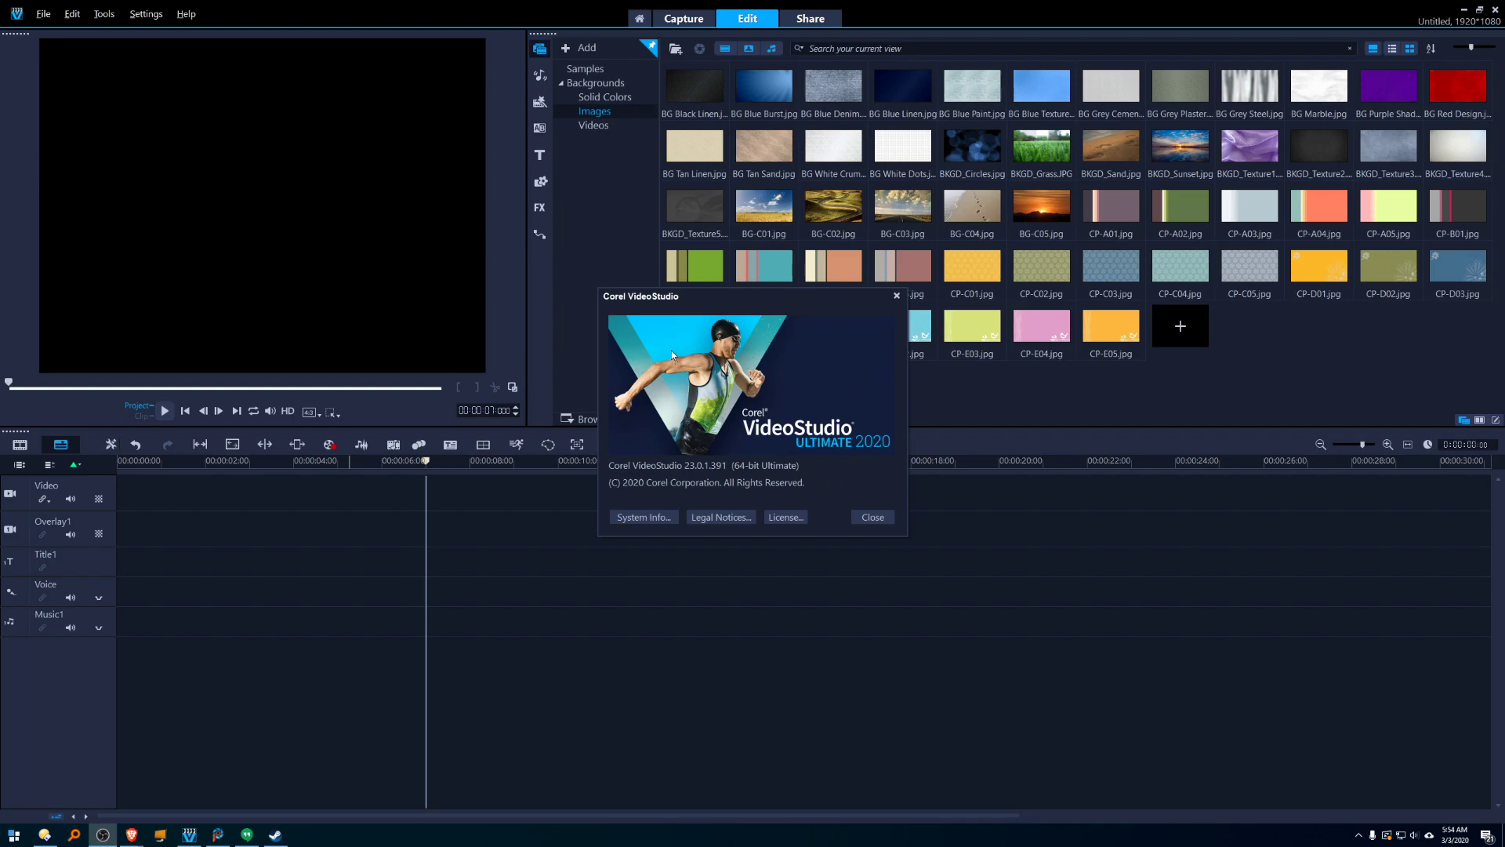
# Close the About Corel VideoStudio box to reveal the empty Edit workspace.
pyautogui.click(873, 517)
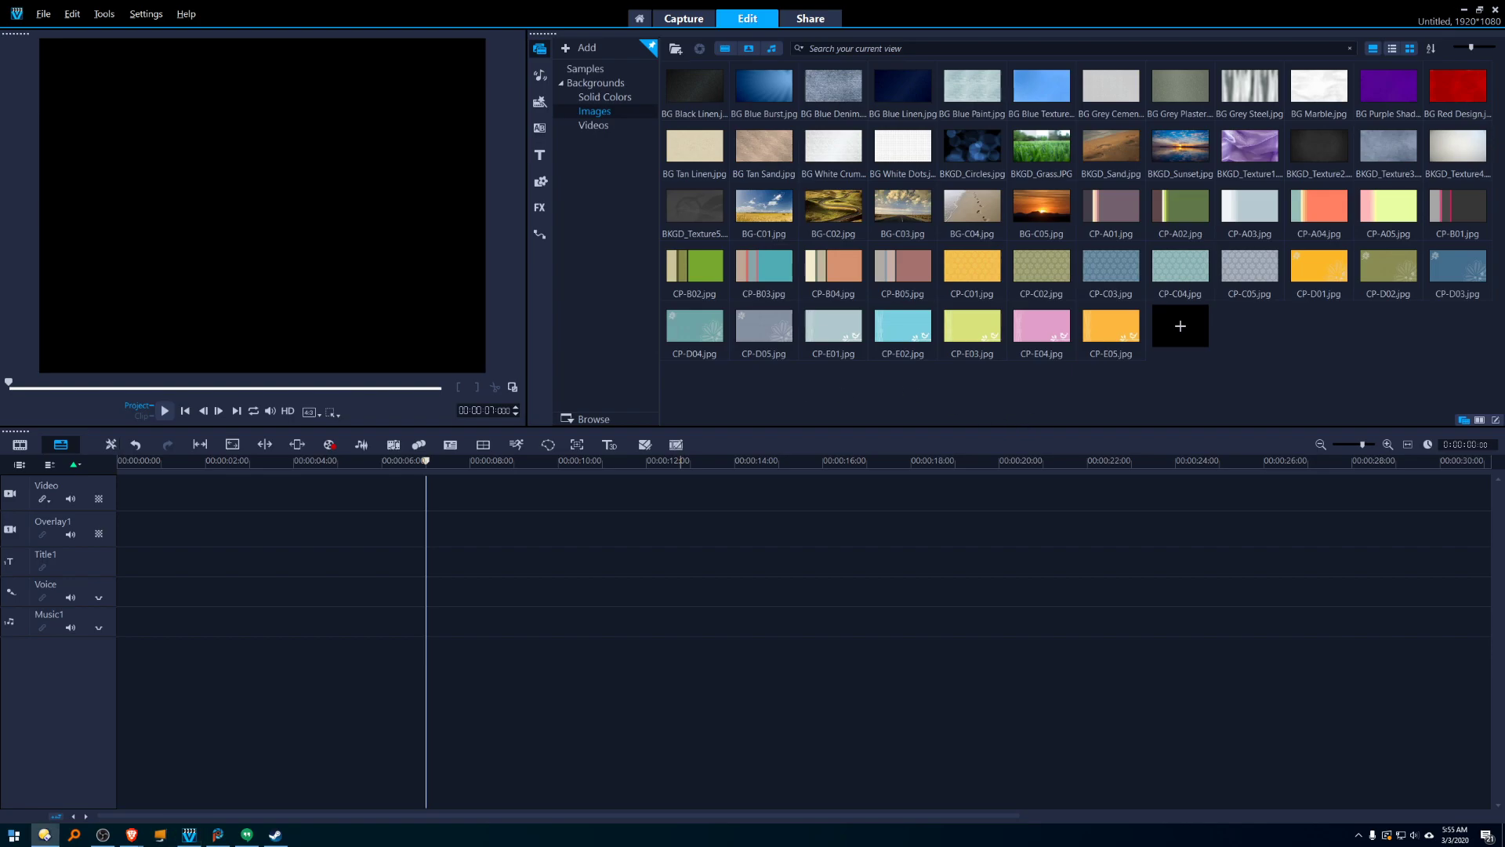
pyautogui.moveTo(81, 701); pyautogui.dragTo(79, 566)
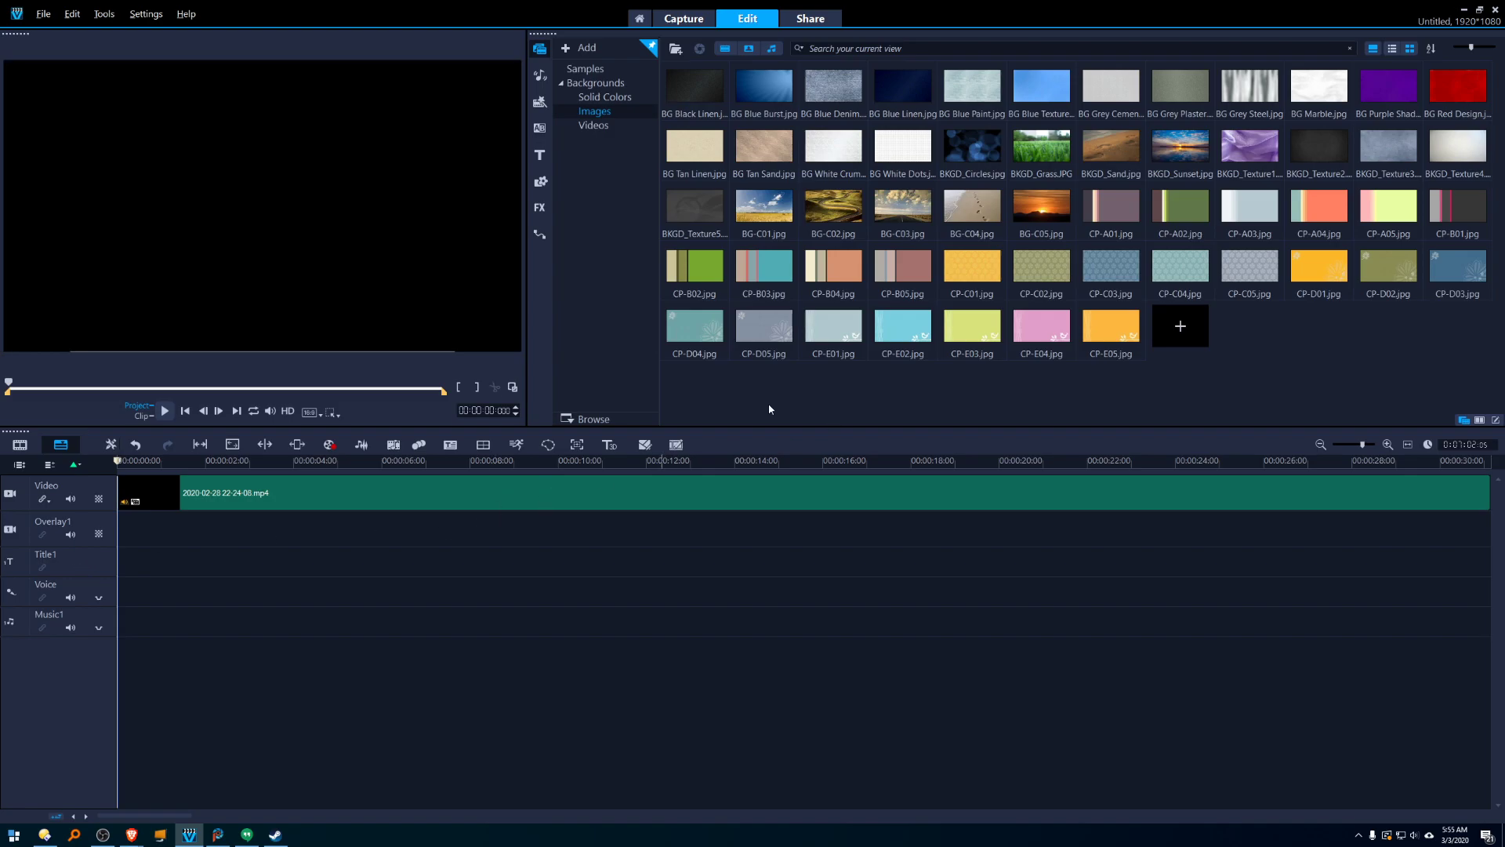
pyautogui.click(608, 98)
pyautogui.click(595, 110)
pyautogui.click(582, 98)
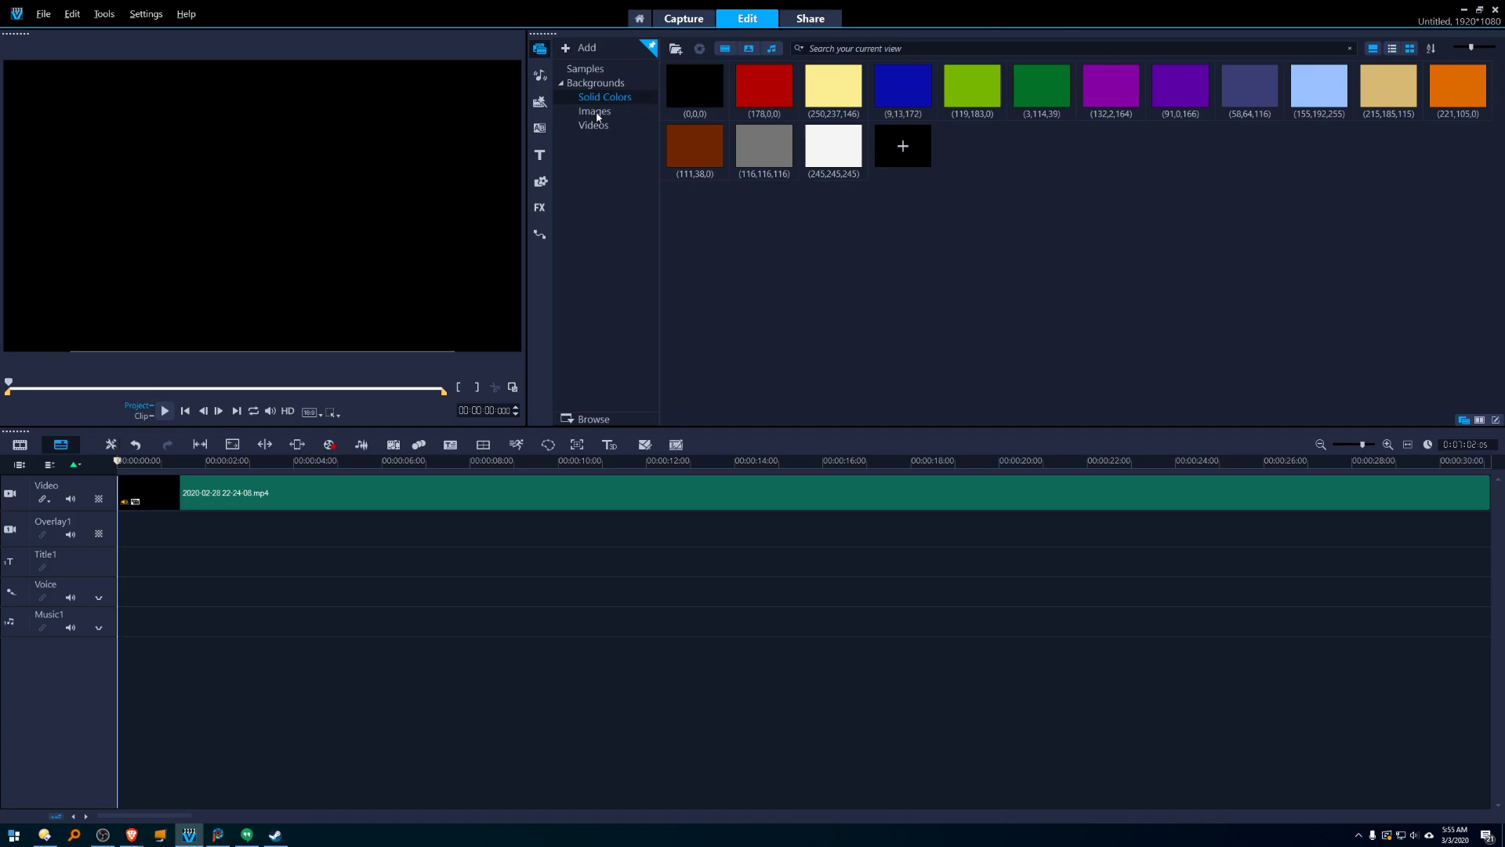
pyautogui.click(597, 114)
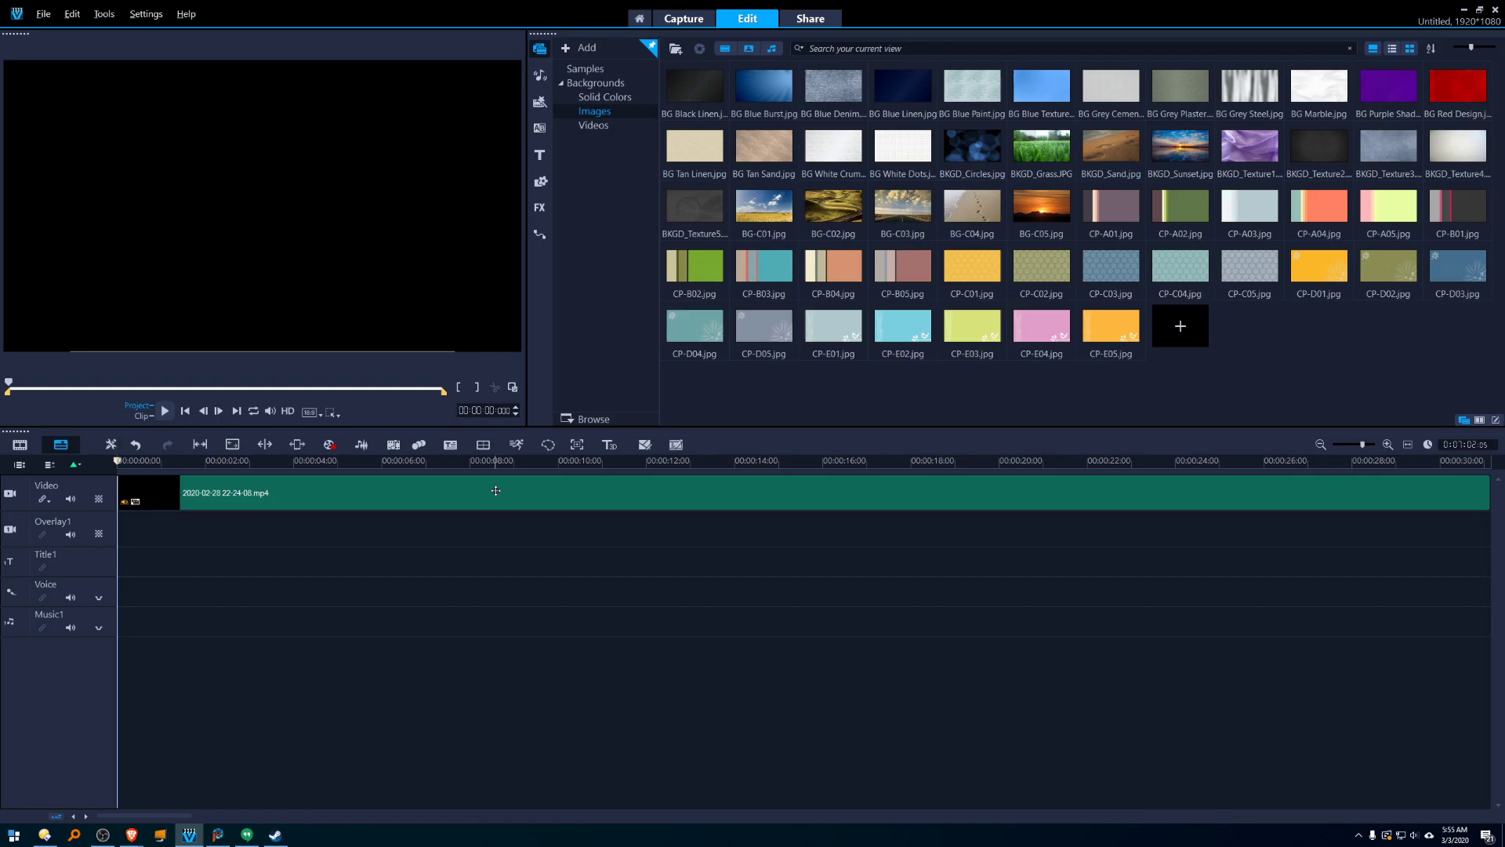
# In PaintShop Pro, create a new transparent 1920 x 1080 image from the Presentation preset.
pyautogui.click(218, 835)
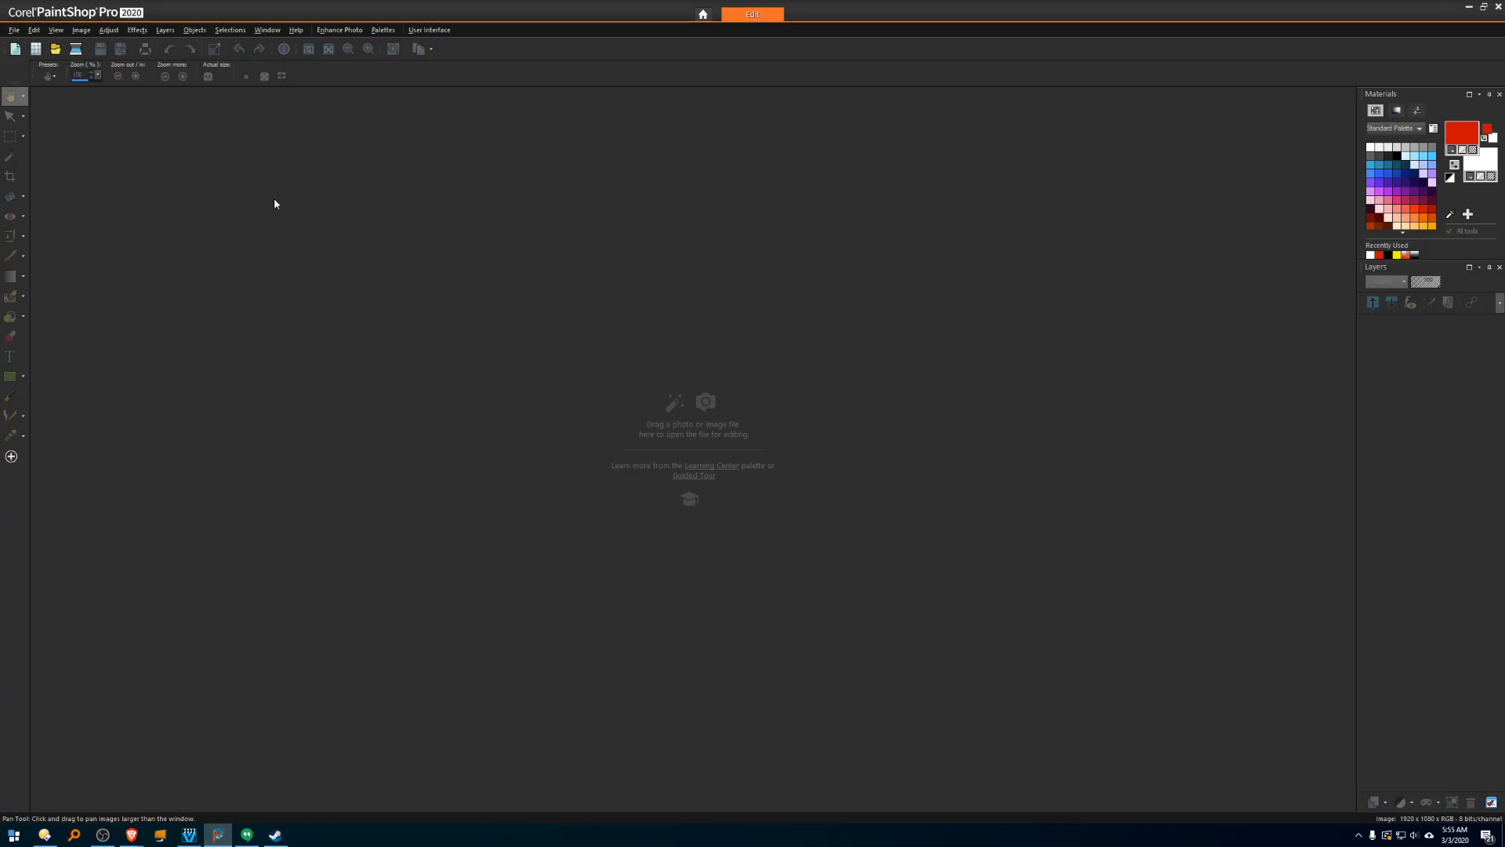
pyautogui.click(16, 49)
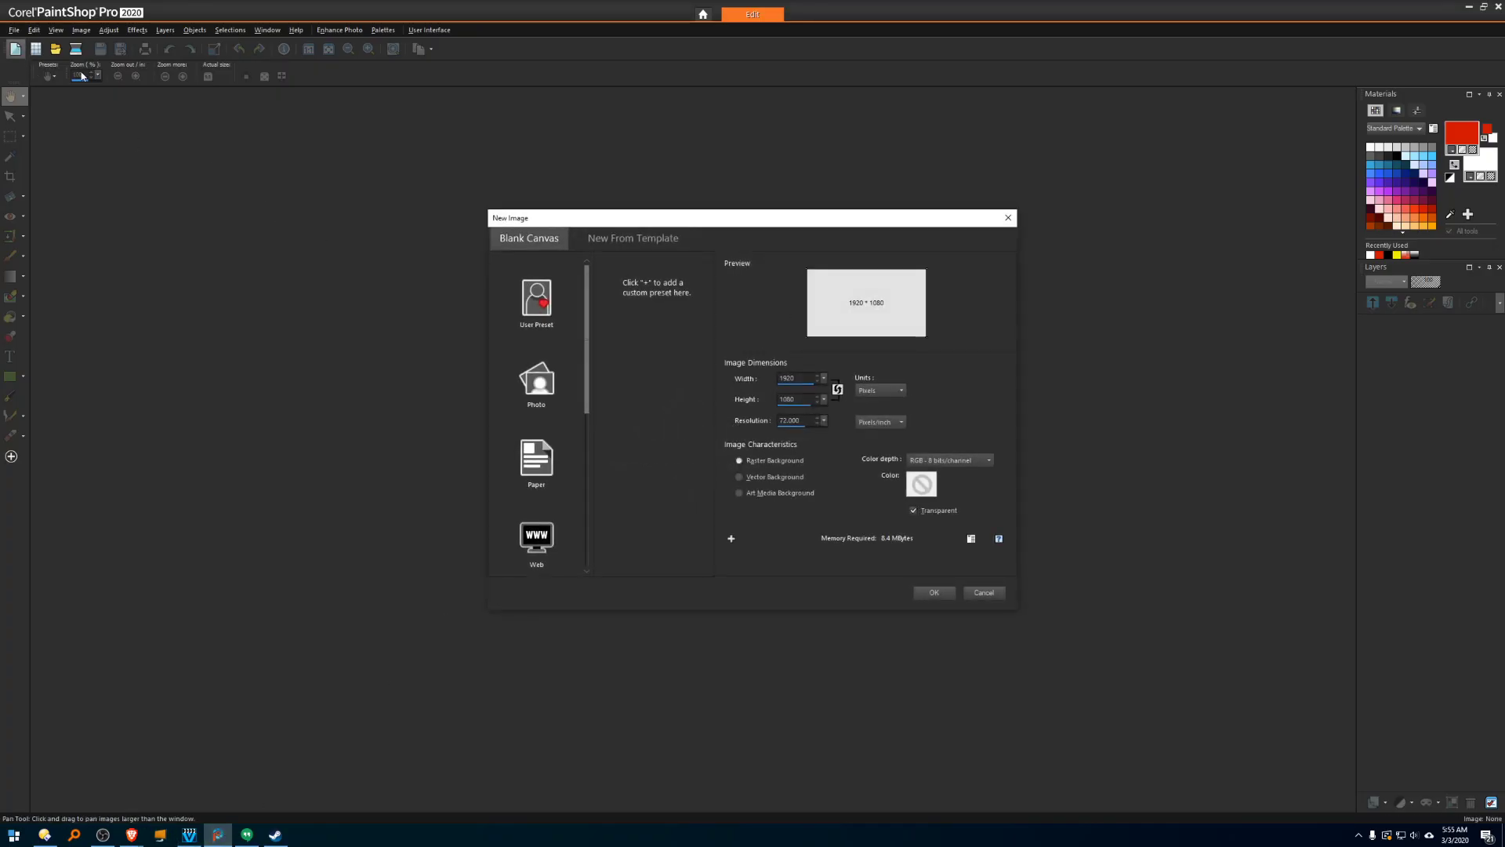
pyautogui.scroll(-3, 571, 423)
pyautogui.scroll(-2, 571, 455)
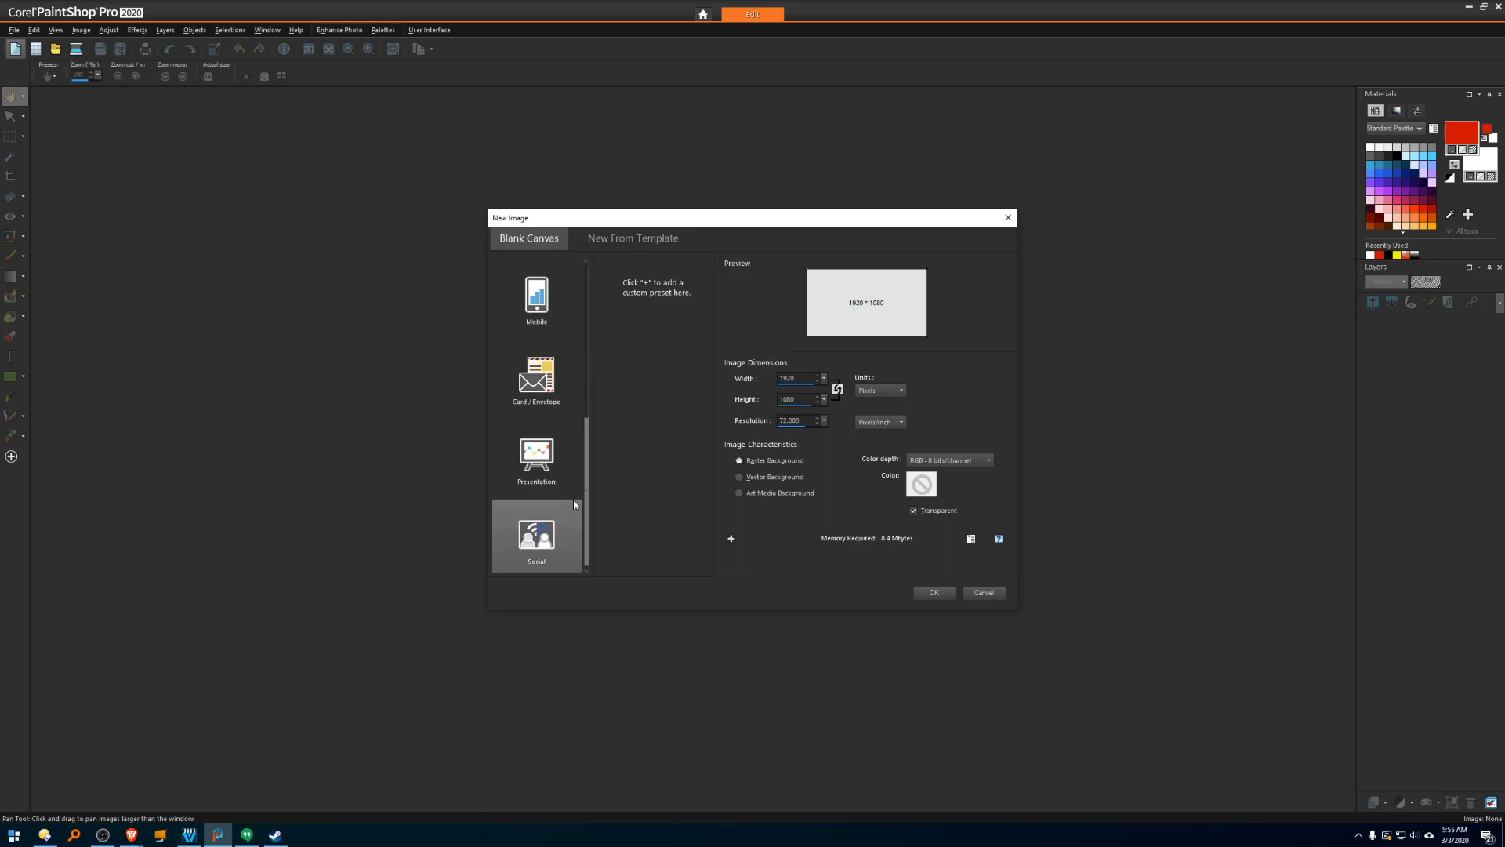
pyautogui.click(558, 459)
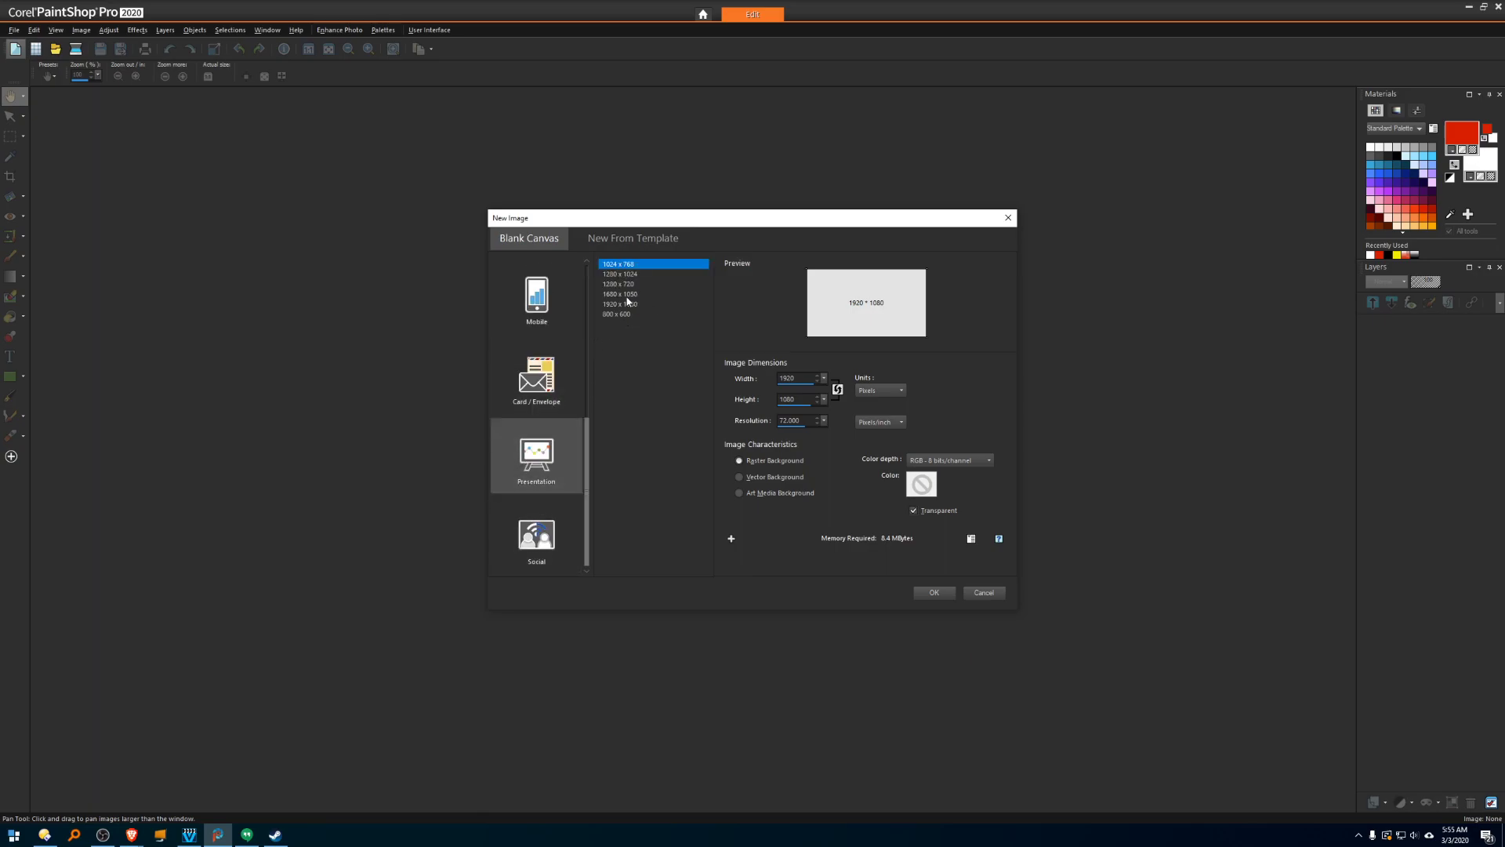
pyautogui.click(627, 304)
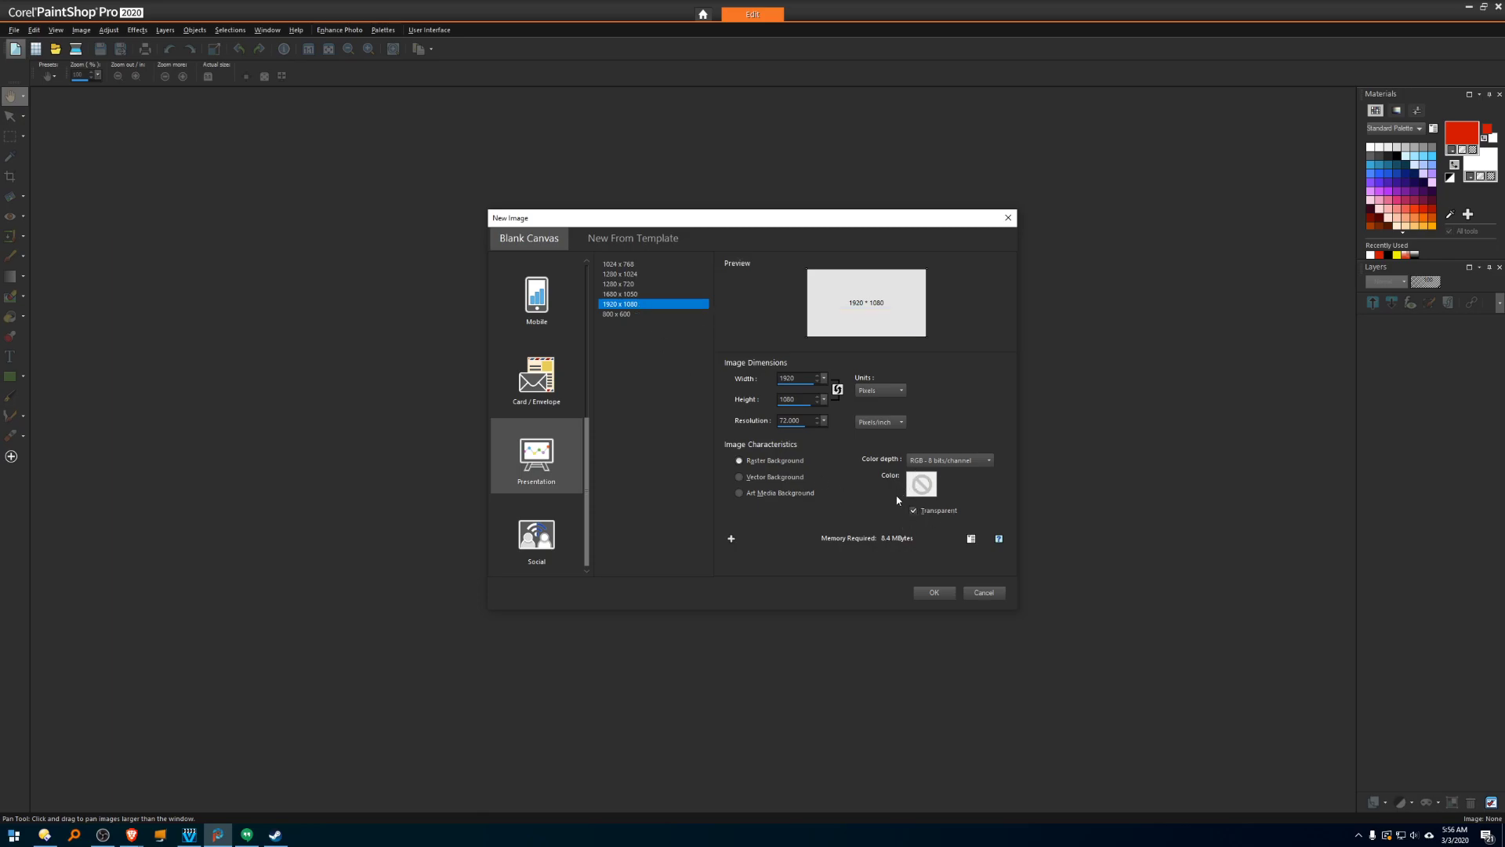
pyautogui.click(937, 592)
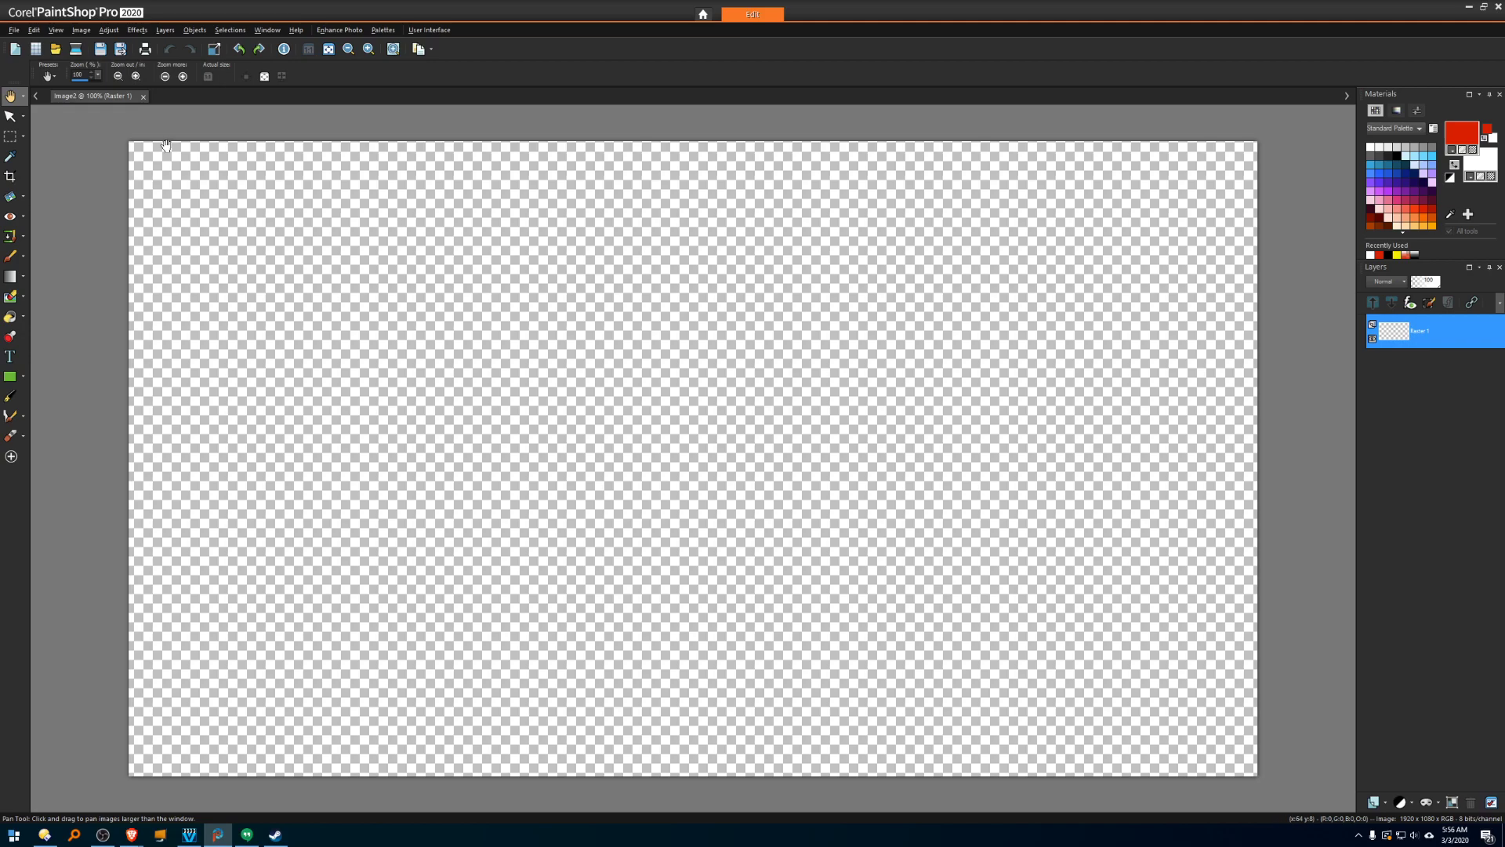
# Save the image to the Desktop as transparent.png, replacing the existing file.
pyautogui.click(14, 30)
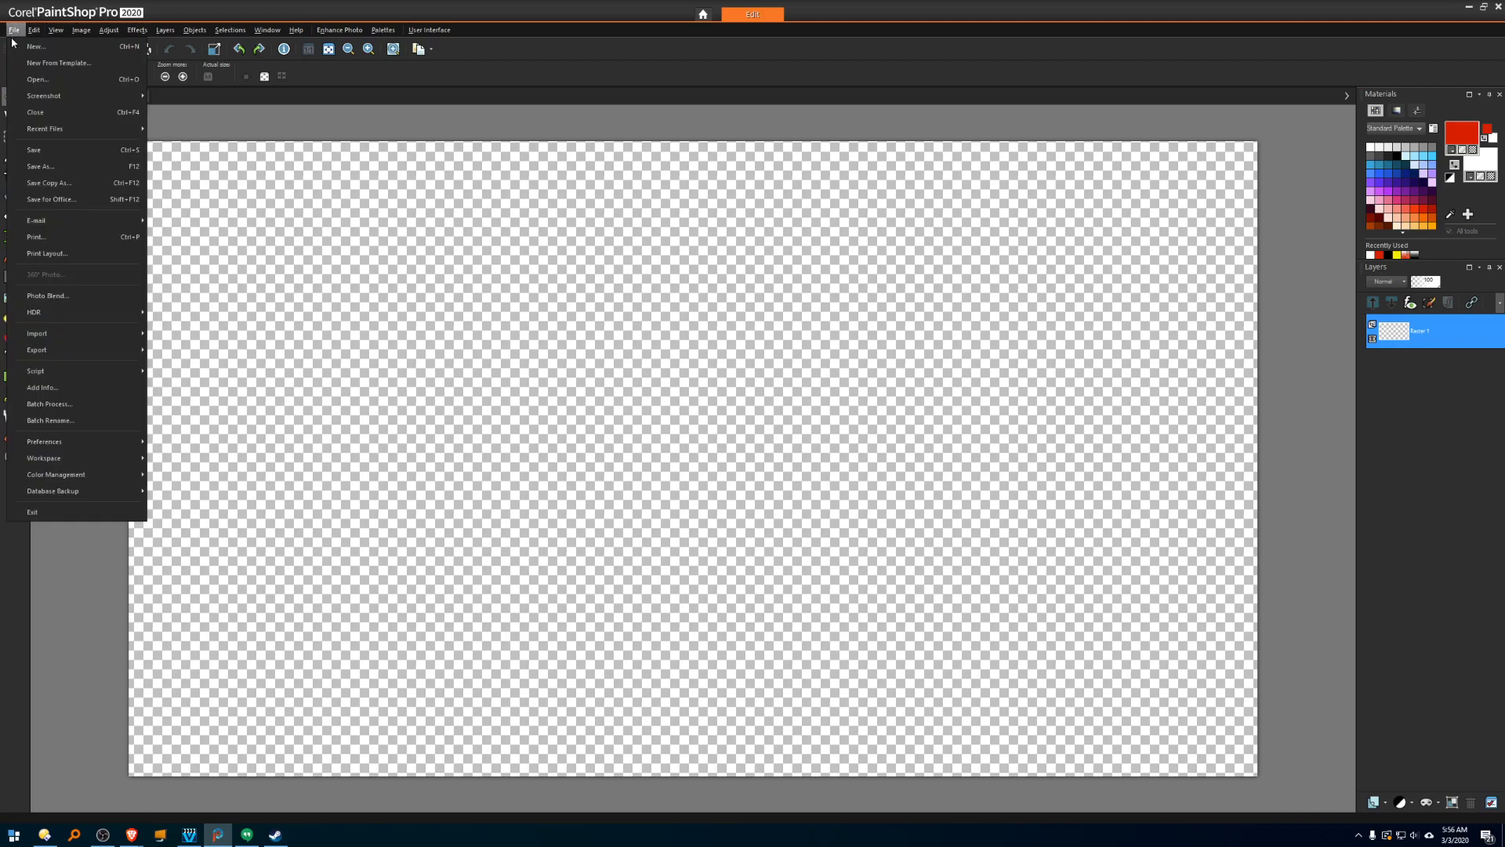
pyautogui.click(619, 324)
pyautogui.hotkey('ctrl', 's')
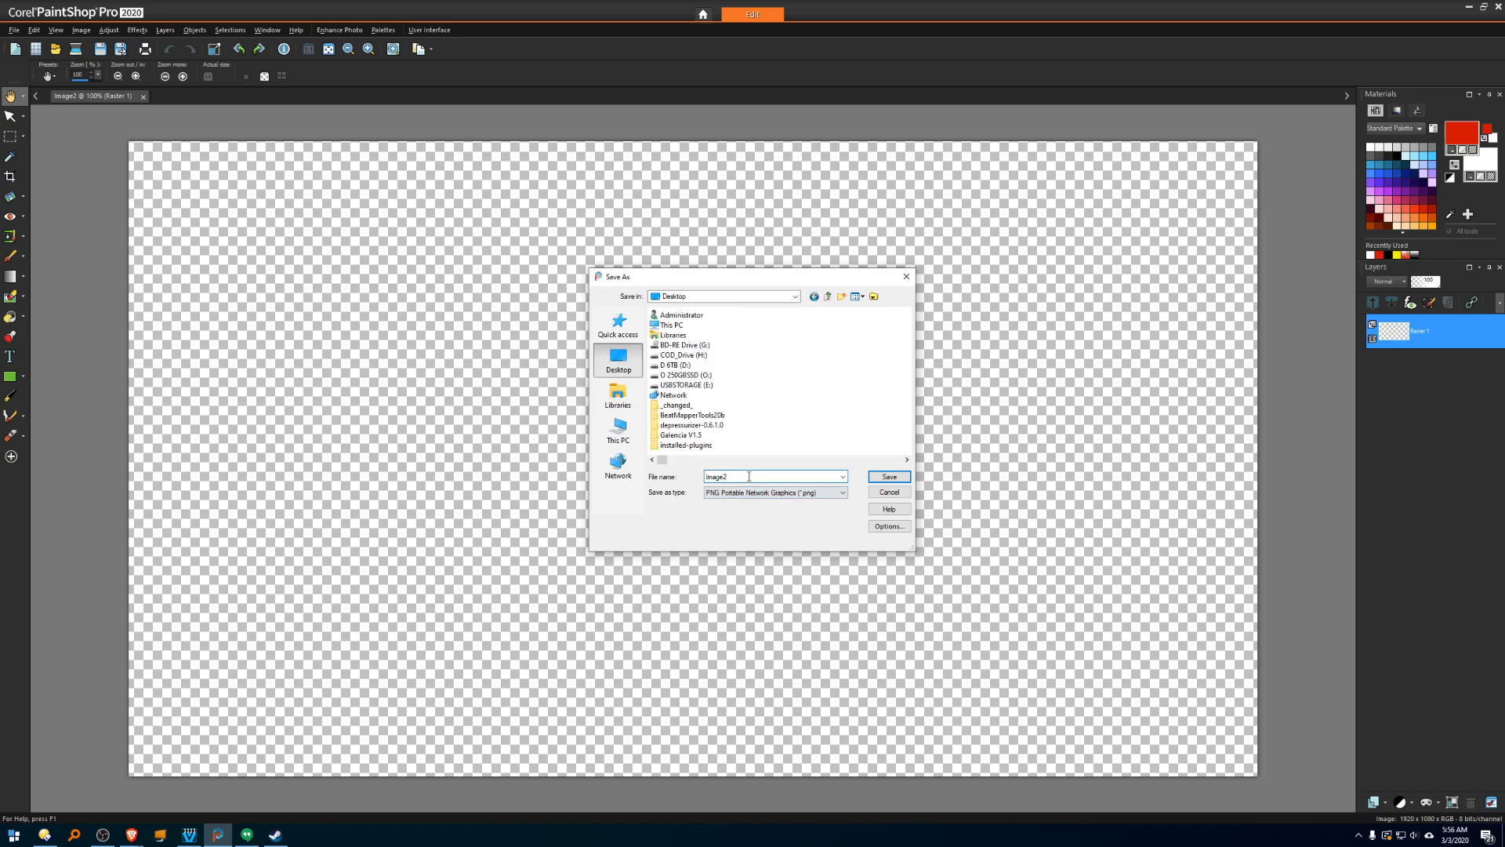
pyautogui.write('trans')
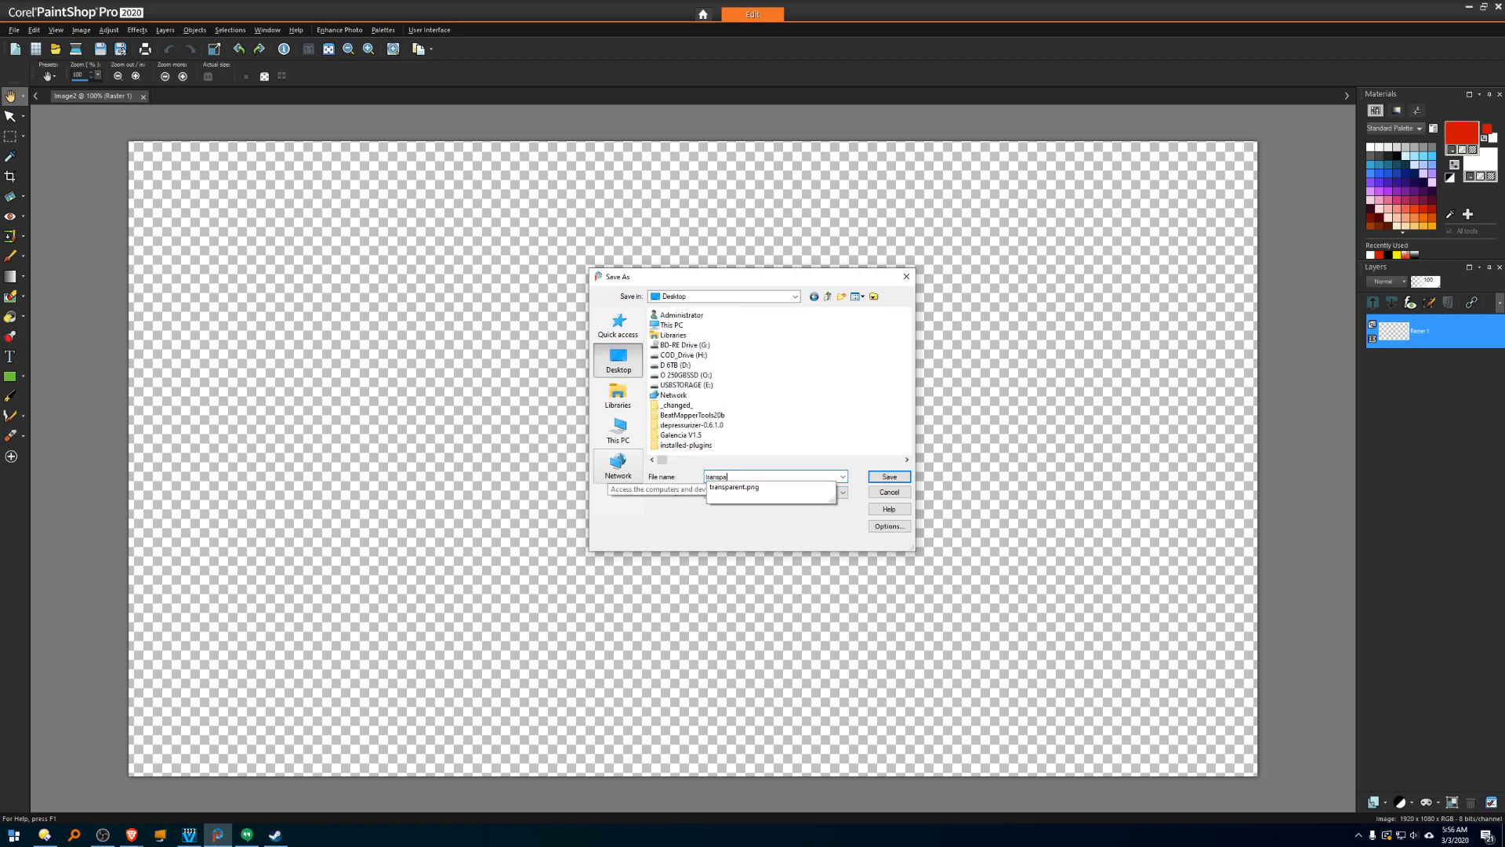
pyautogui.write('pa')
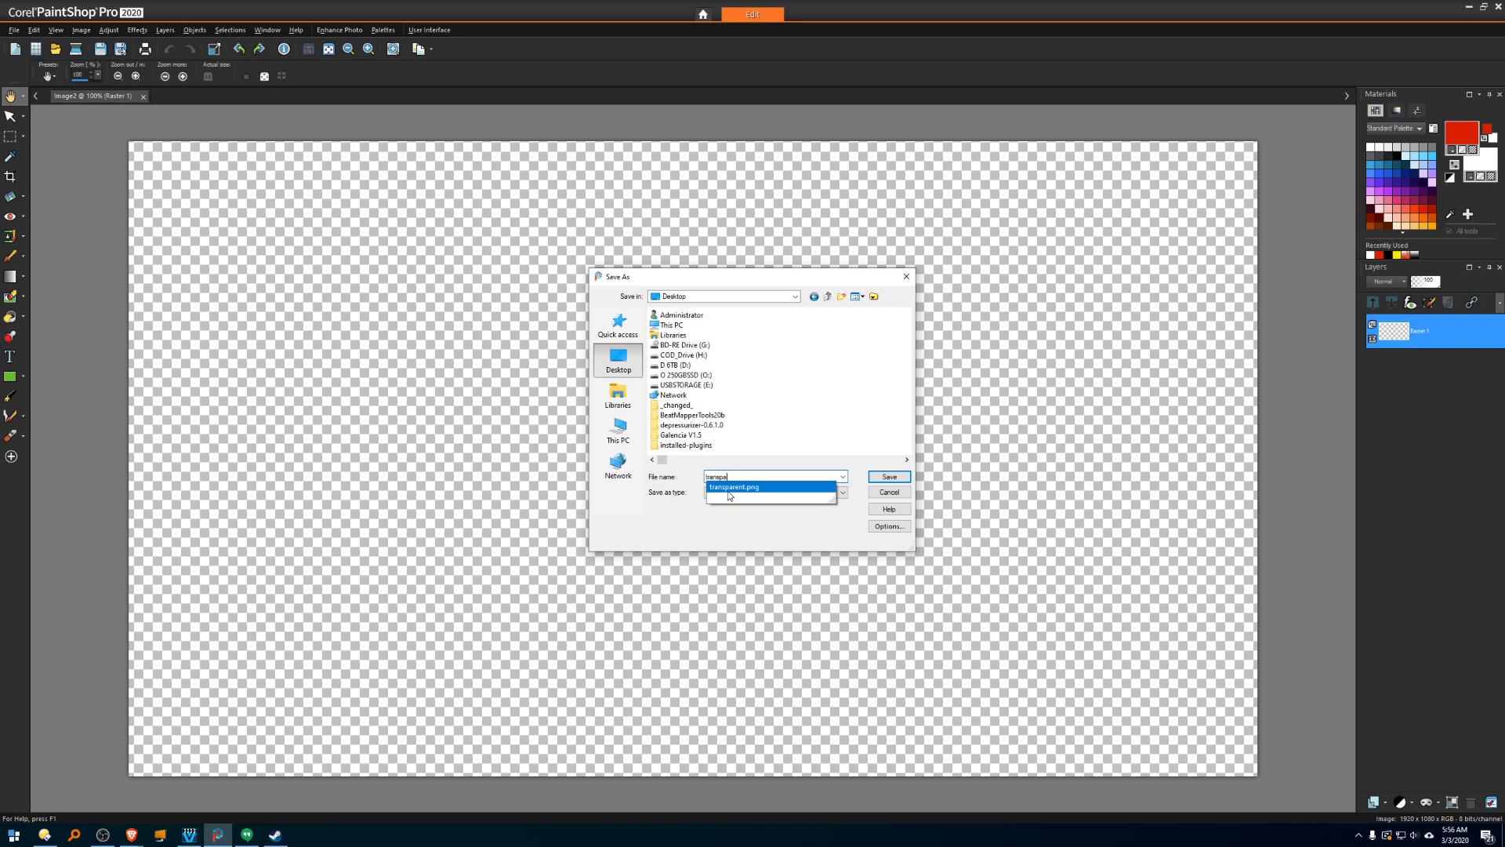
pyautogui.click(730, 491)
pyautogui.click(891, 479)
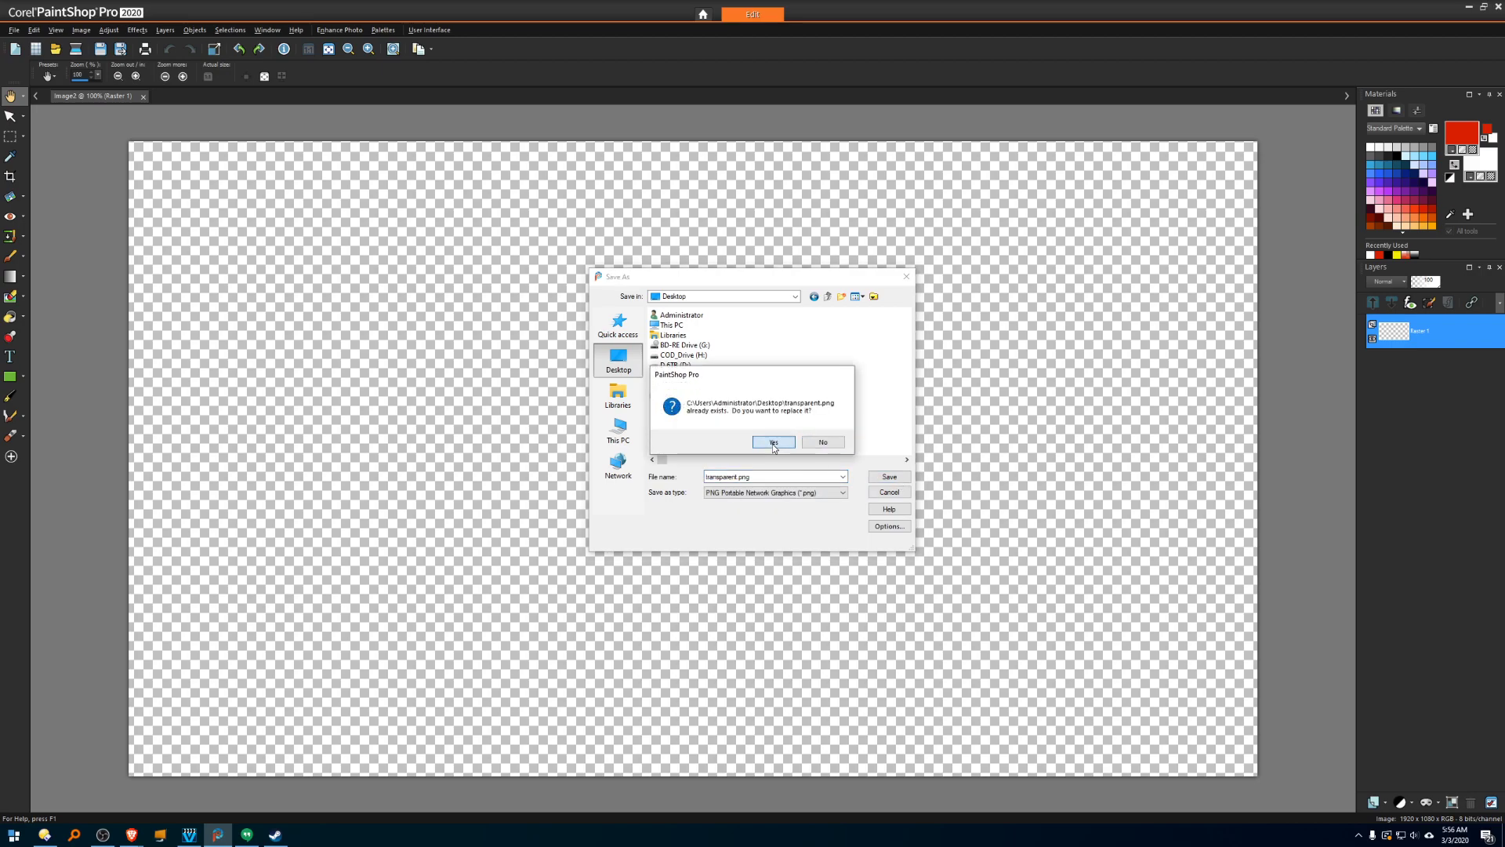
pyautogui.click(773, 443)
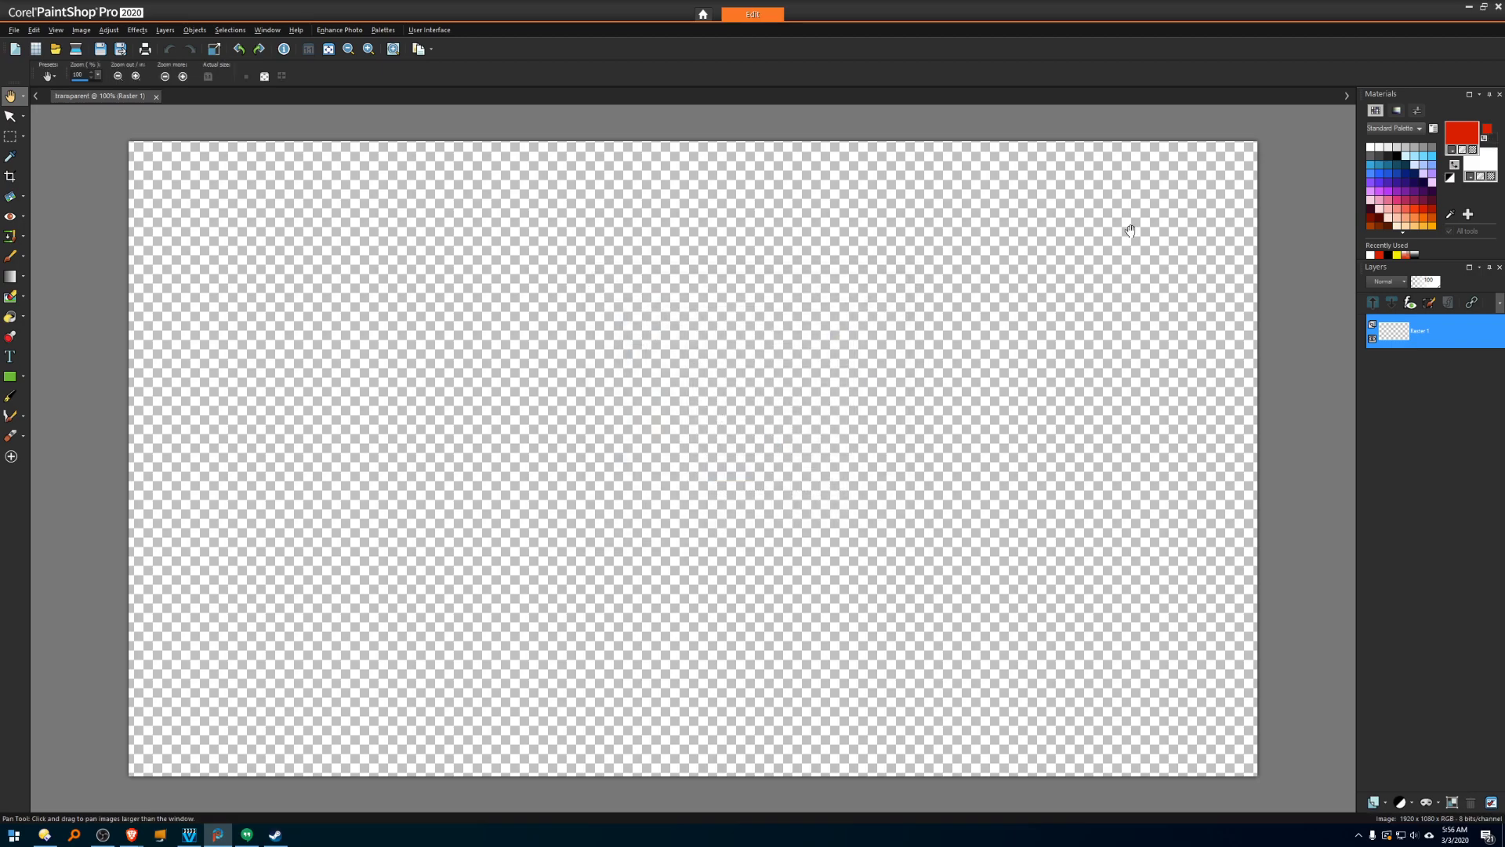
# Back in VideoStudio, import transparent.png into the library via Insert Media Files.
pyautogui.click(1467, 8)
pyautogui.rightClick(1254, 365)
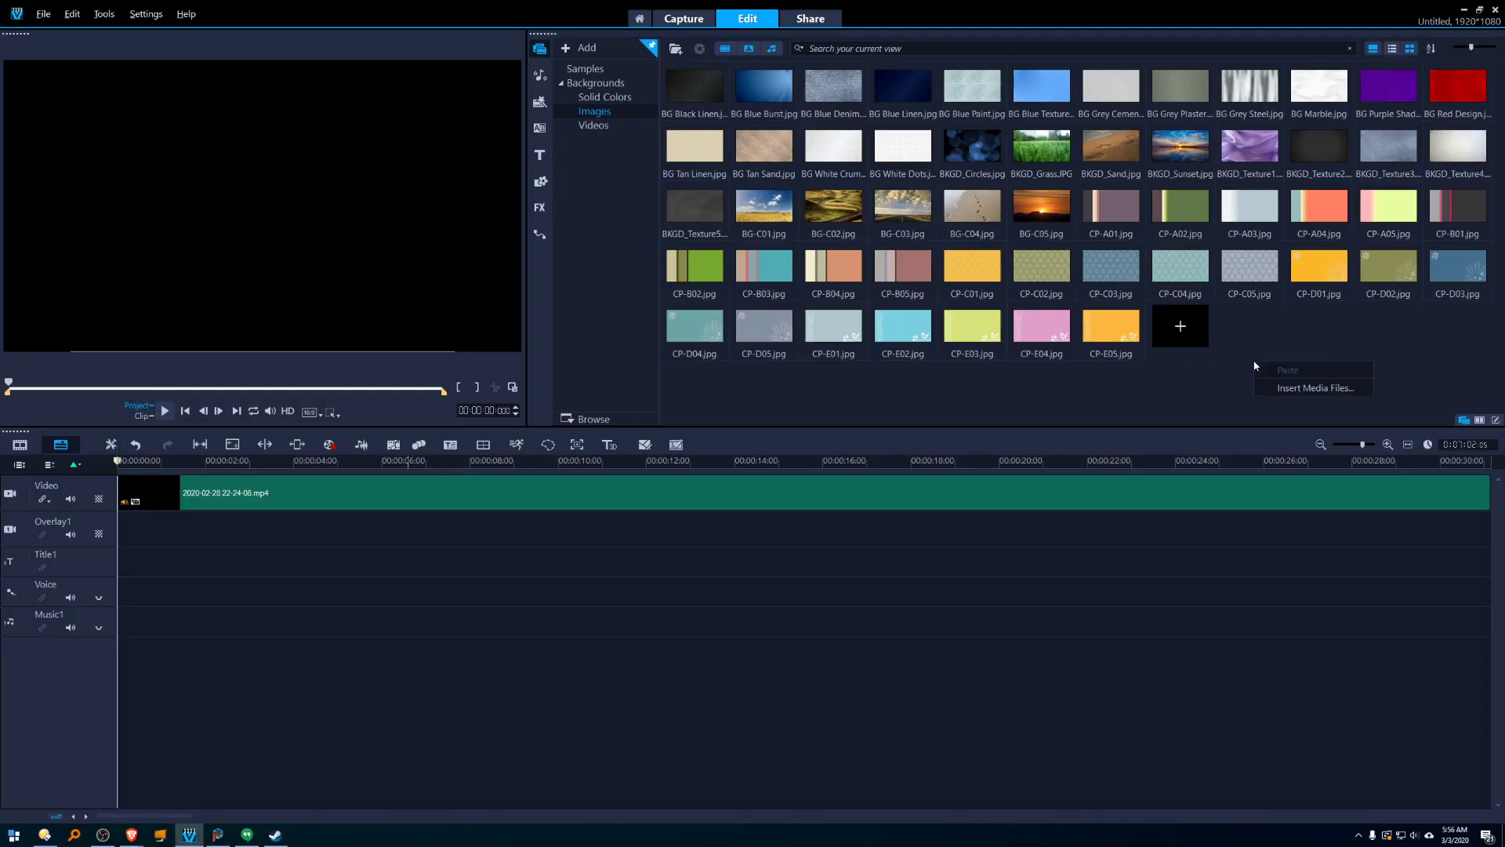
pyautogui.click(1298, 388)
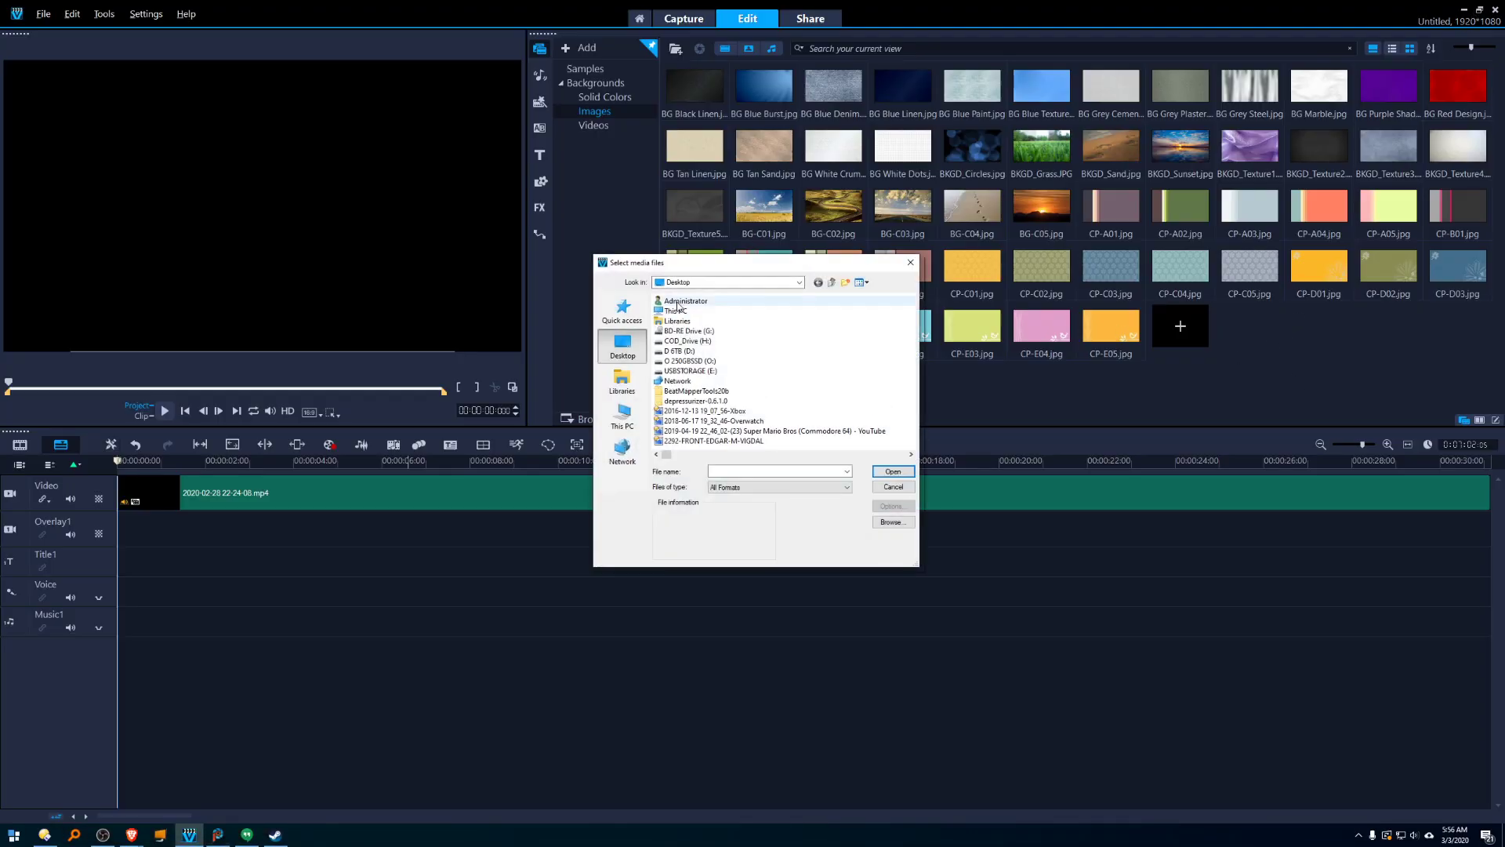
pyautogui.click(740, 471)
pyautogui.write('tra')
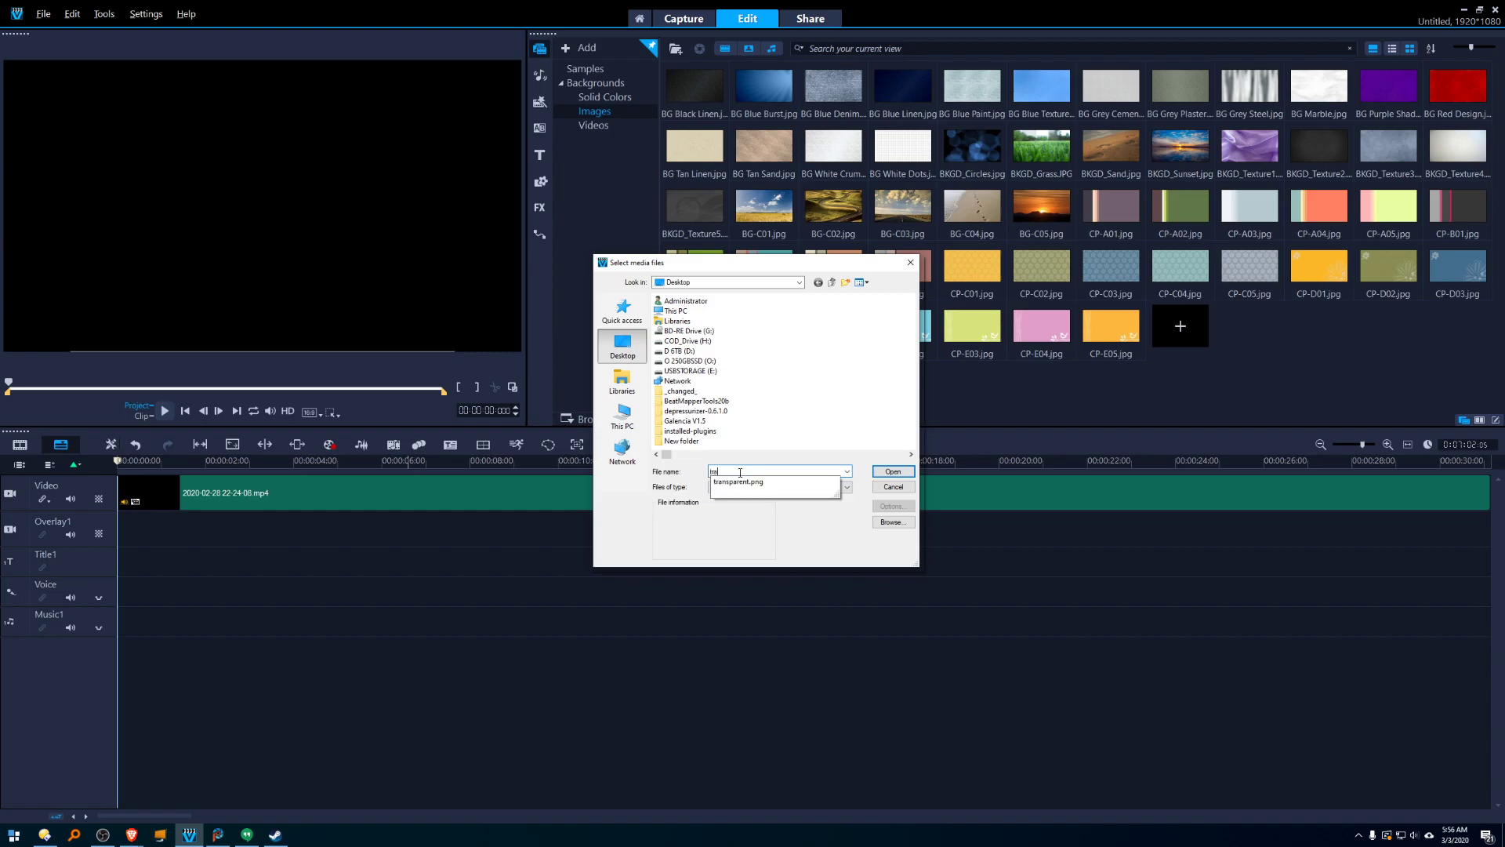
pyautogui.write('ns')
pyautogui.click(757, 483)
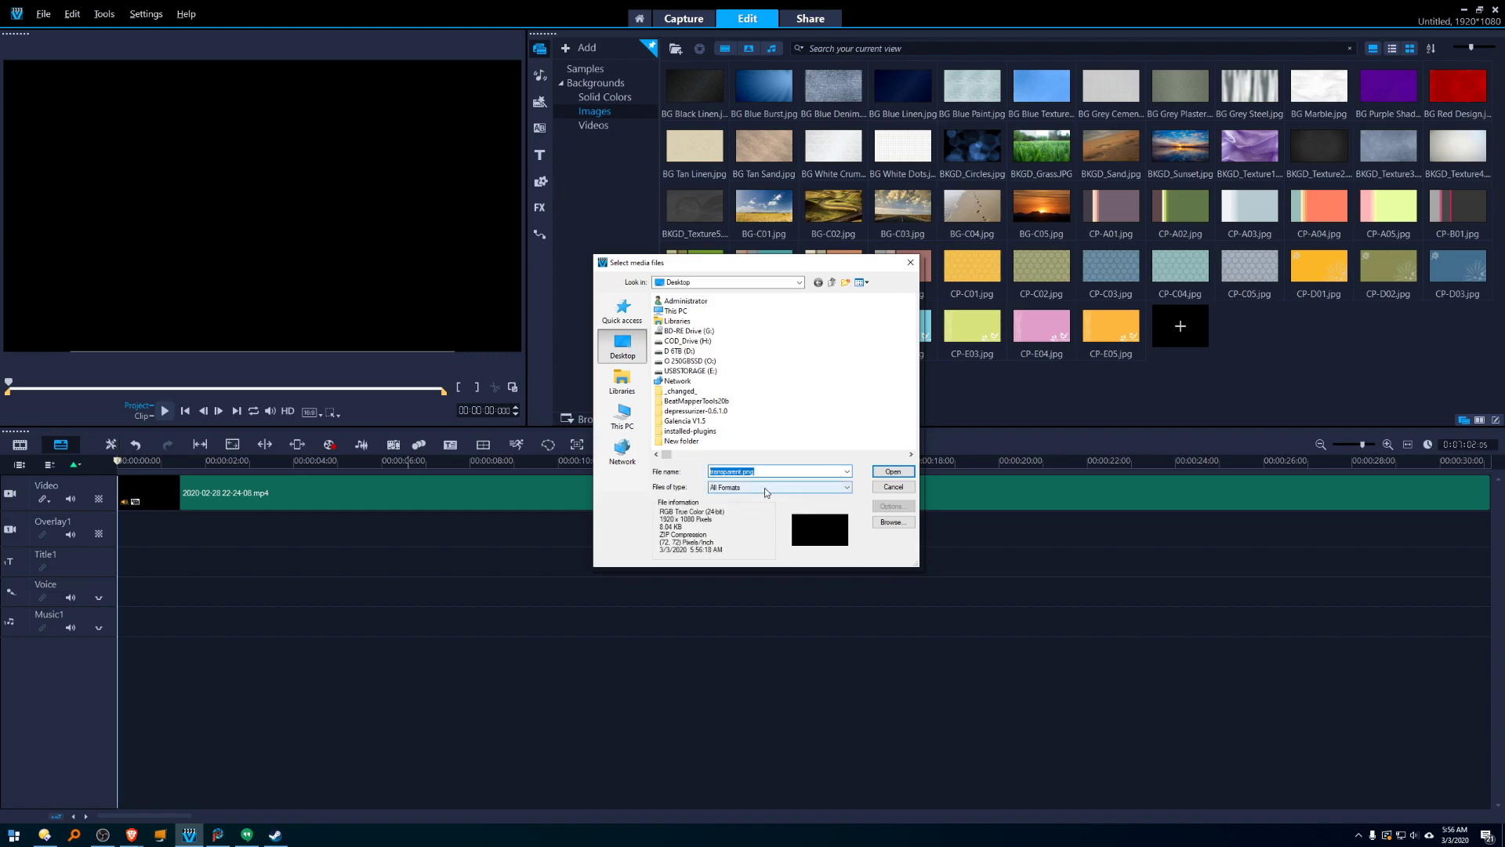
pyautogui.click(886, 474)
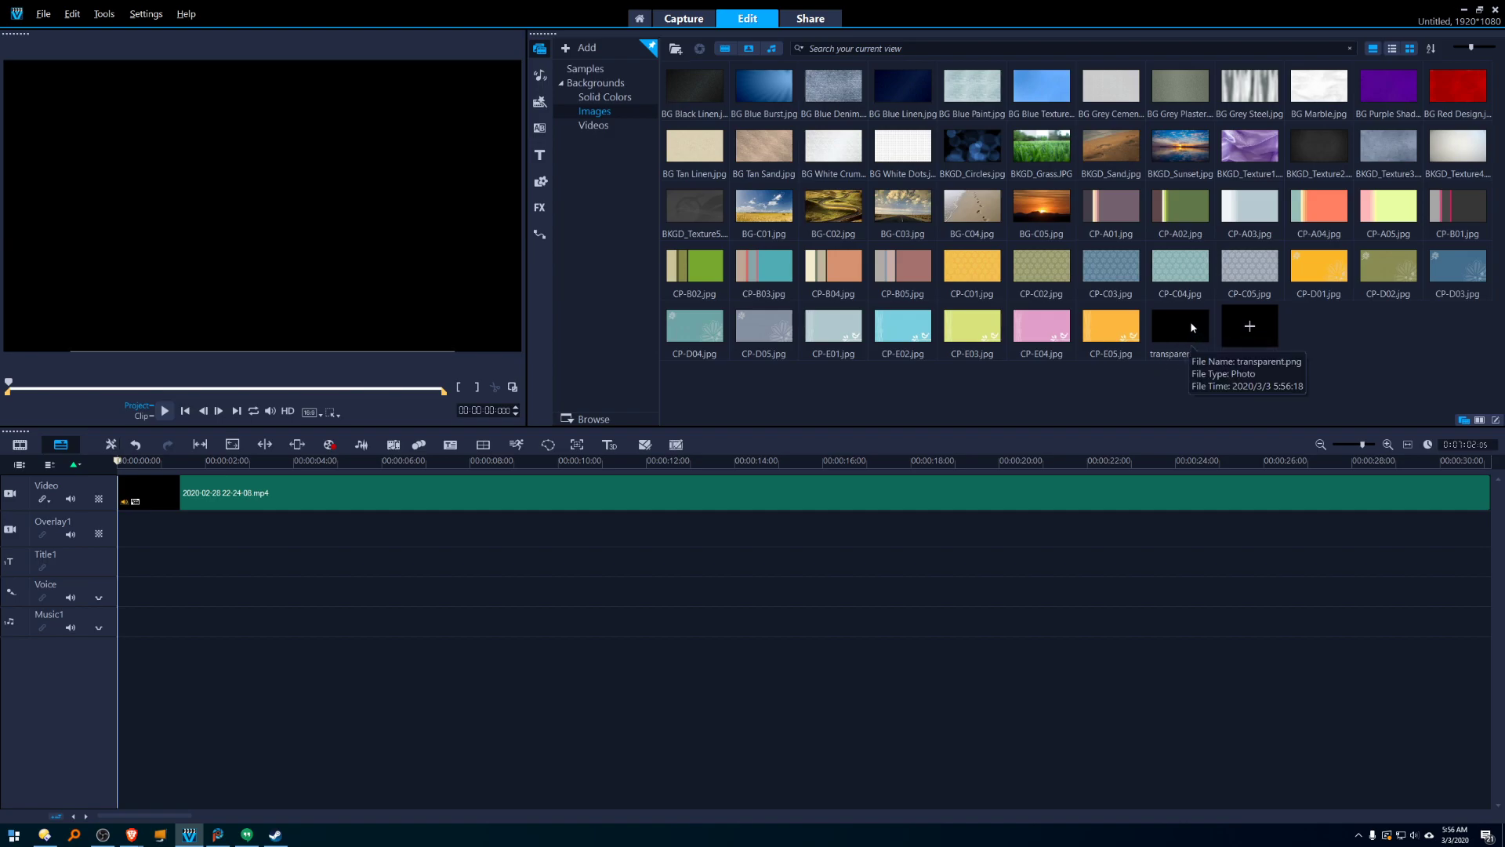
# Drop transparent.png onto the Overlay1 track and apply Fit to Screen.
pyautogui.moveTo(1190, 322); pyautogui.dragTo(209, 531)
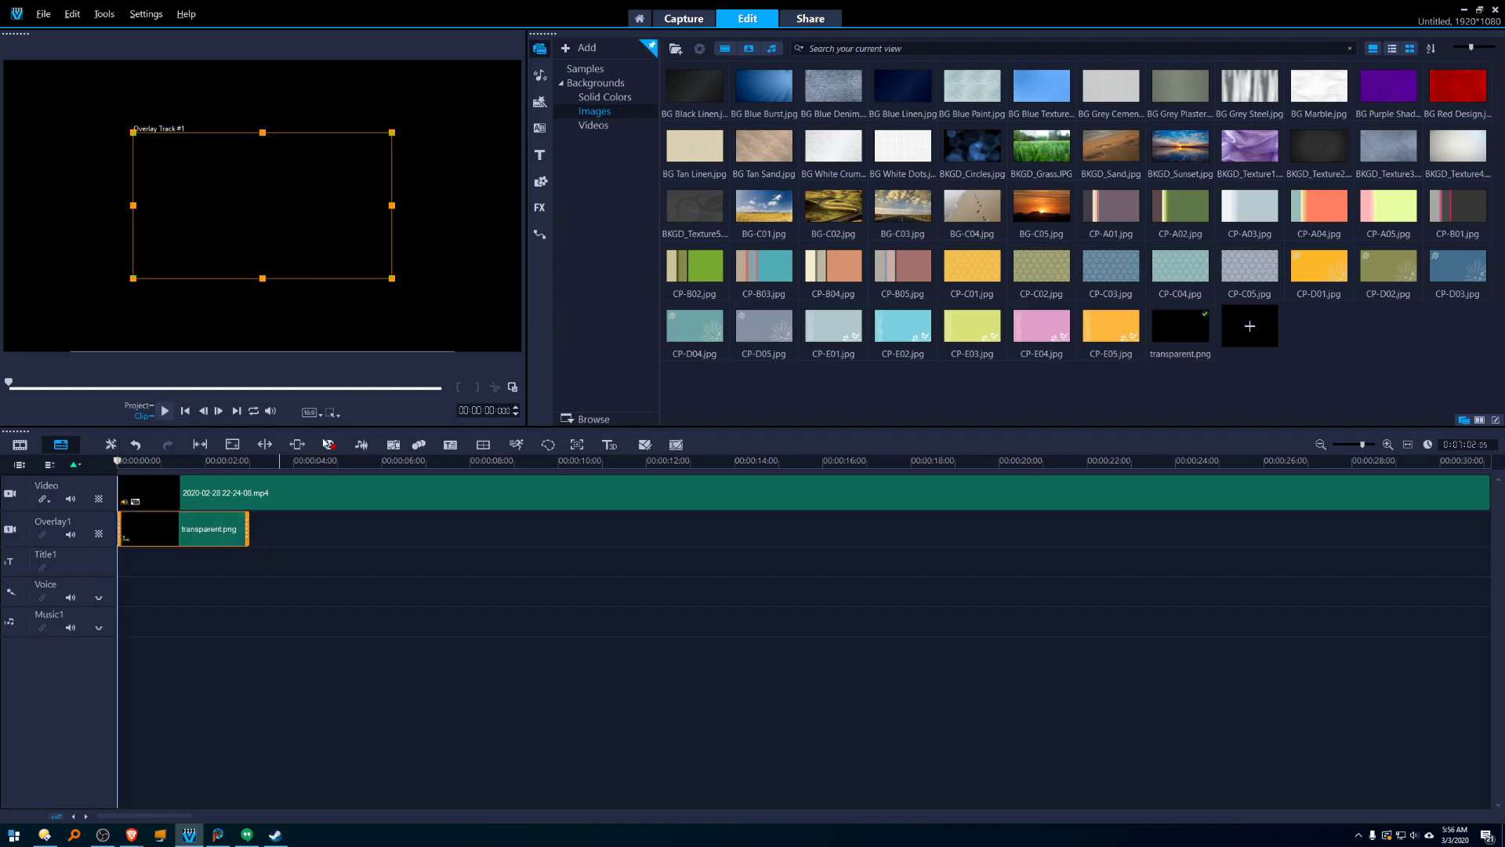
pyautogui.rightClick(303, 227)
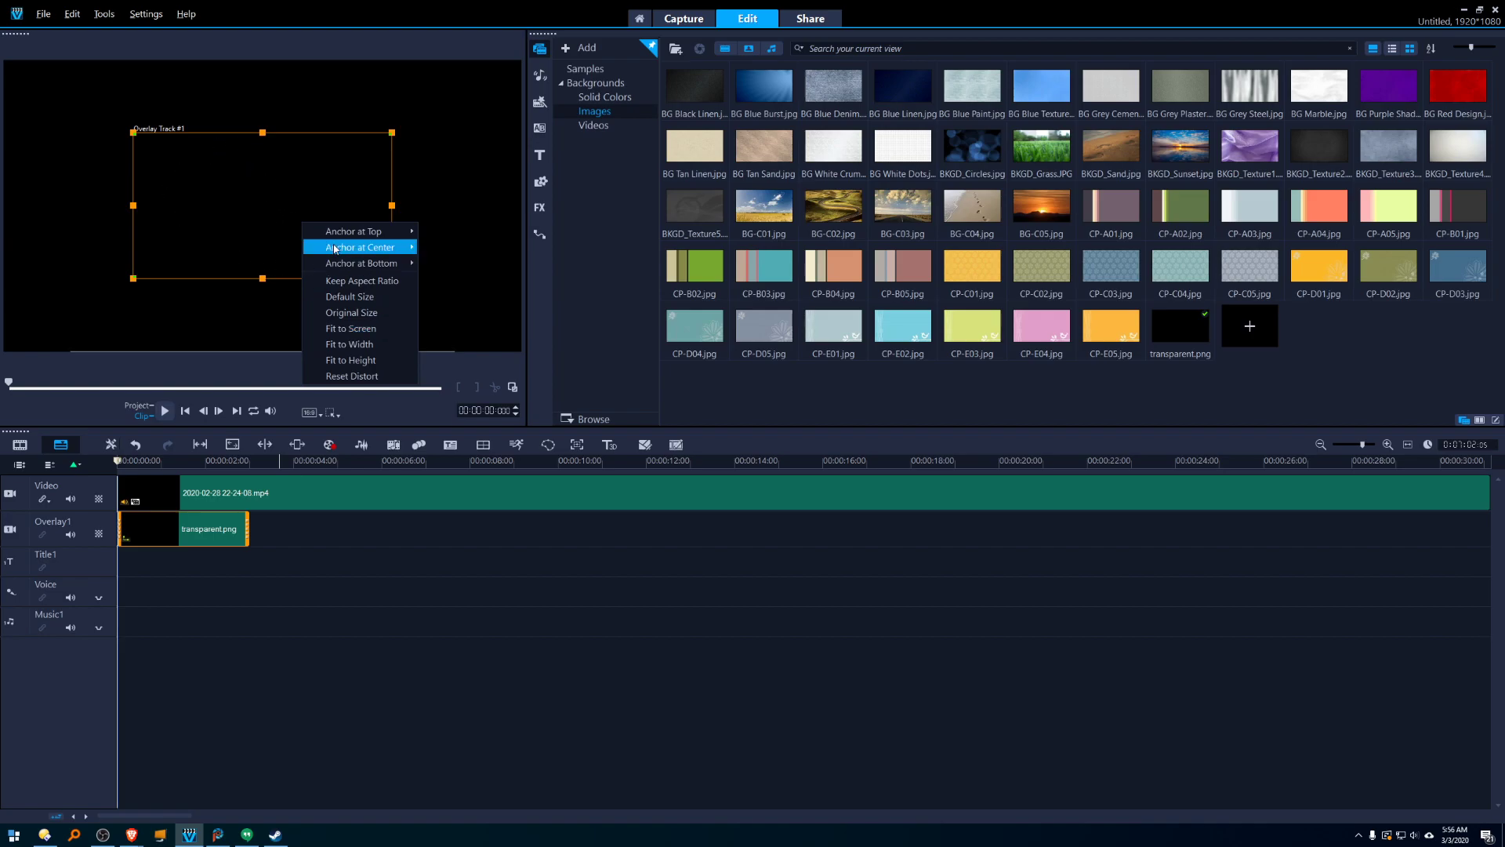
pyautogui.click(384, 338)
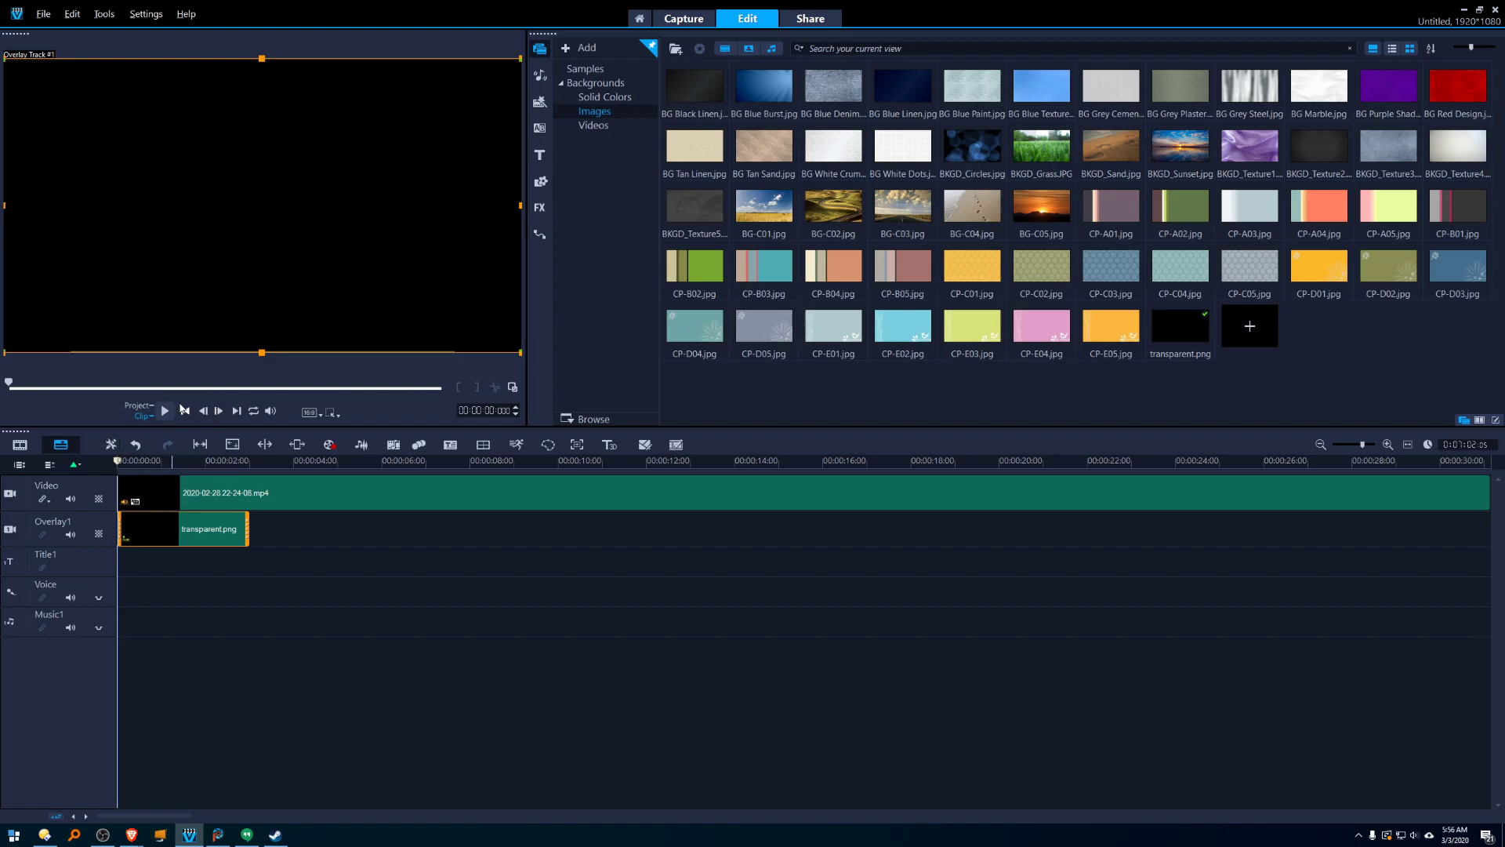
# Play back the project and extend the transparent.png overlay to about 7 seconds.
pyautogui.click(165, 410)
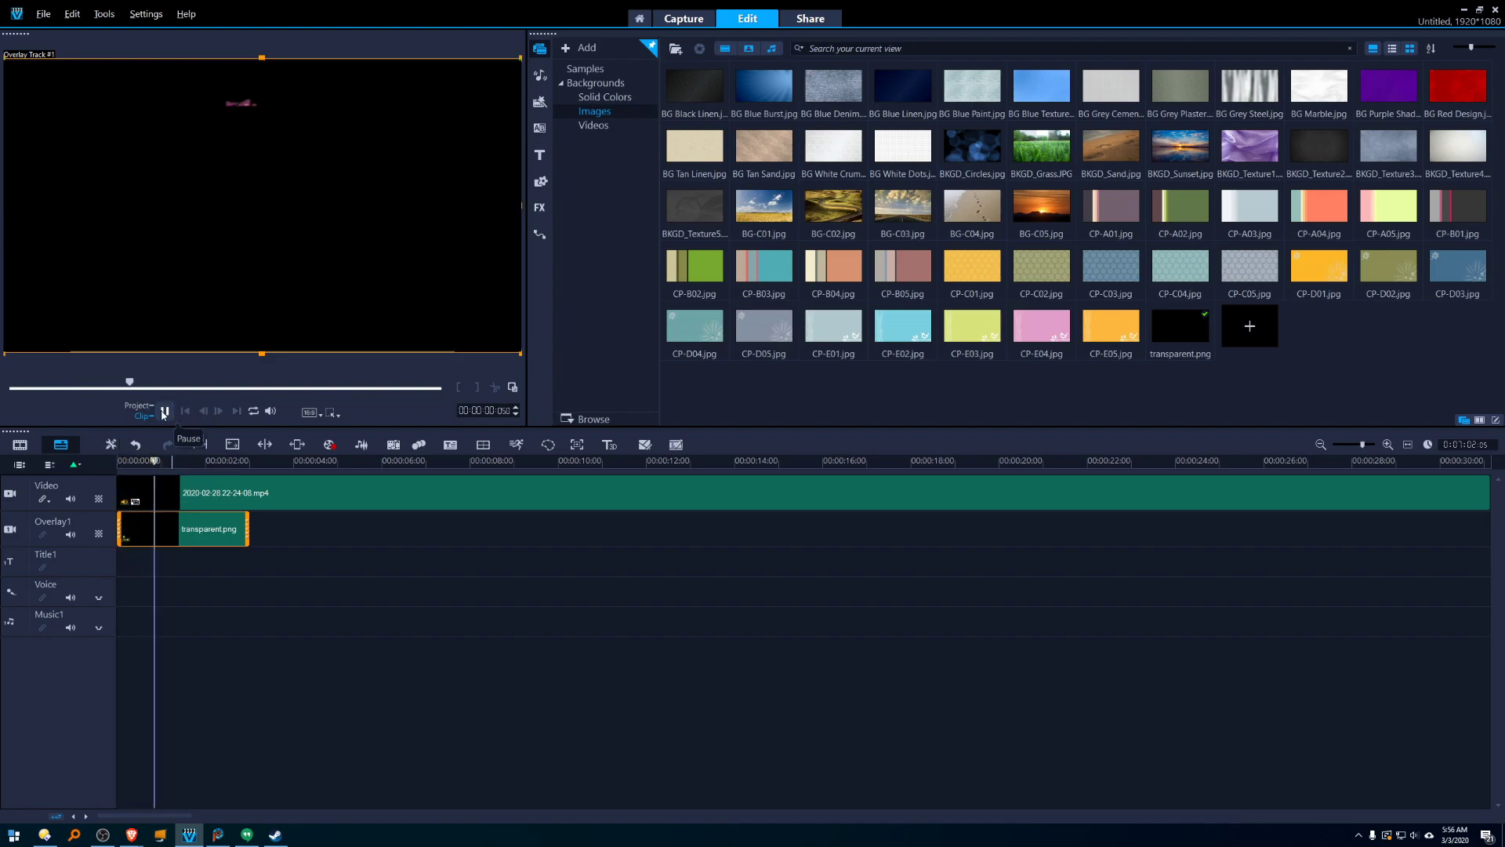
pyautogui.click(164, 411)
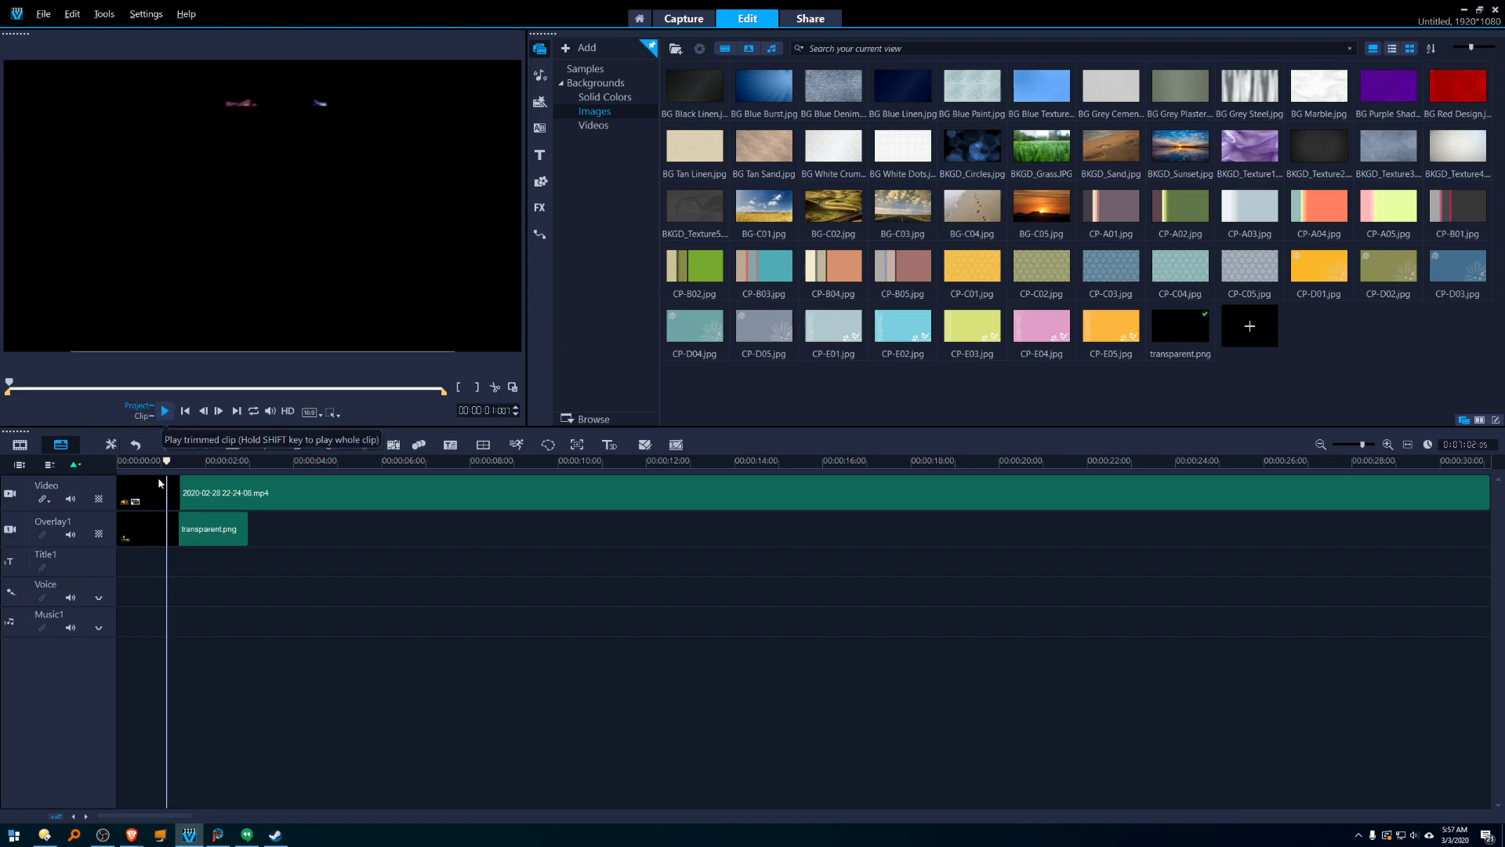
pyautogui.press('Home')
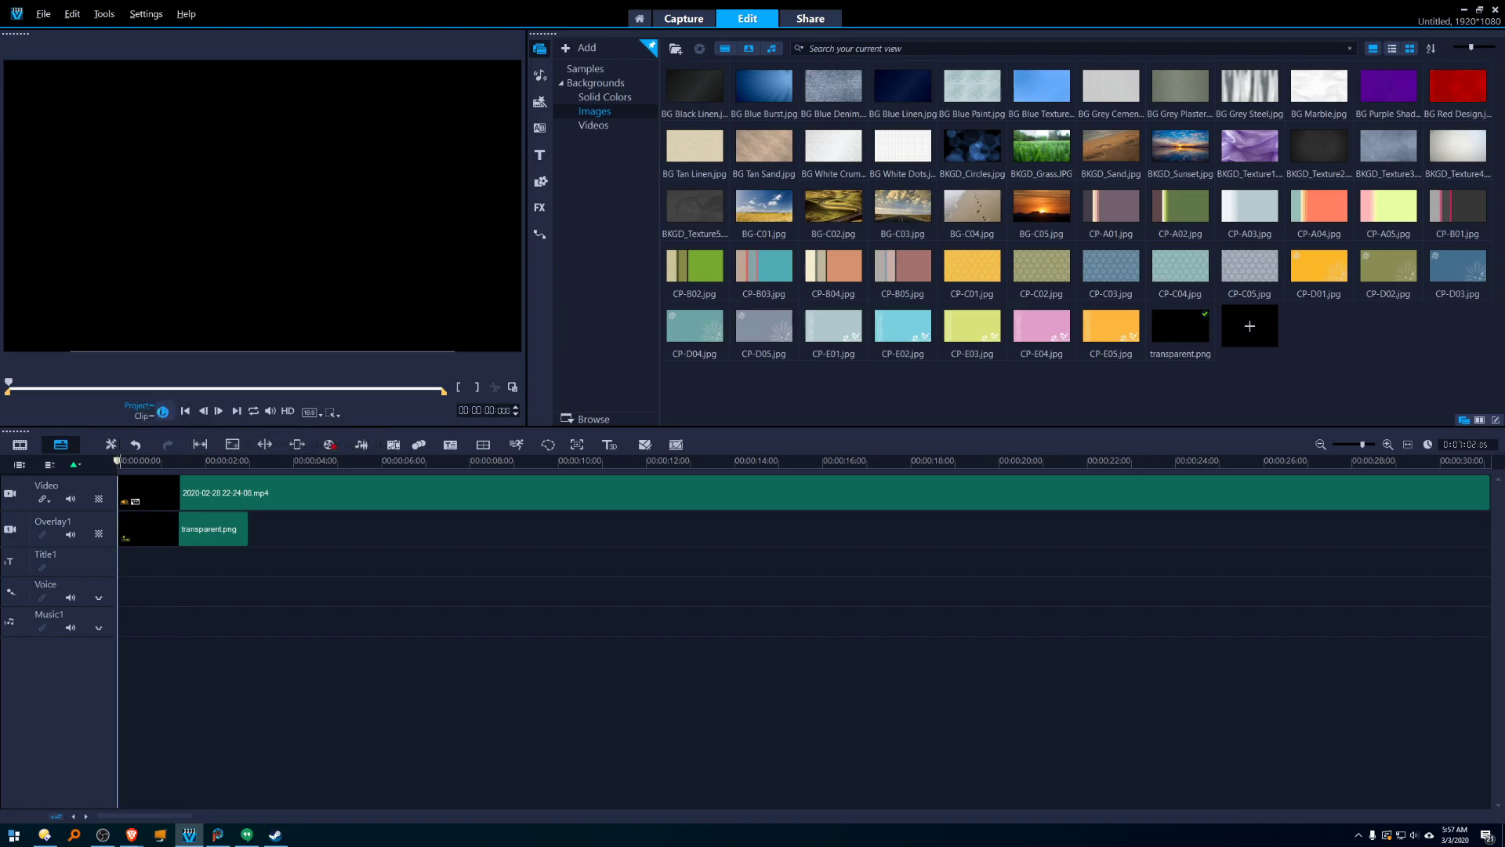
pyautogui.click(165, 411)
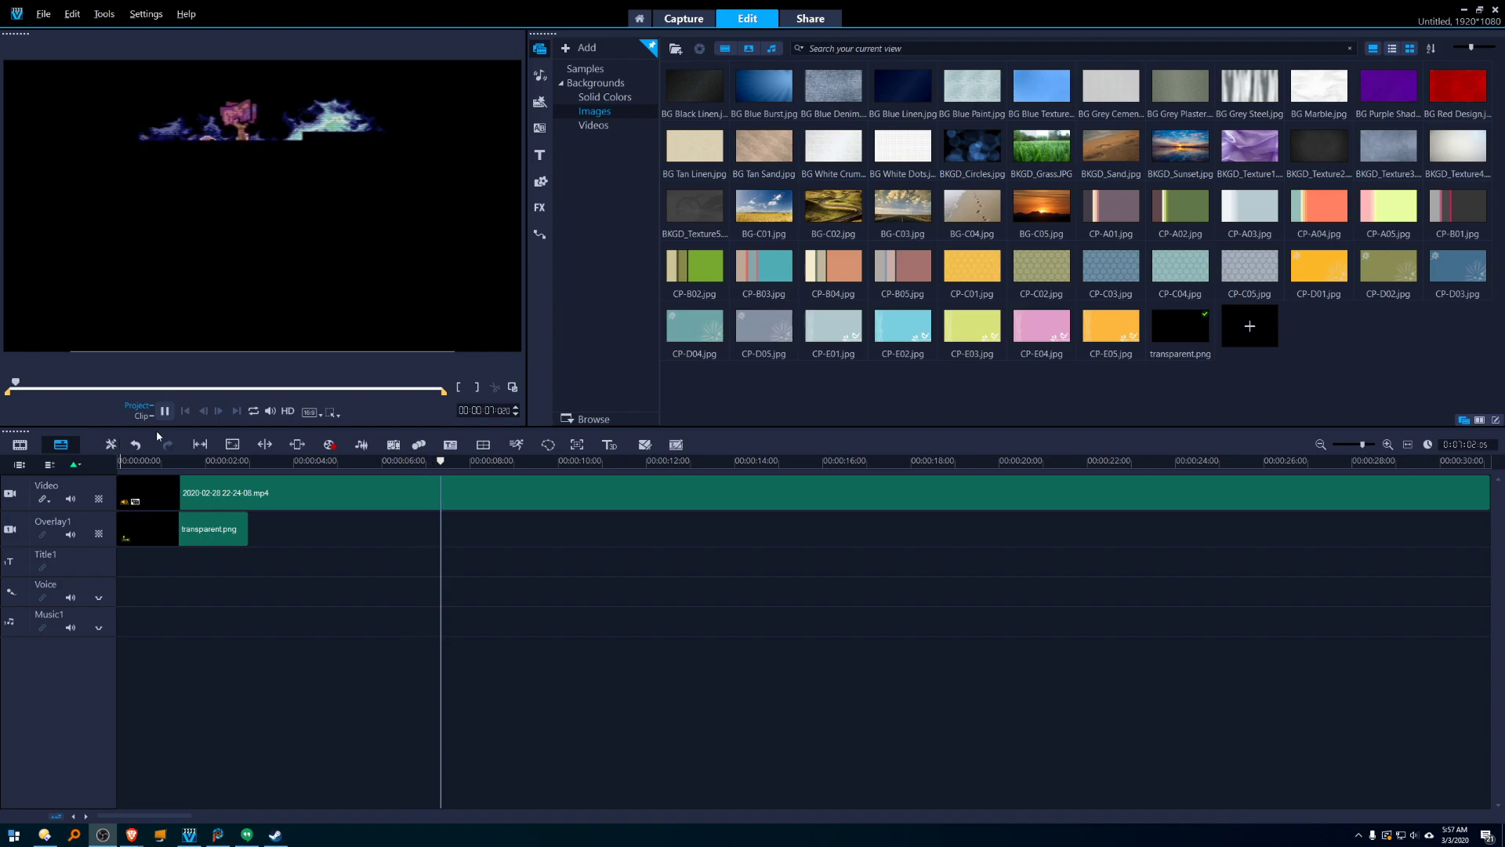
pyautogui.click(476, 464)
pyautogui.moveTo(488, 464); pyautogui.dragTo(461, 464)
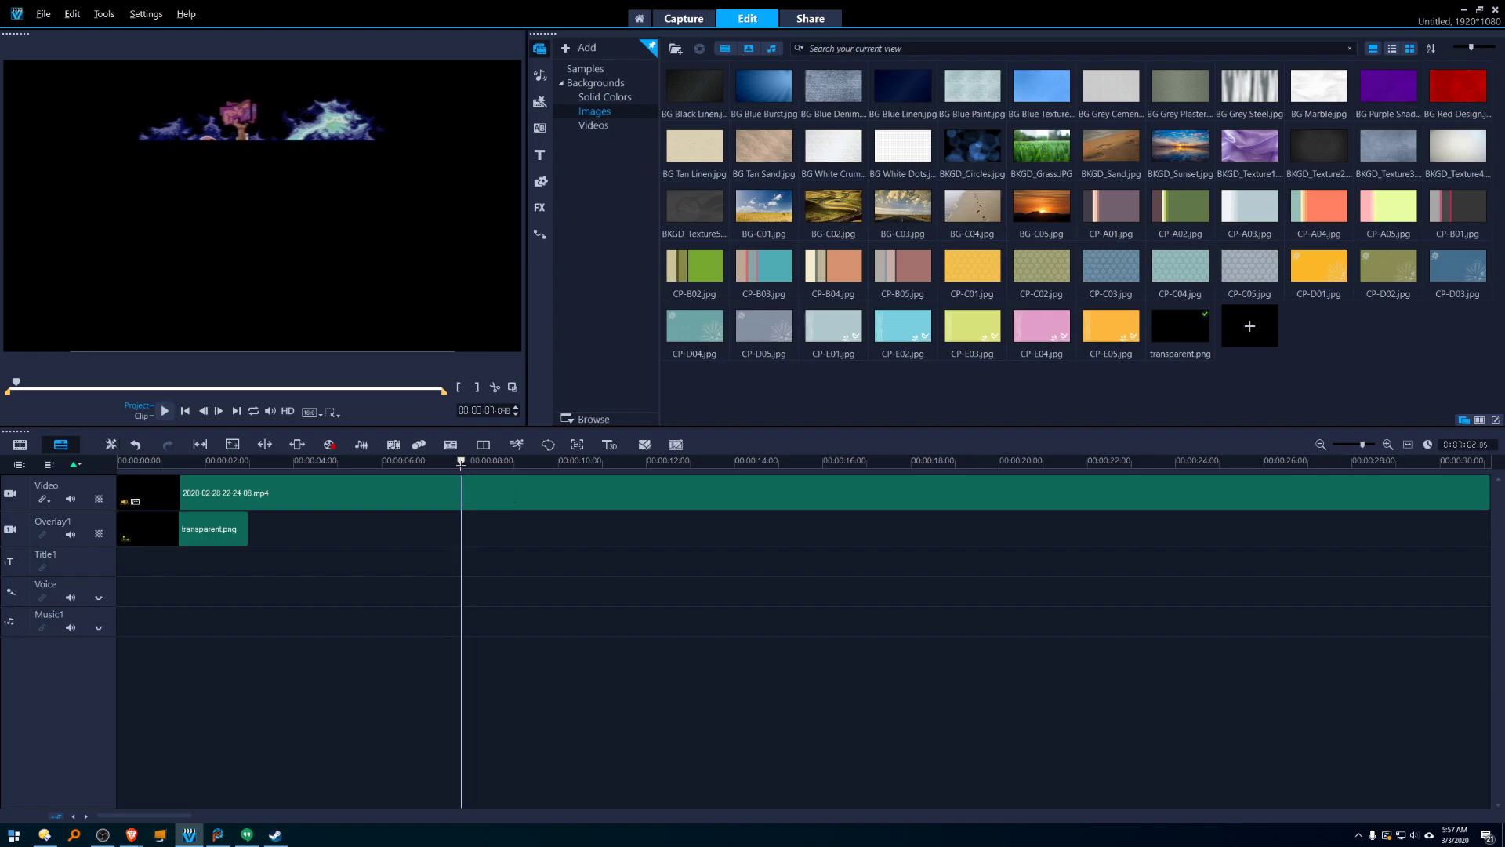
pyautogui.moveTo(247, 529); pyautogui.dragTo(461, 553)
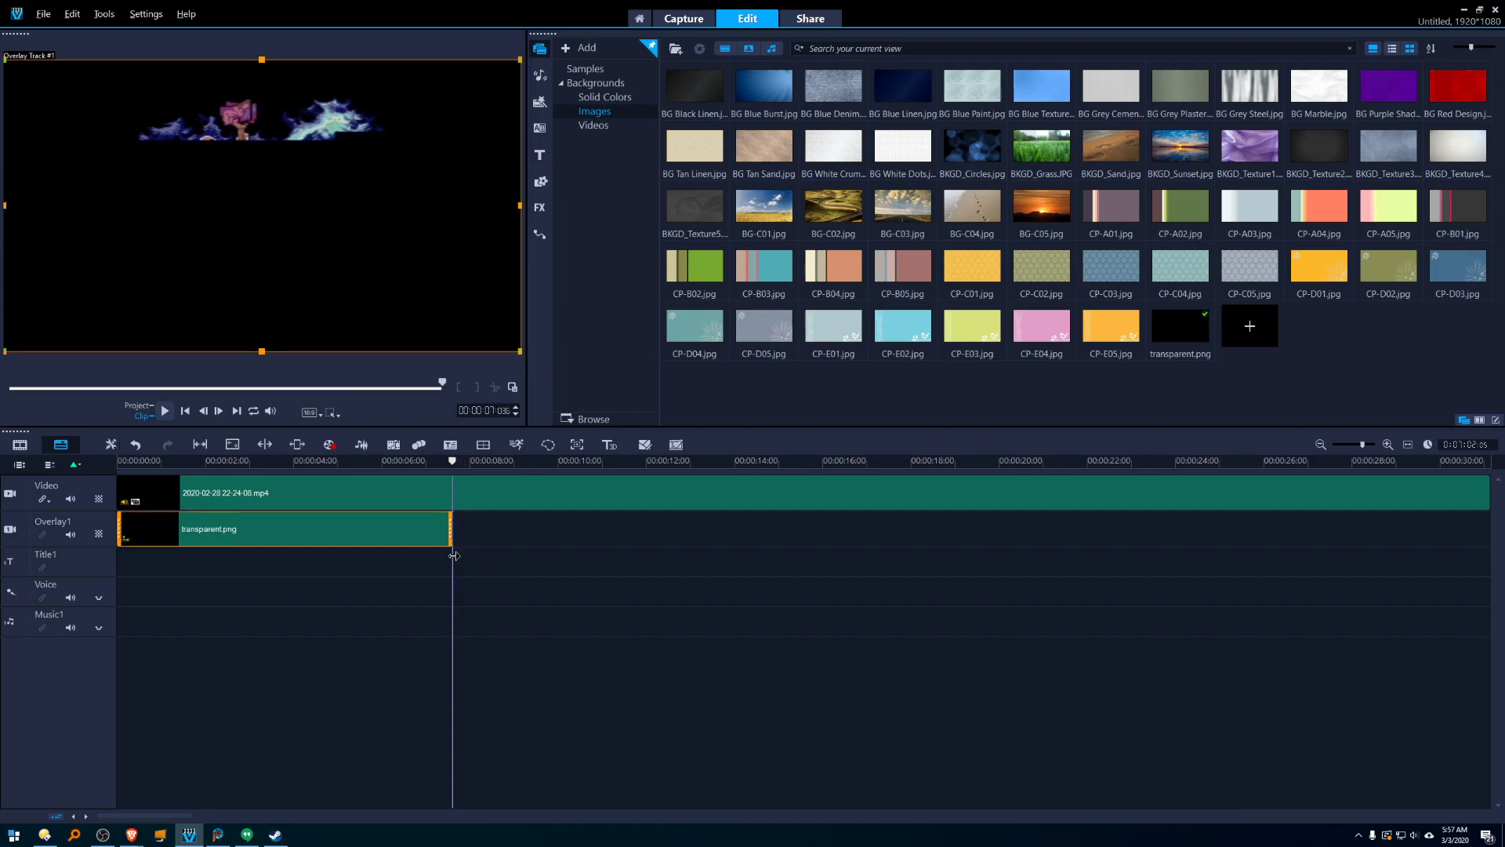
# Shift the overlay to start about one second in, replay to check, and select it.
pyautogui.click(340, 461)
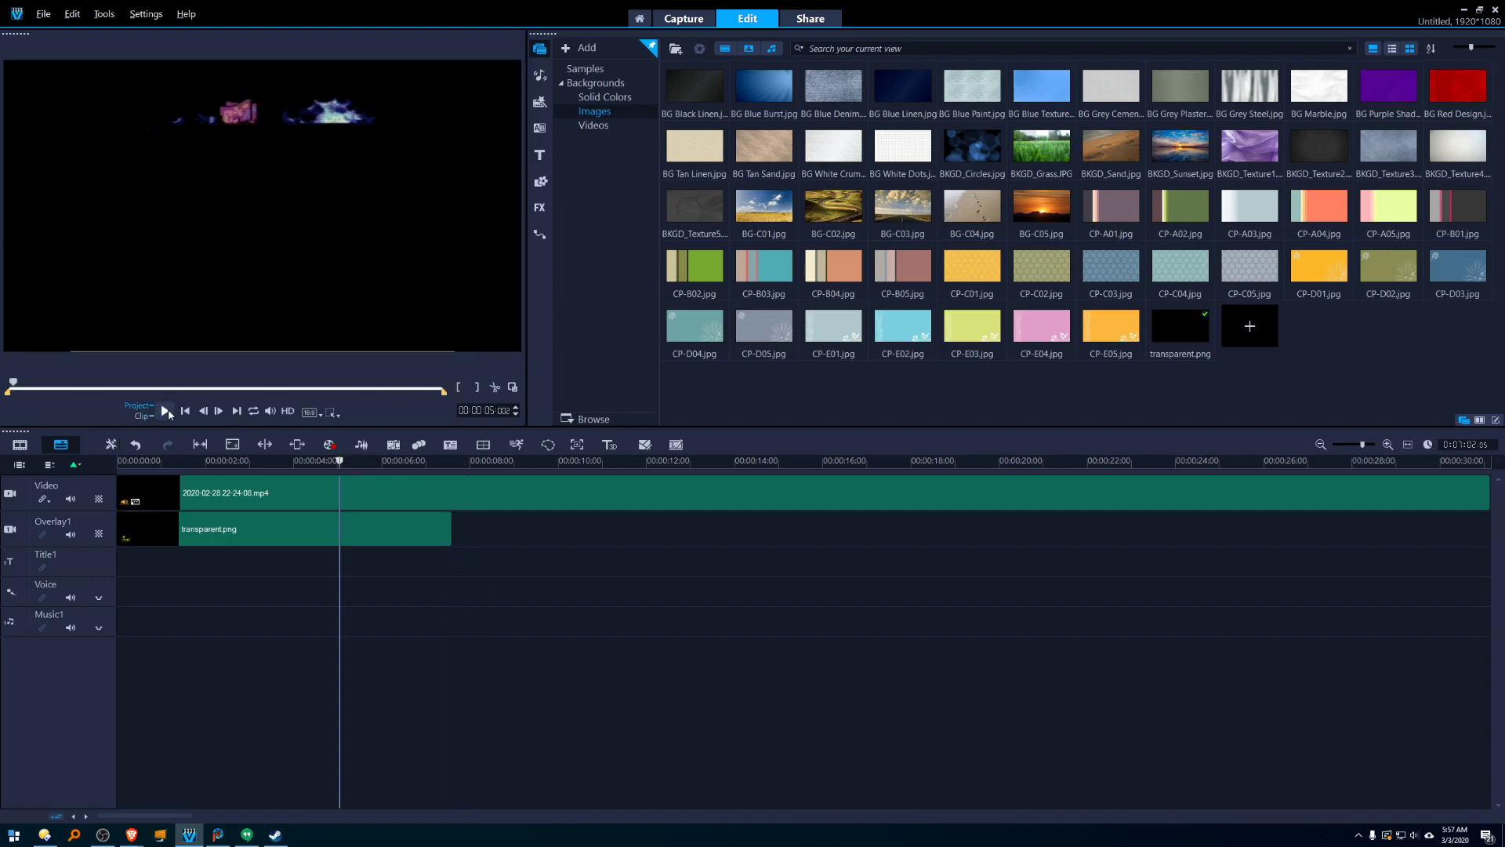
pyautogui.click(166, 410)
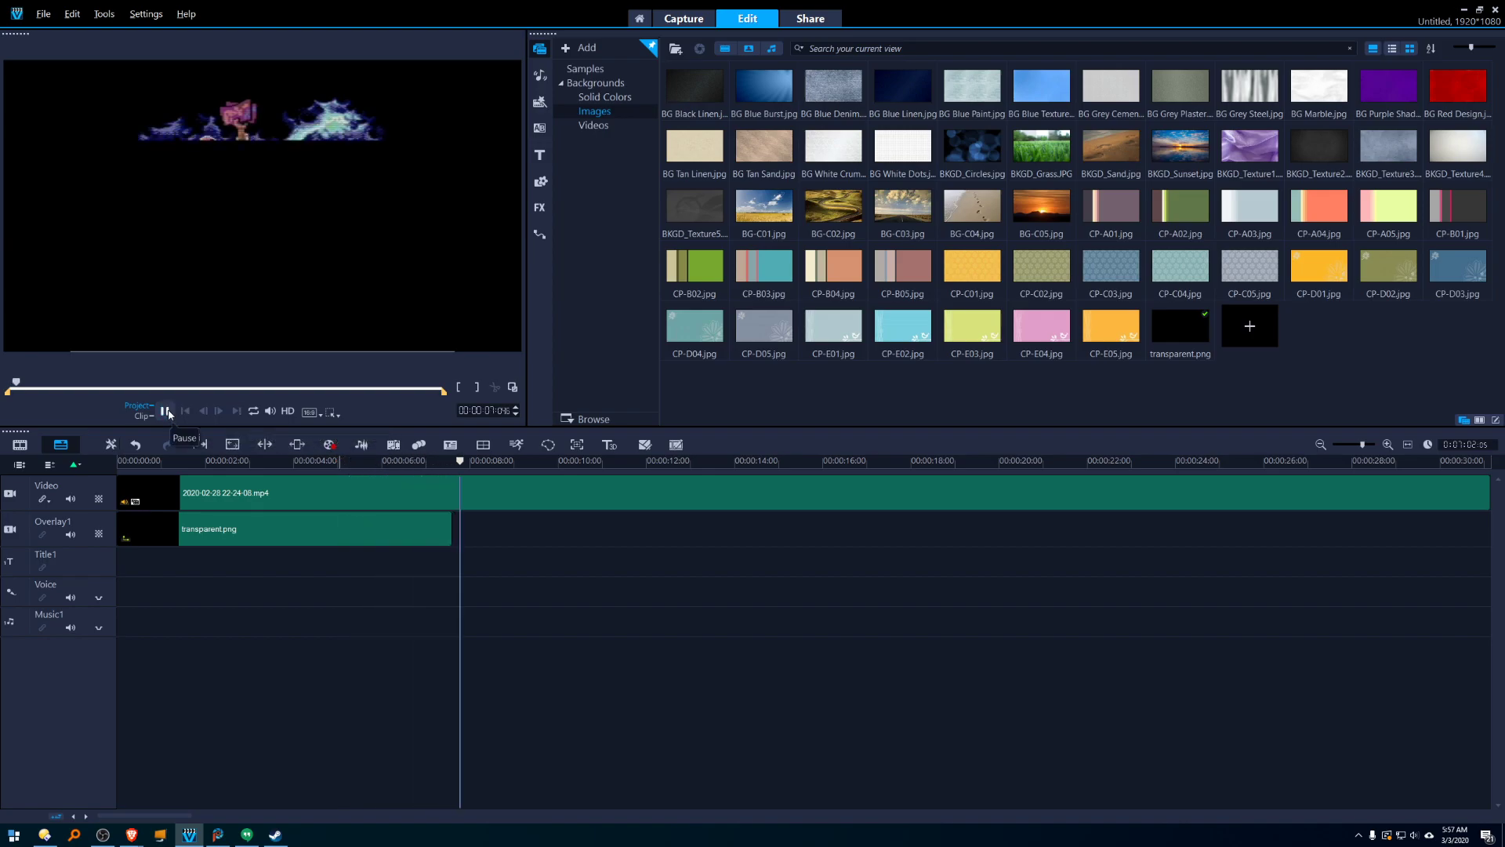
pyautogui.click(165, 411)
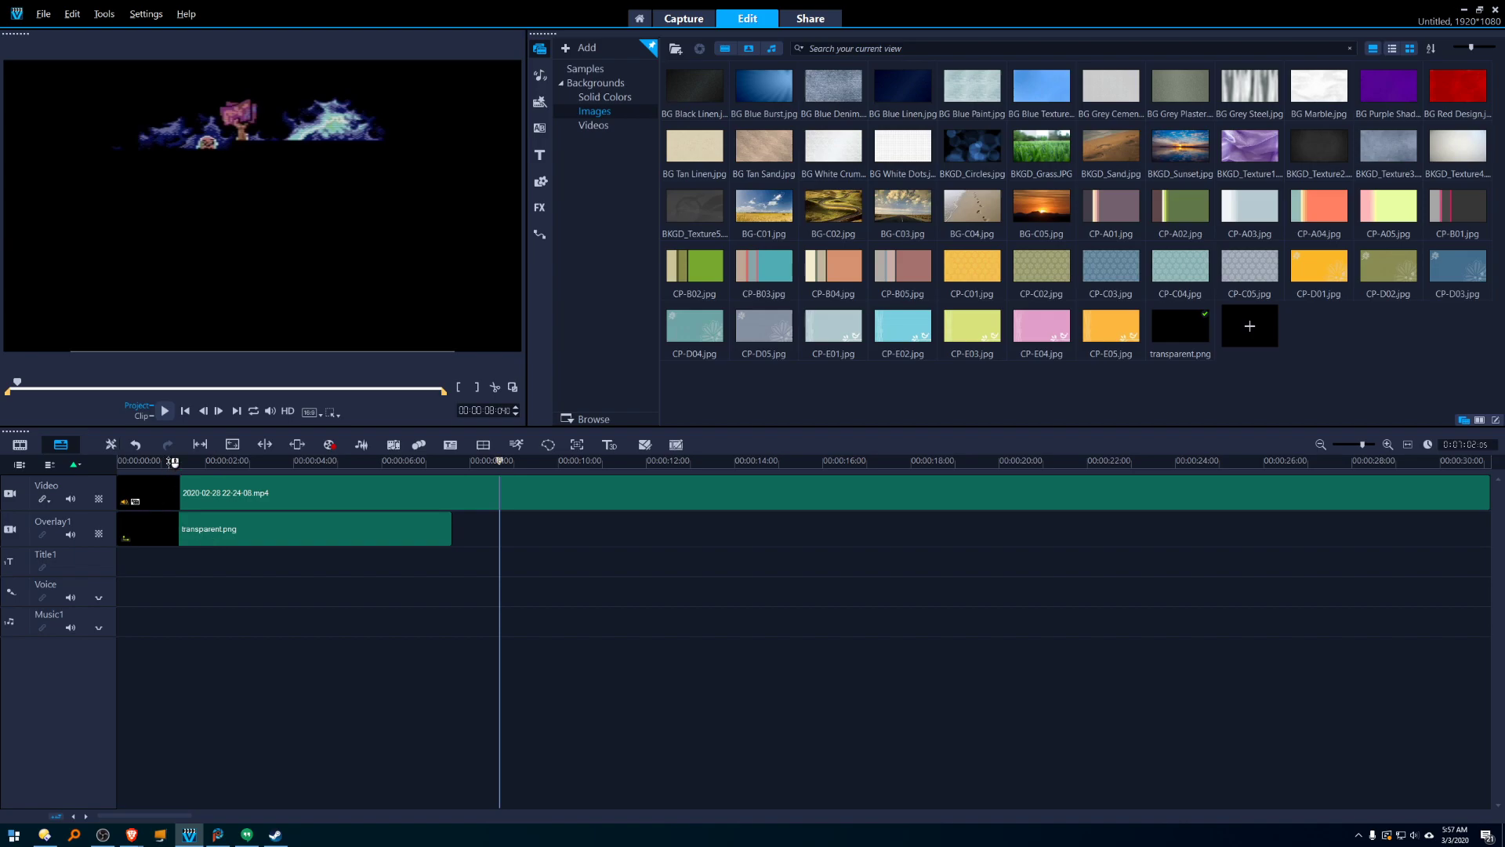
pyautogui.click(118, 461)
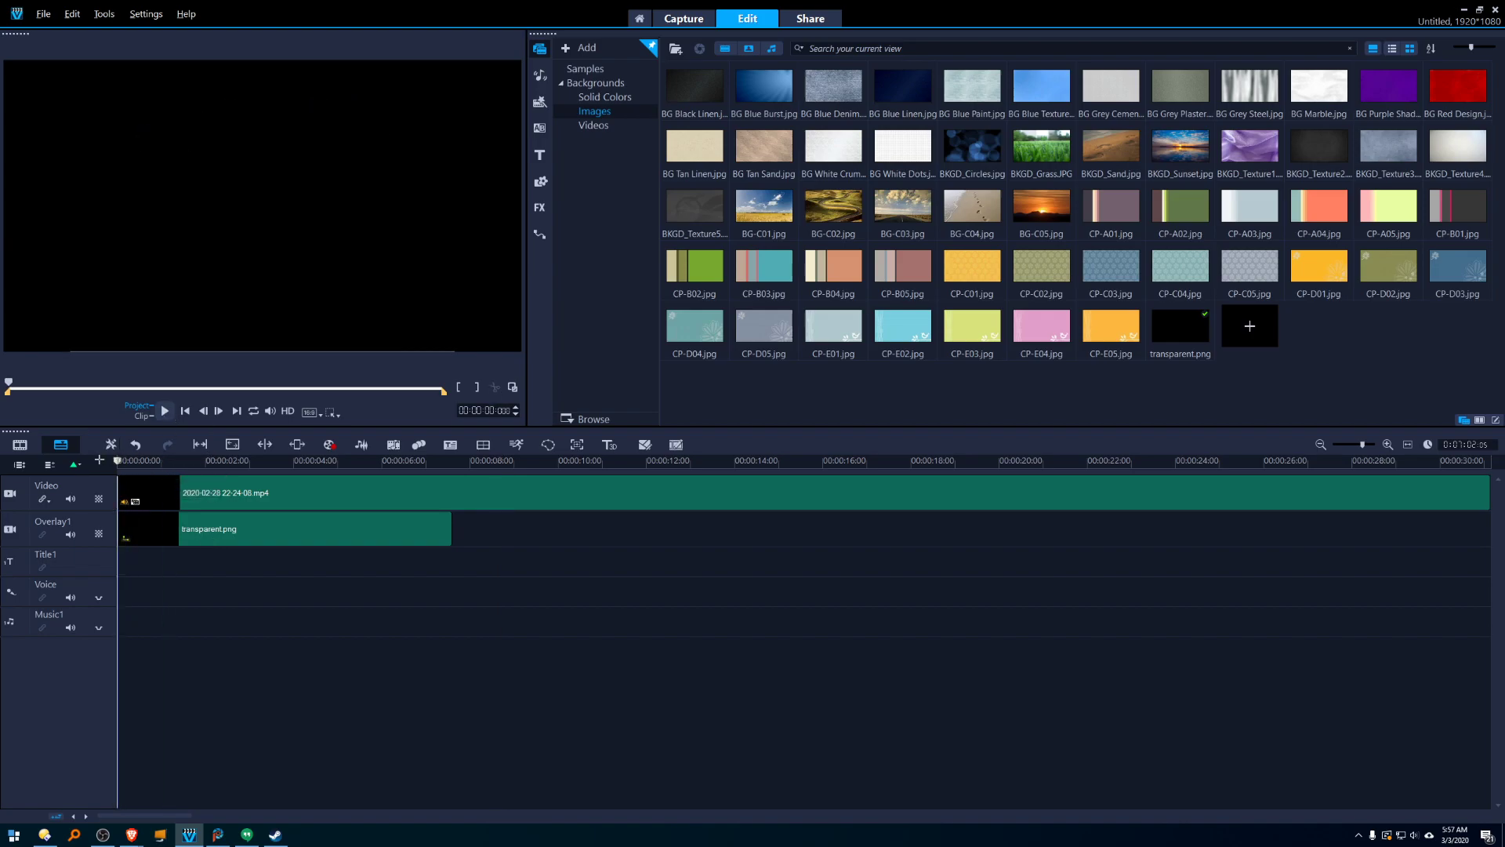
pyautogui.click(165, 411)
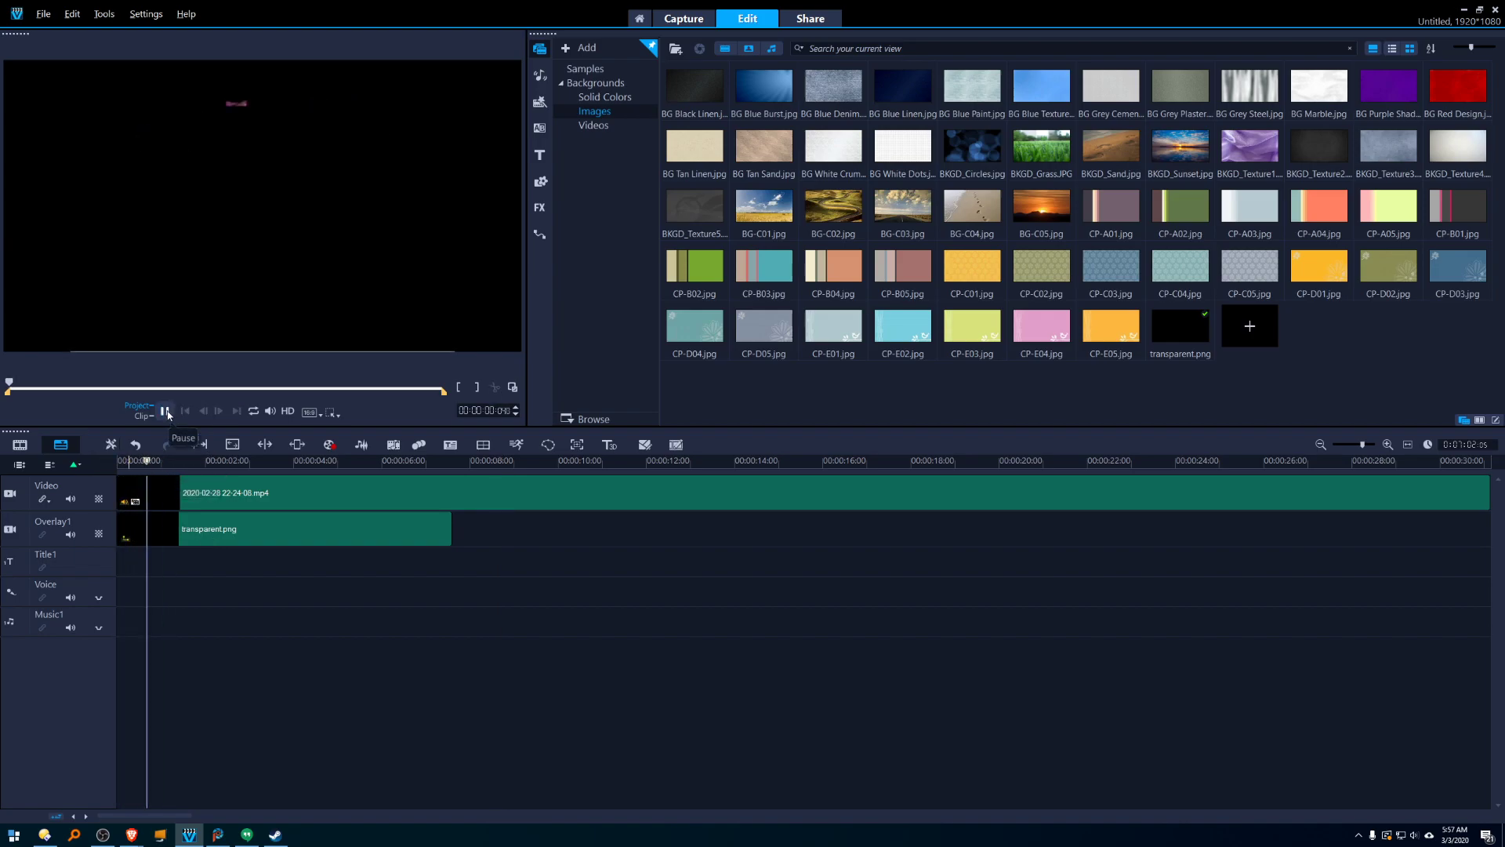
pyautogui.click(165, 411)
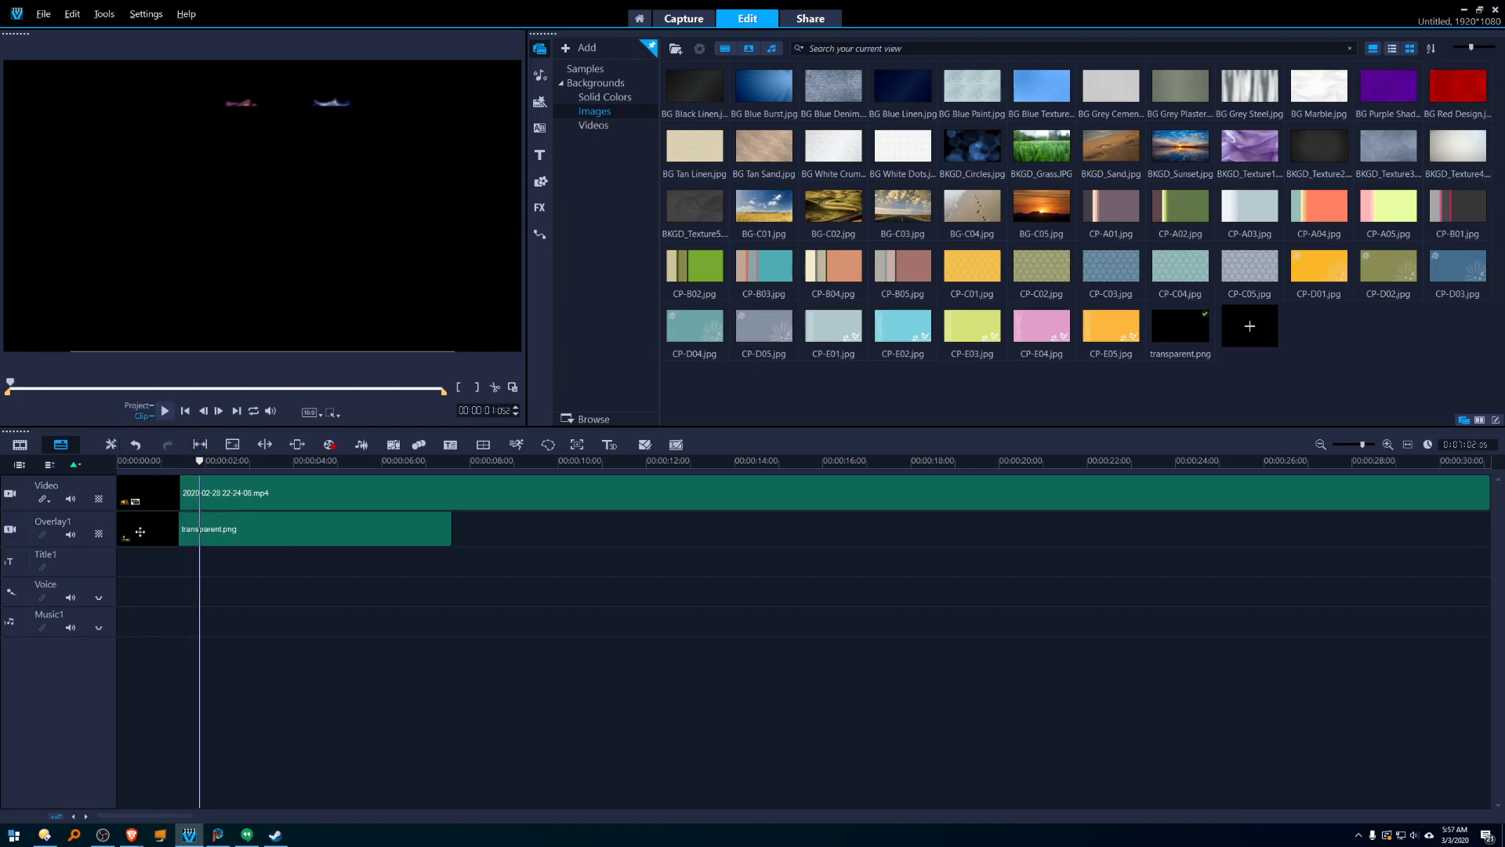
pyautogui.moveTo(140, 532)
pyautogui.mouseDown()
pyautogui.moveTo(123, 533)
pyautogui.moveTo(161, 534)
pyautogui.mouseUp()
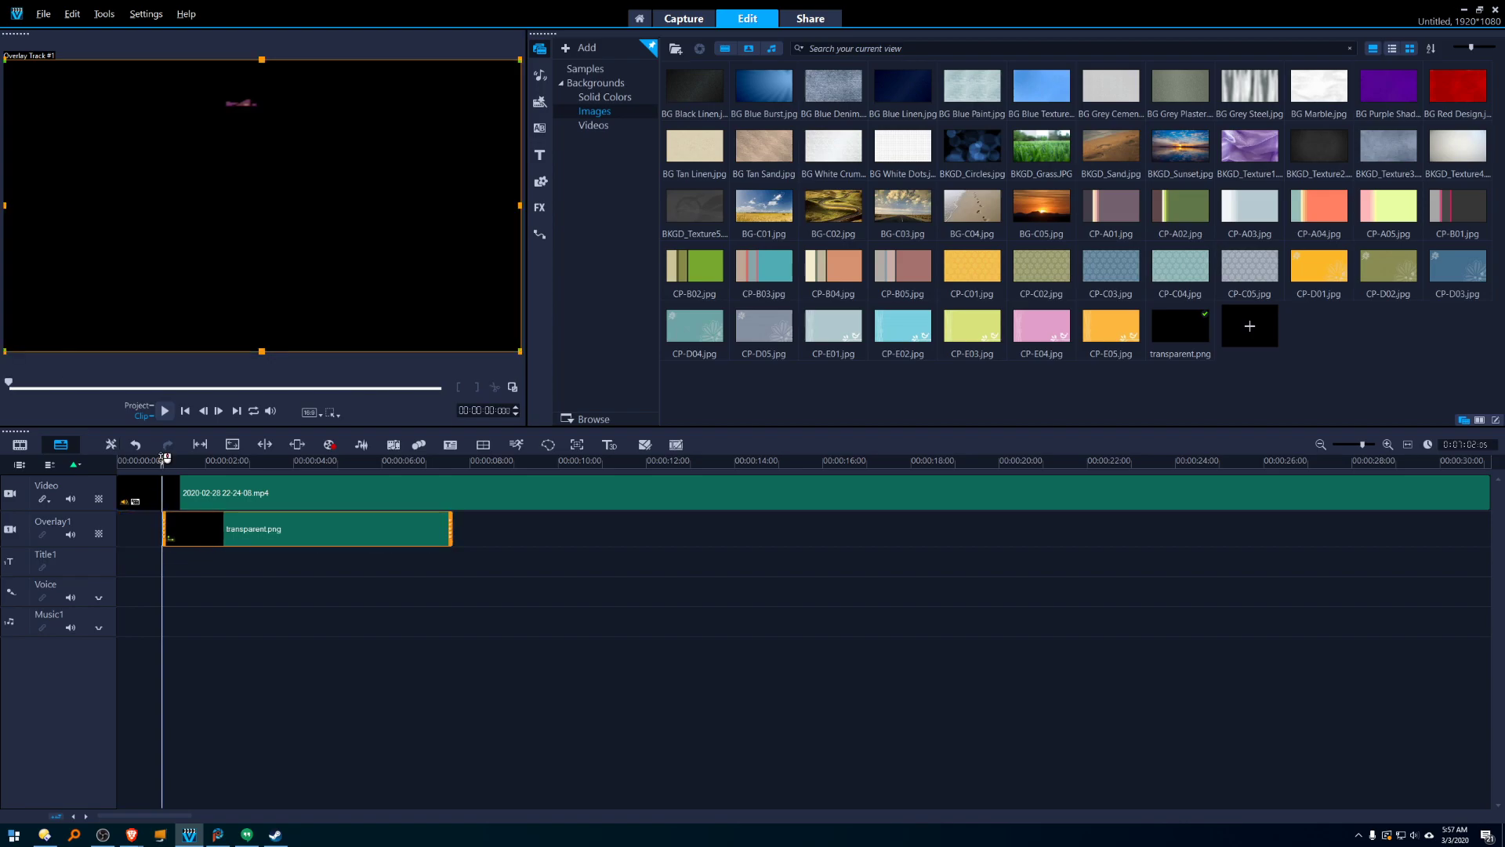
pyautogui.click(165, 409)
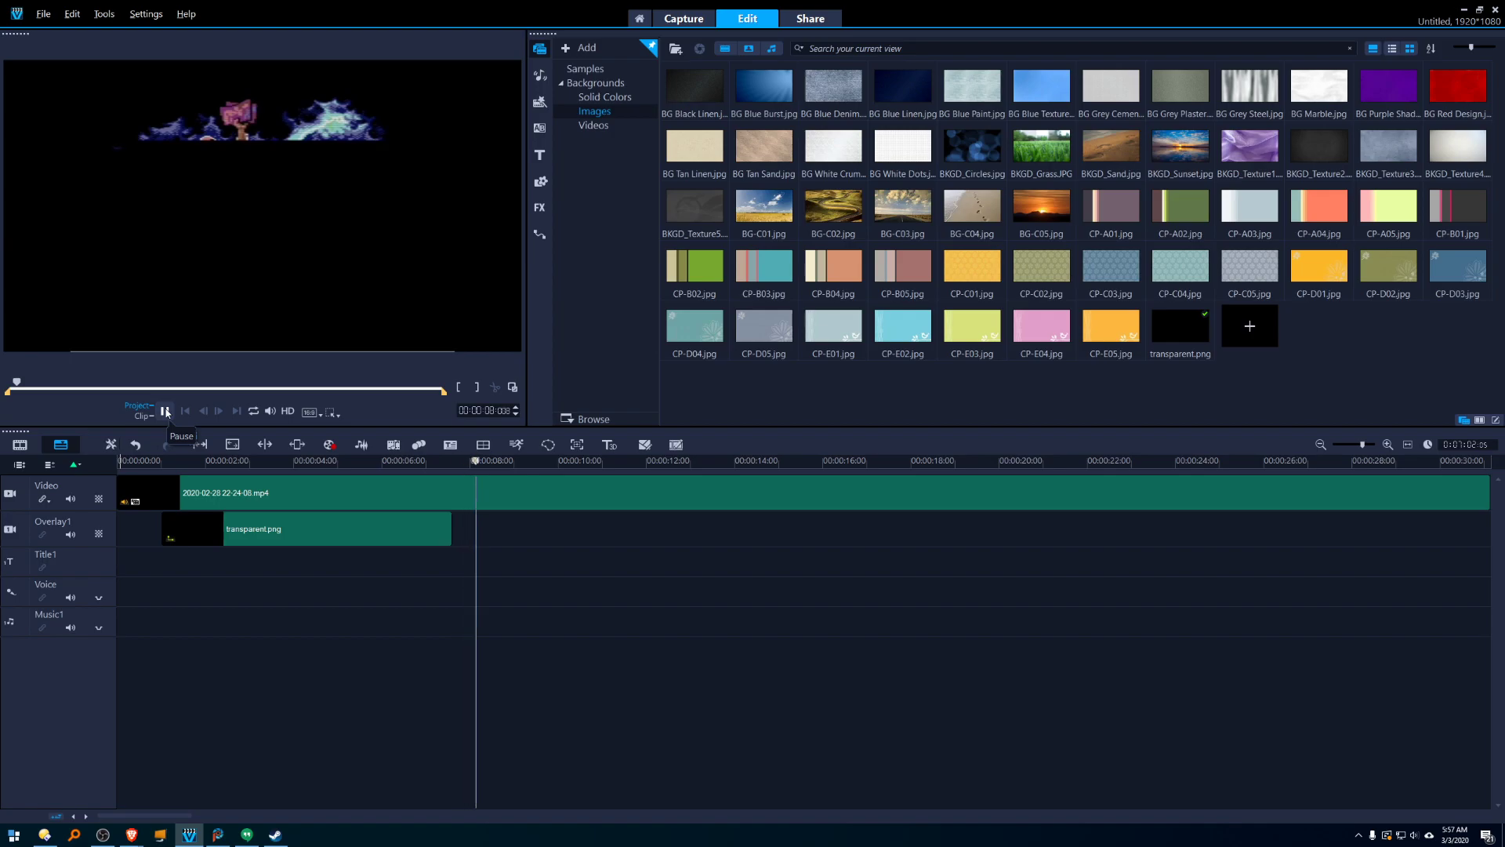
pyautogui.click(166, 411)
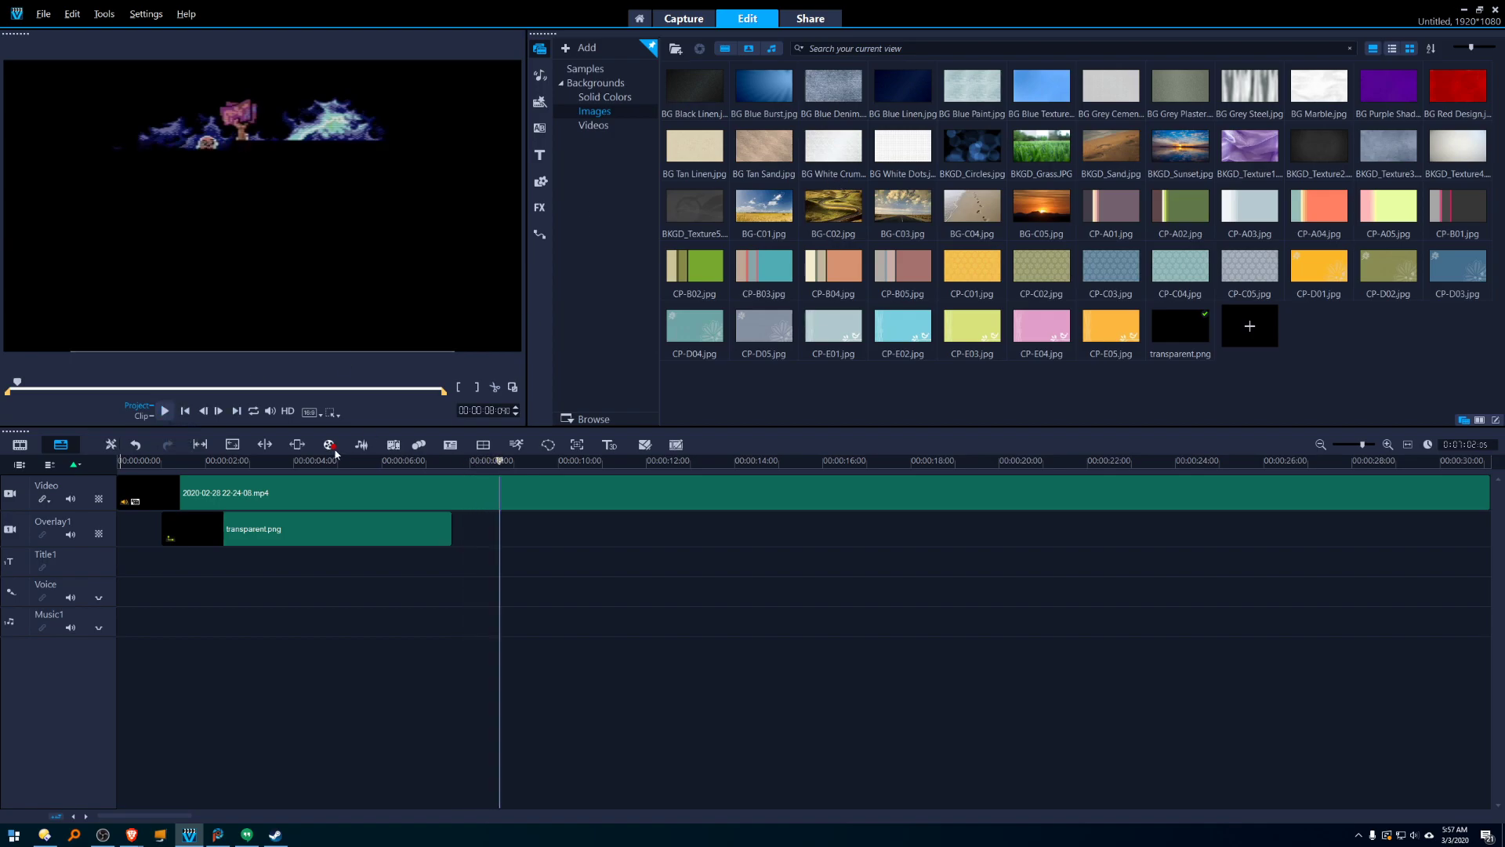
pyautogui.click(173, 524)
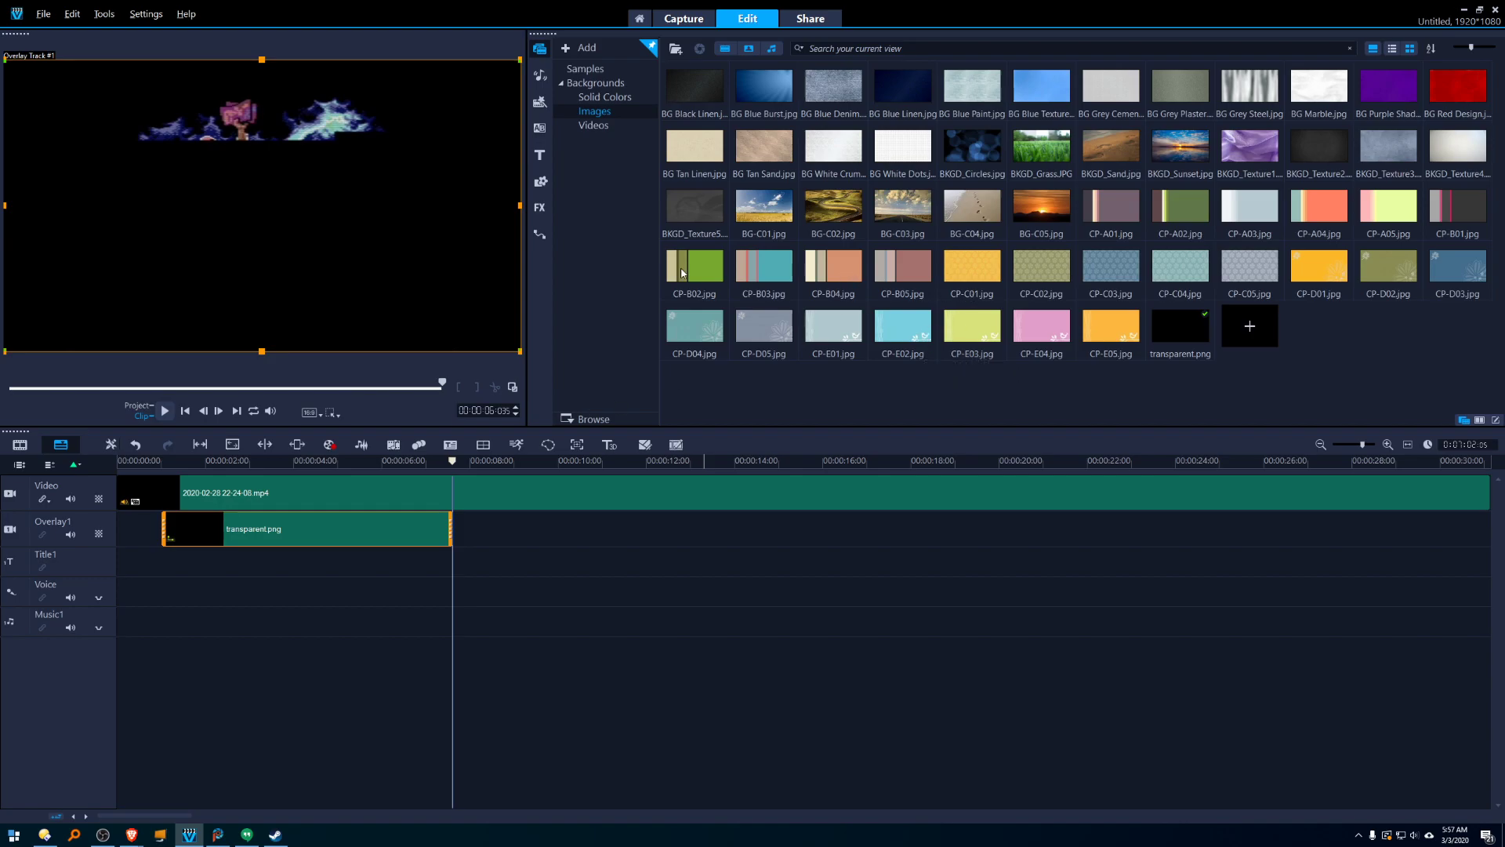
# Drag BCC Title Studio from the FX library onto the overlay and open its Customize Filter editor.
pyautogui.click(541, 208)
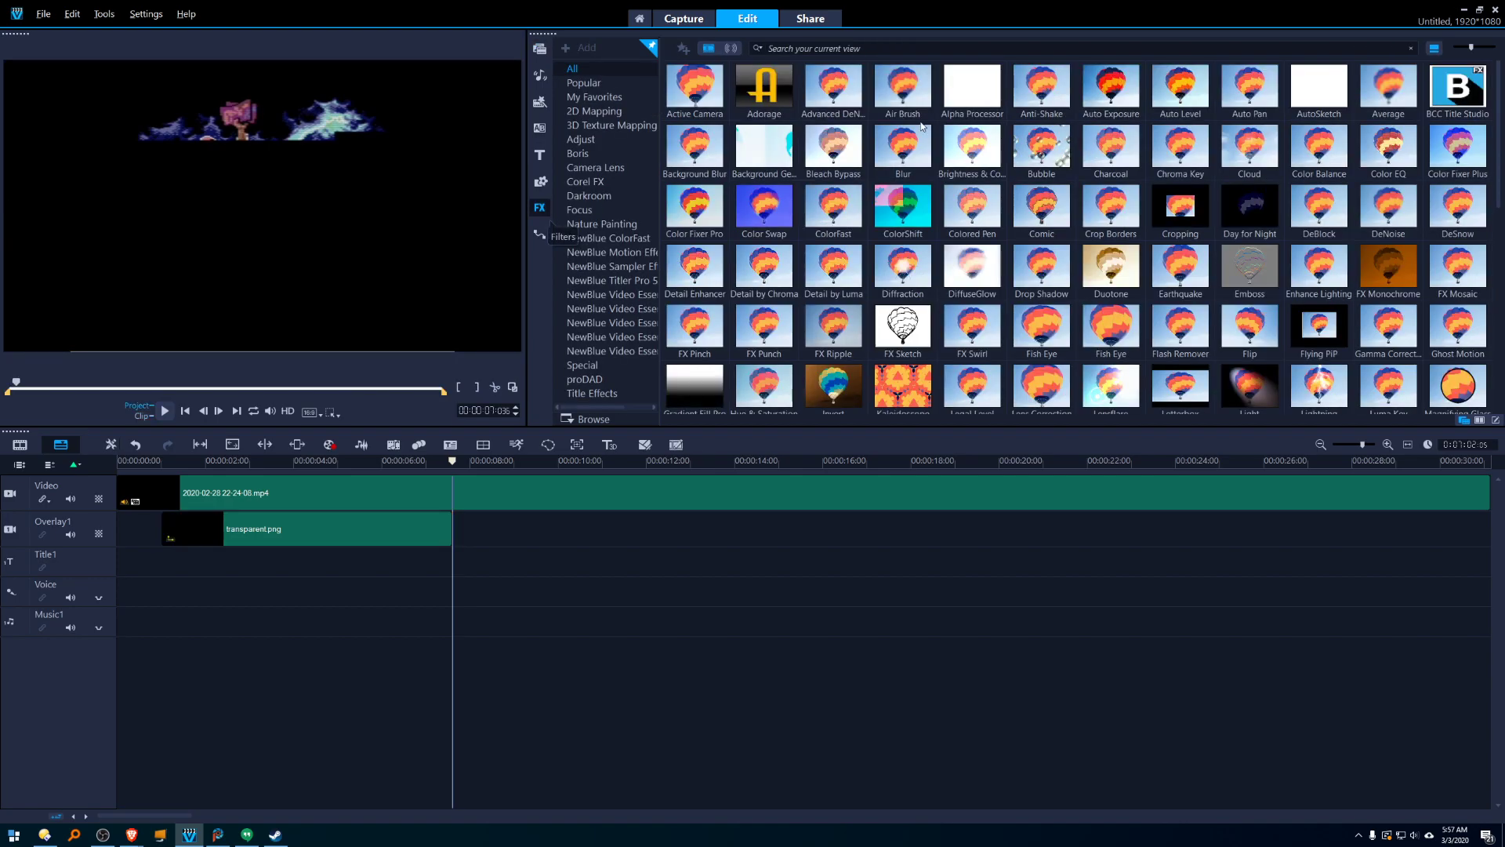
pyautogui.click(1463, 90)
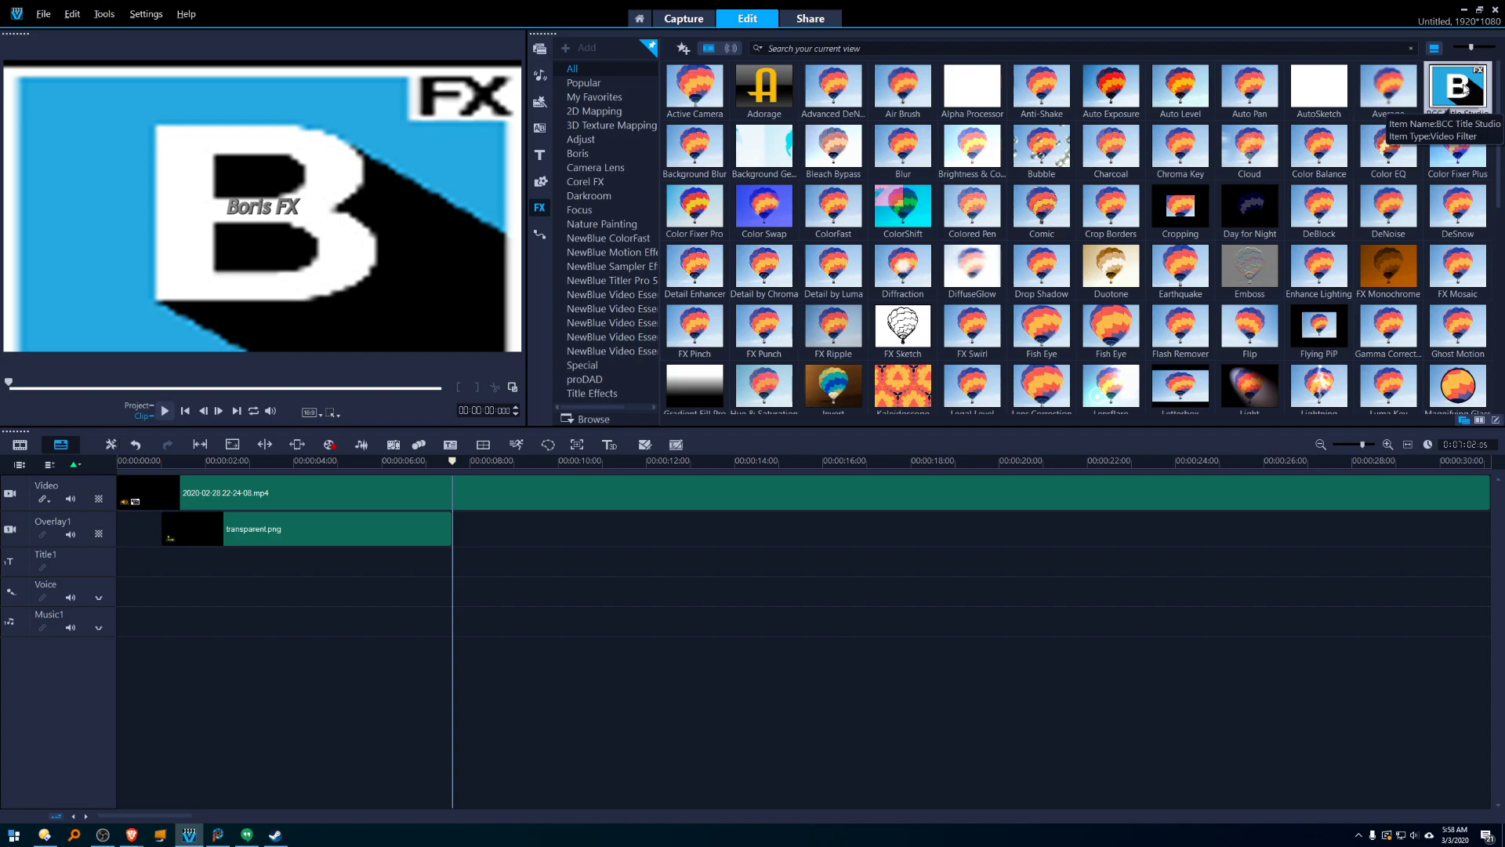
pyautogui.moveTo(1465, 88); pyautogui.dragTo(307, 534)
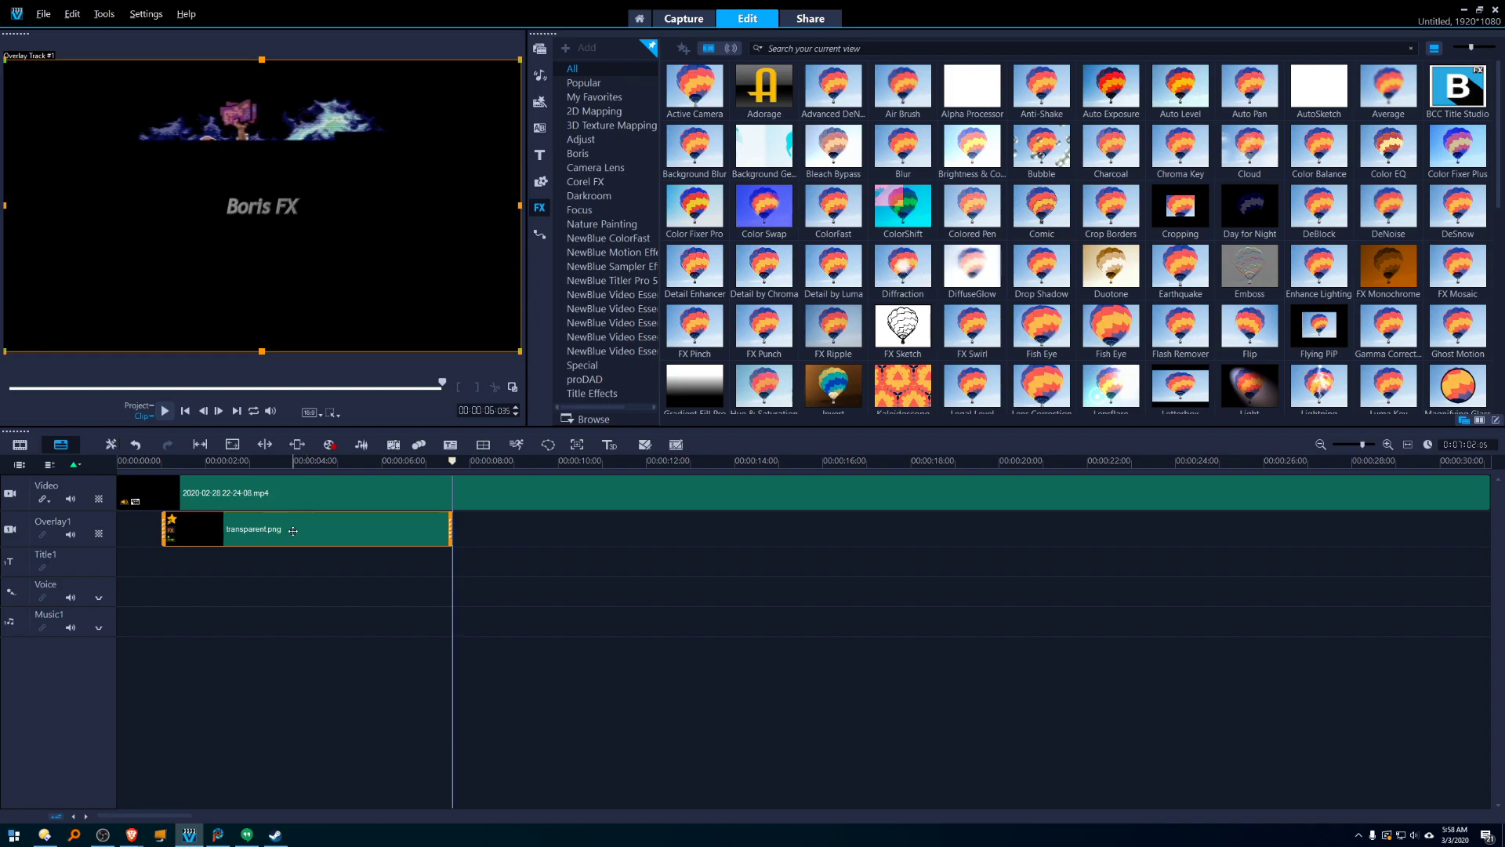
pyautogui.doubleClick(292, 531)
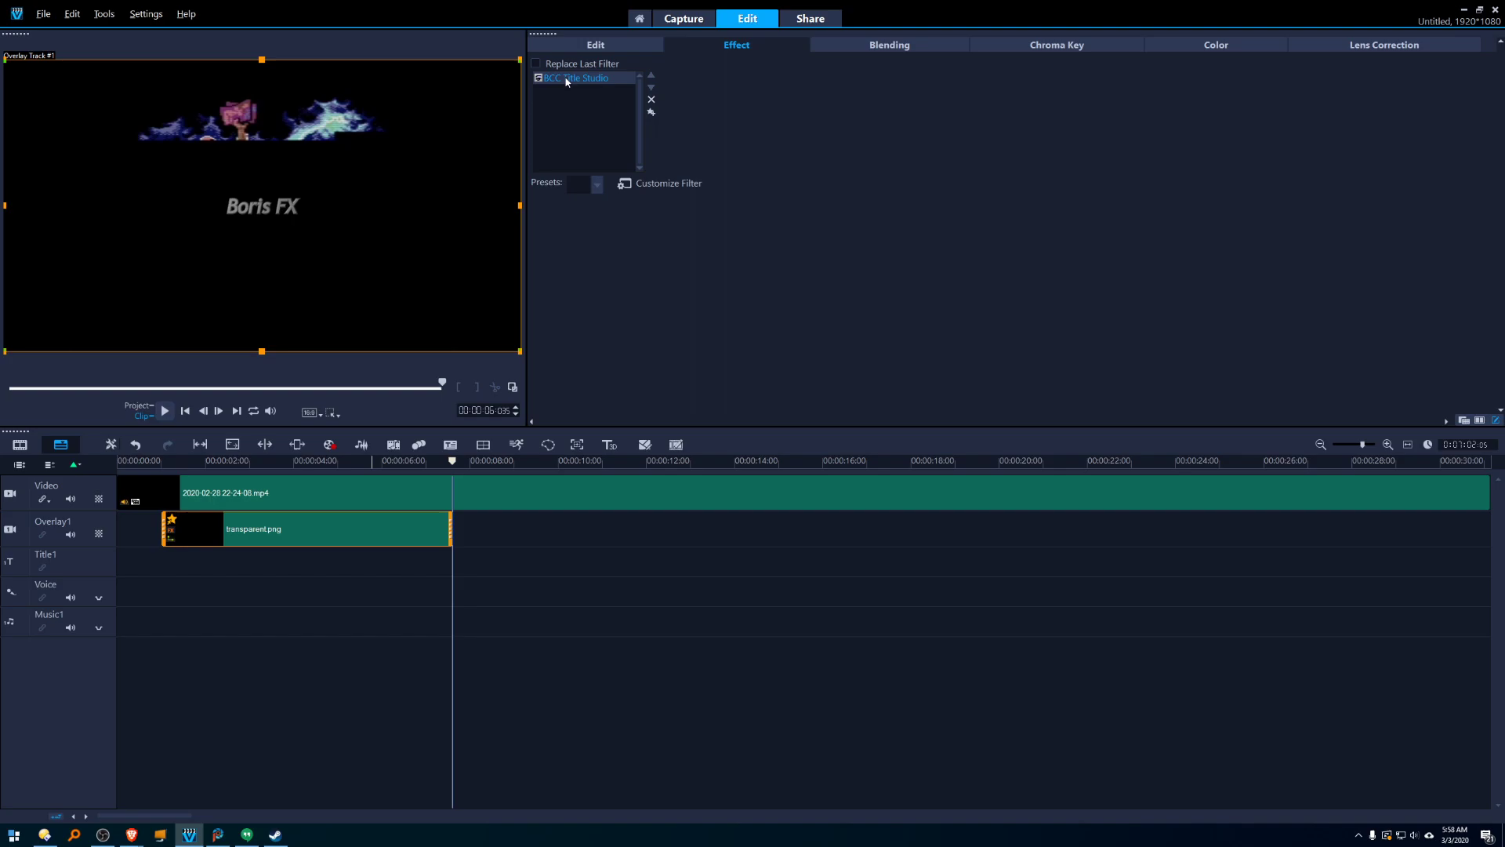
pyautogui.click(664, 185)
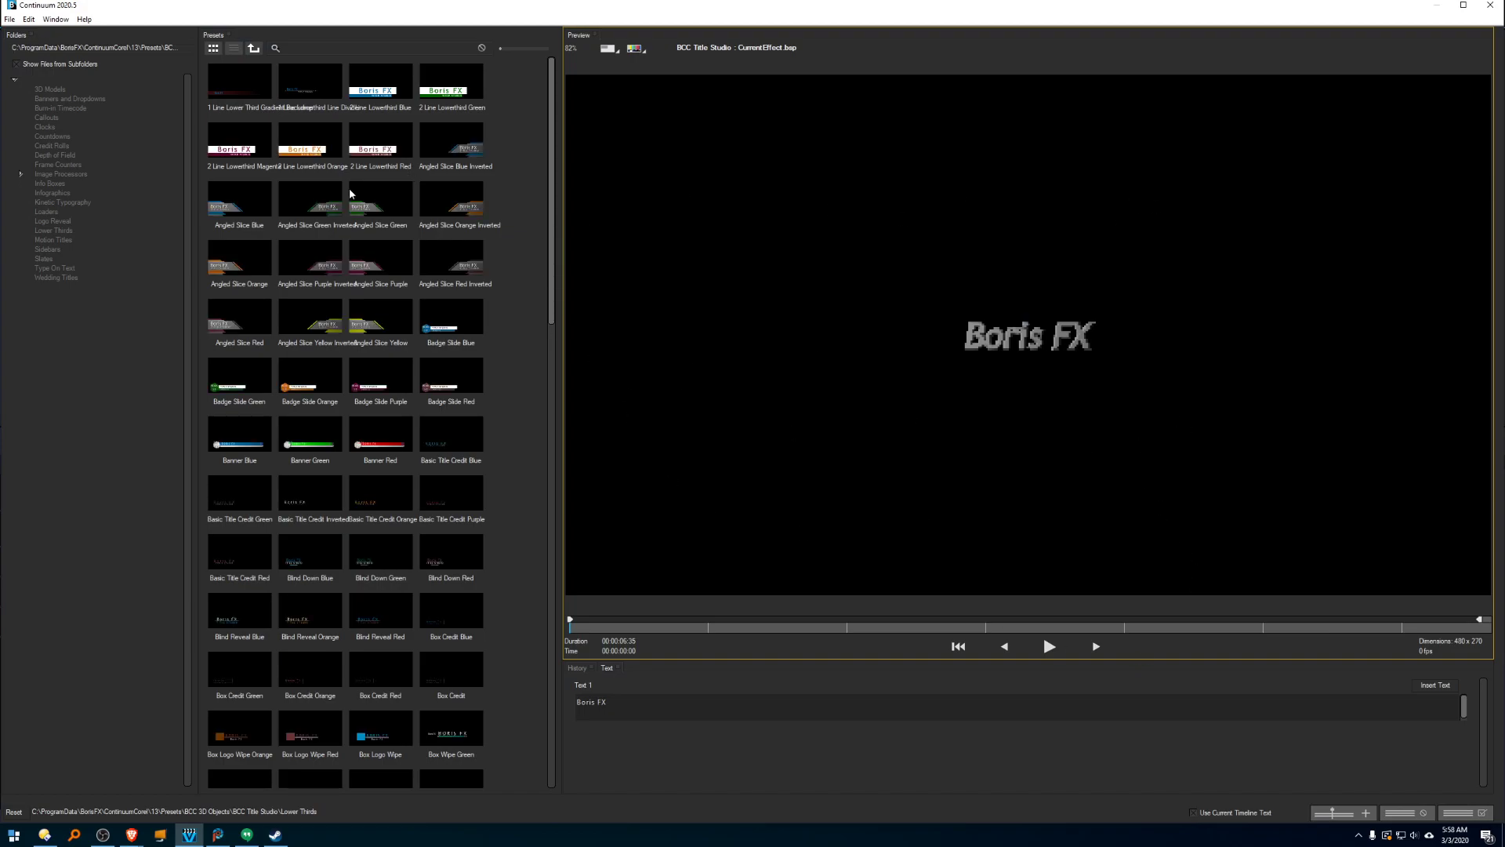
# Choose the Lower Thirds folder and scroll the Presets grid to the bottom.
pyautogui.click(71, 232)
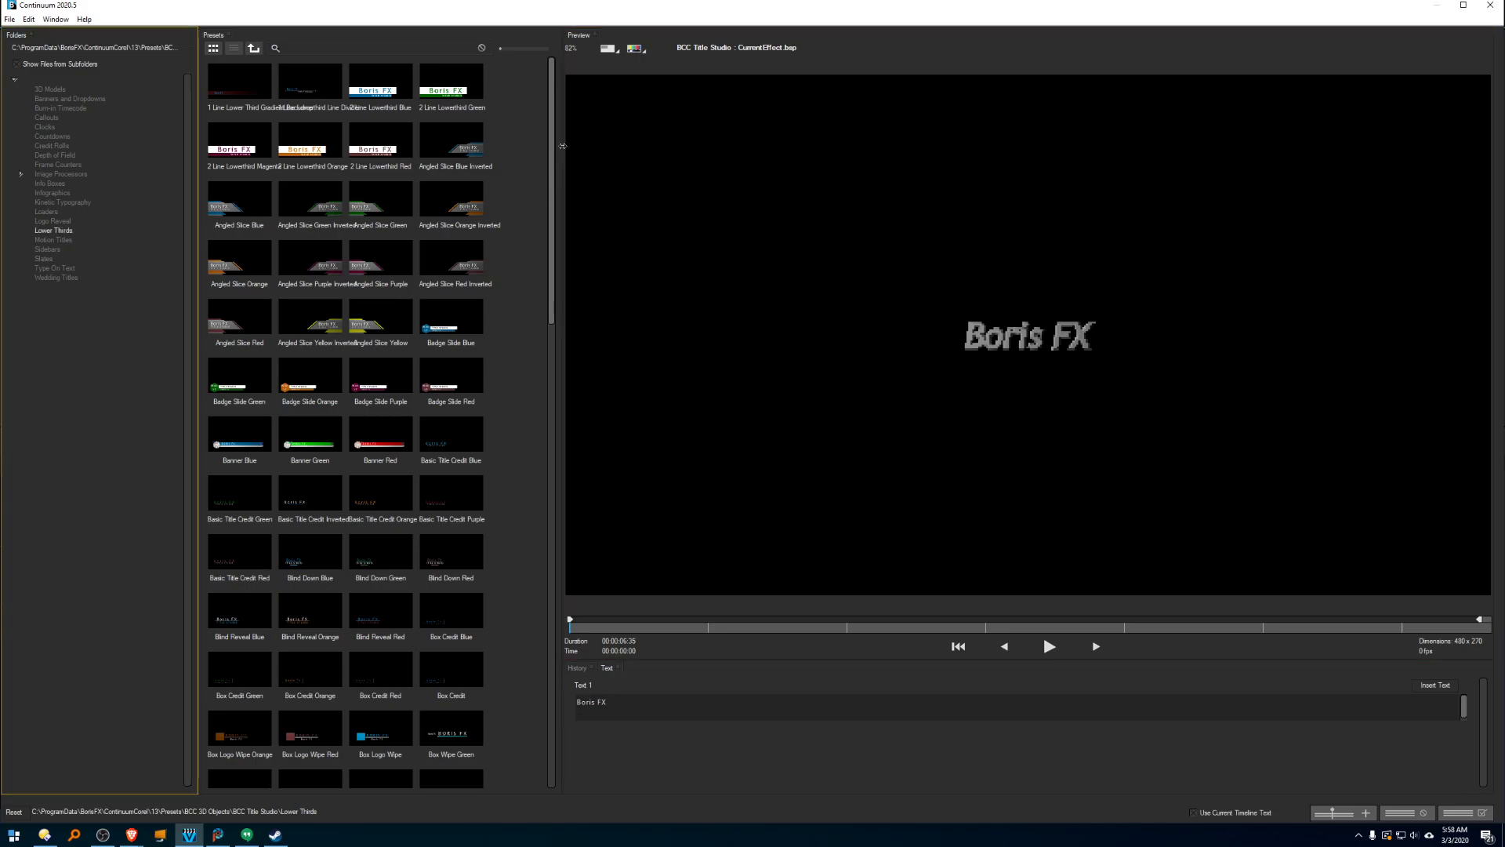
pyautogui.moveTo(552, 149); pyautogui.dragTo(569, 384)
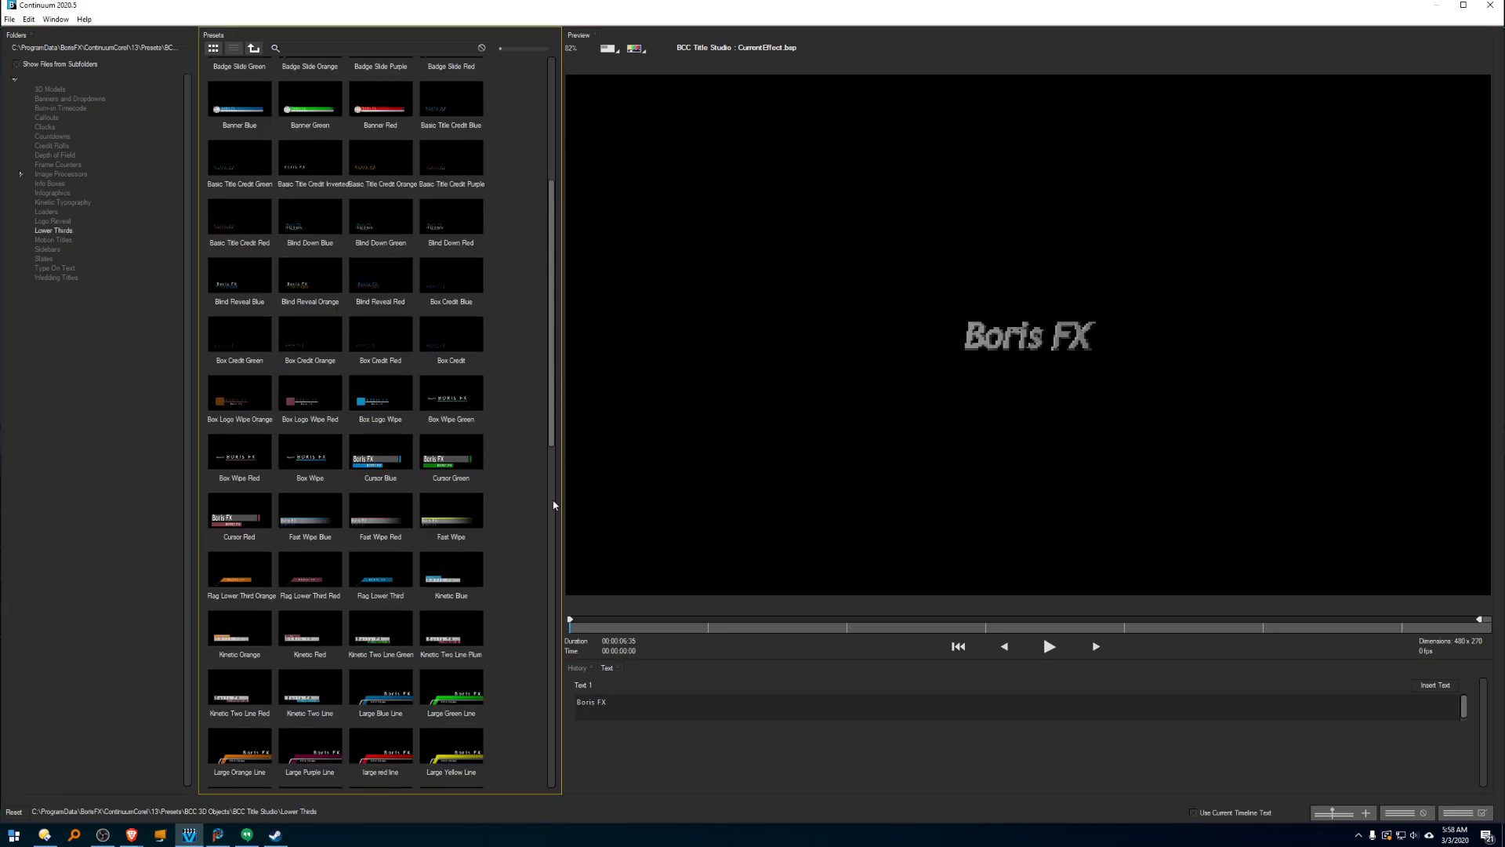
pyautogui.scroll(-3, 551, 675)
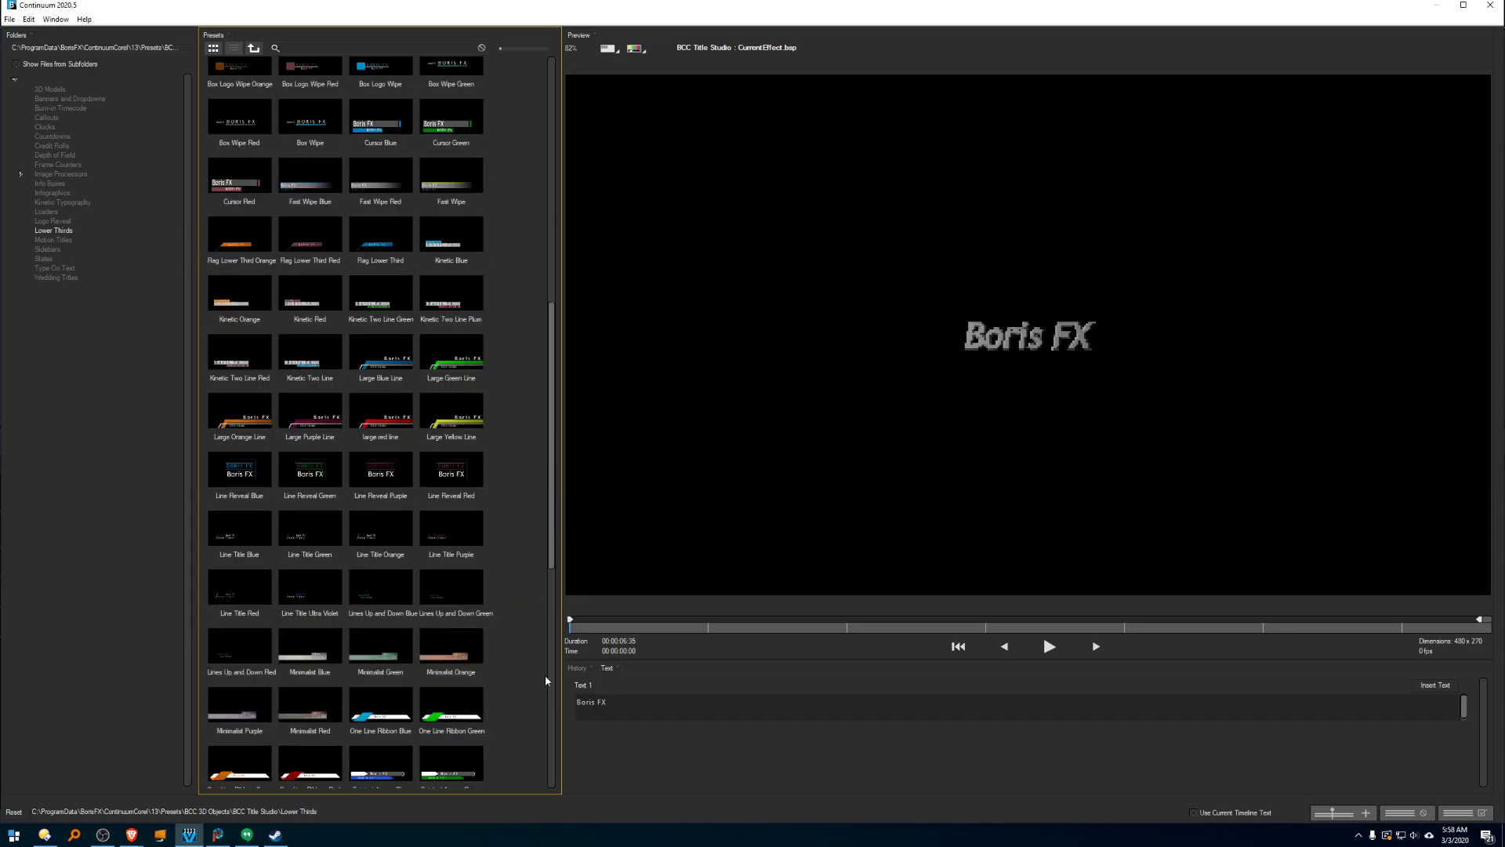
pyautogui.click(552, 760)
pyautogui.scroll(-6, 552, 765)
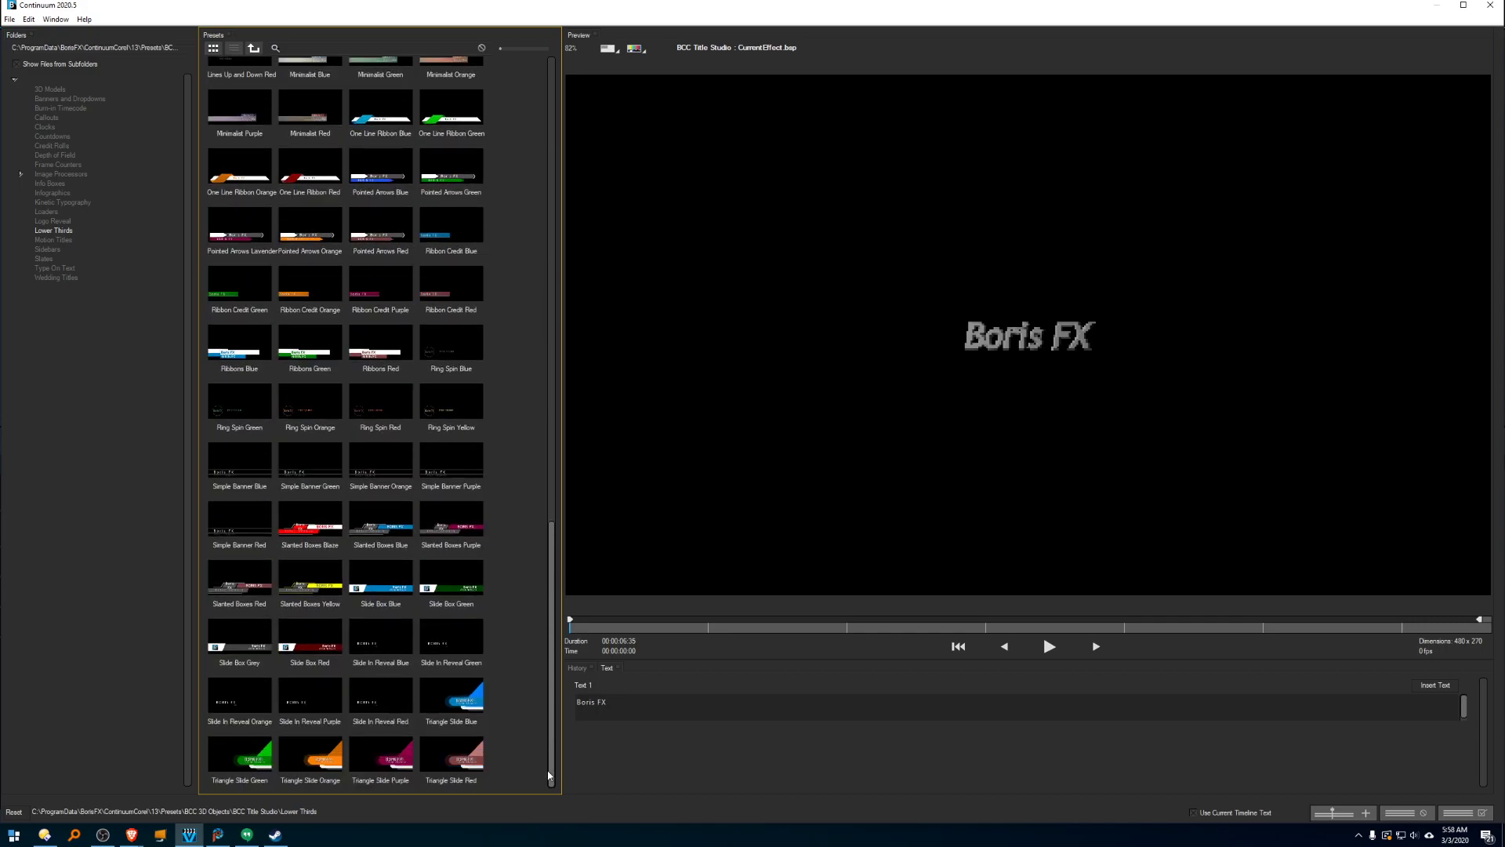
# Load the Slide Box Blue preset, pull the preview out-point earlier, and play then stop it.
pyautogui.click(396, 573)
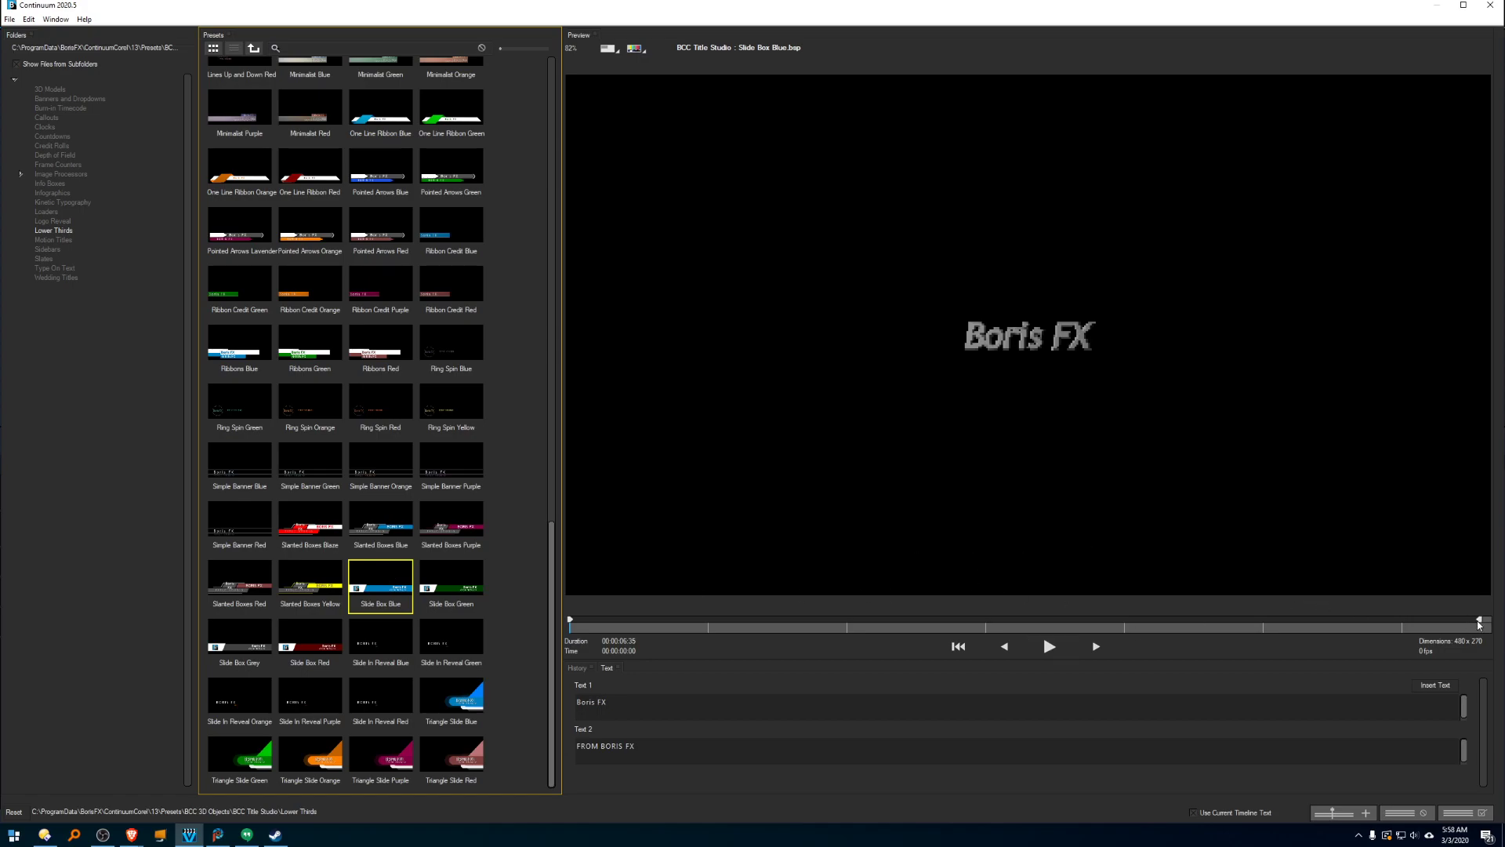
pyautogui.moveTo(1479, 624); pyautogui.dragTo(1408, 629)
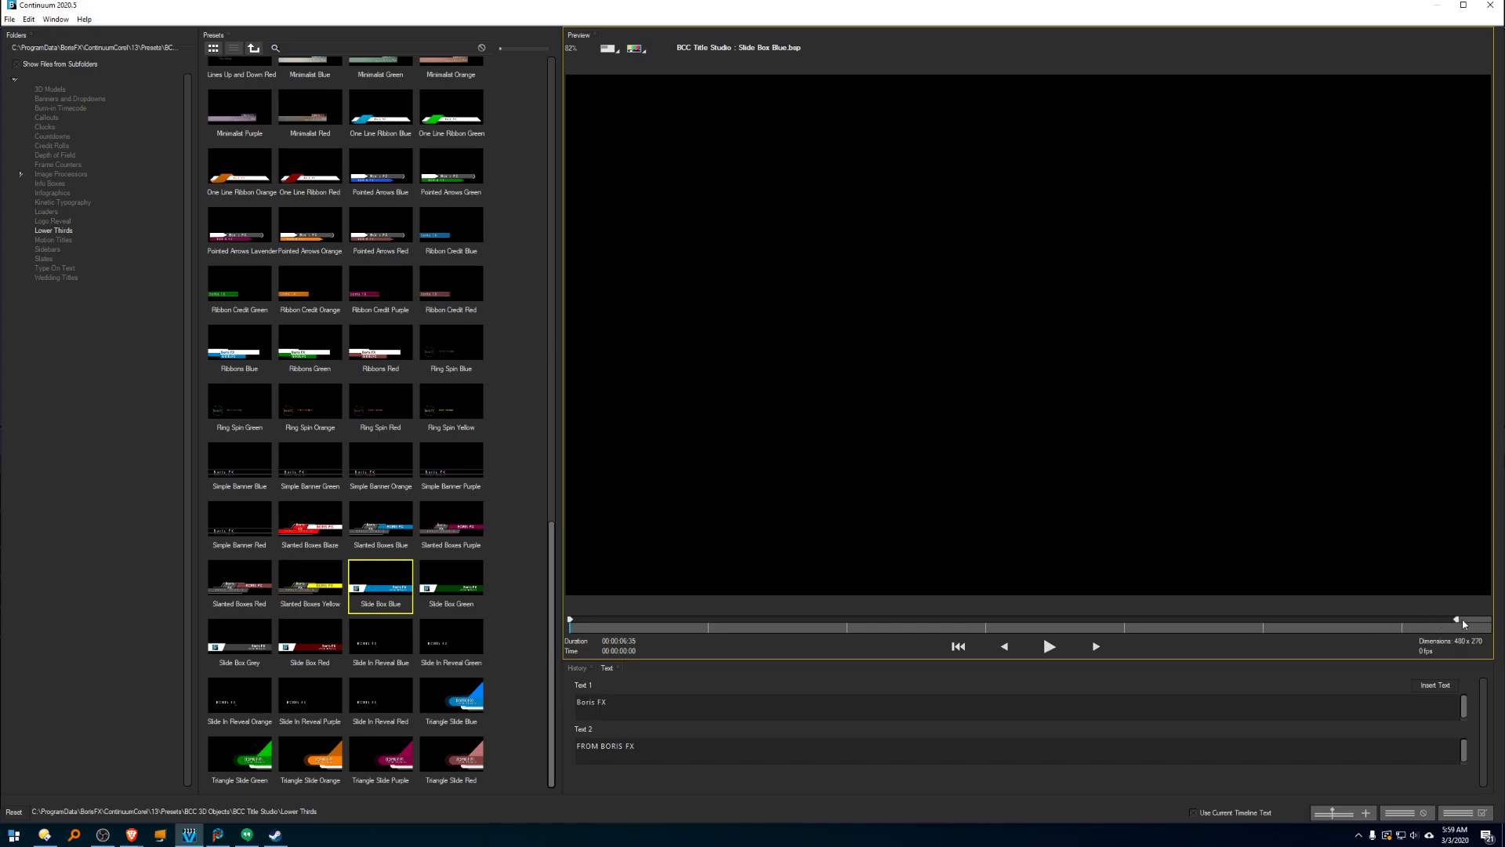
pyautogui.click(1060, 649)
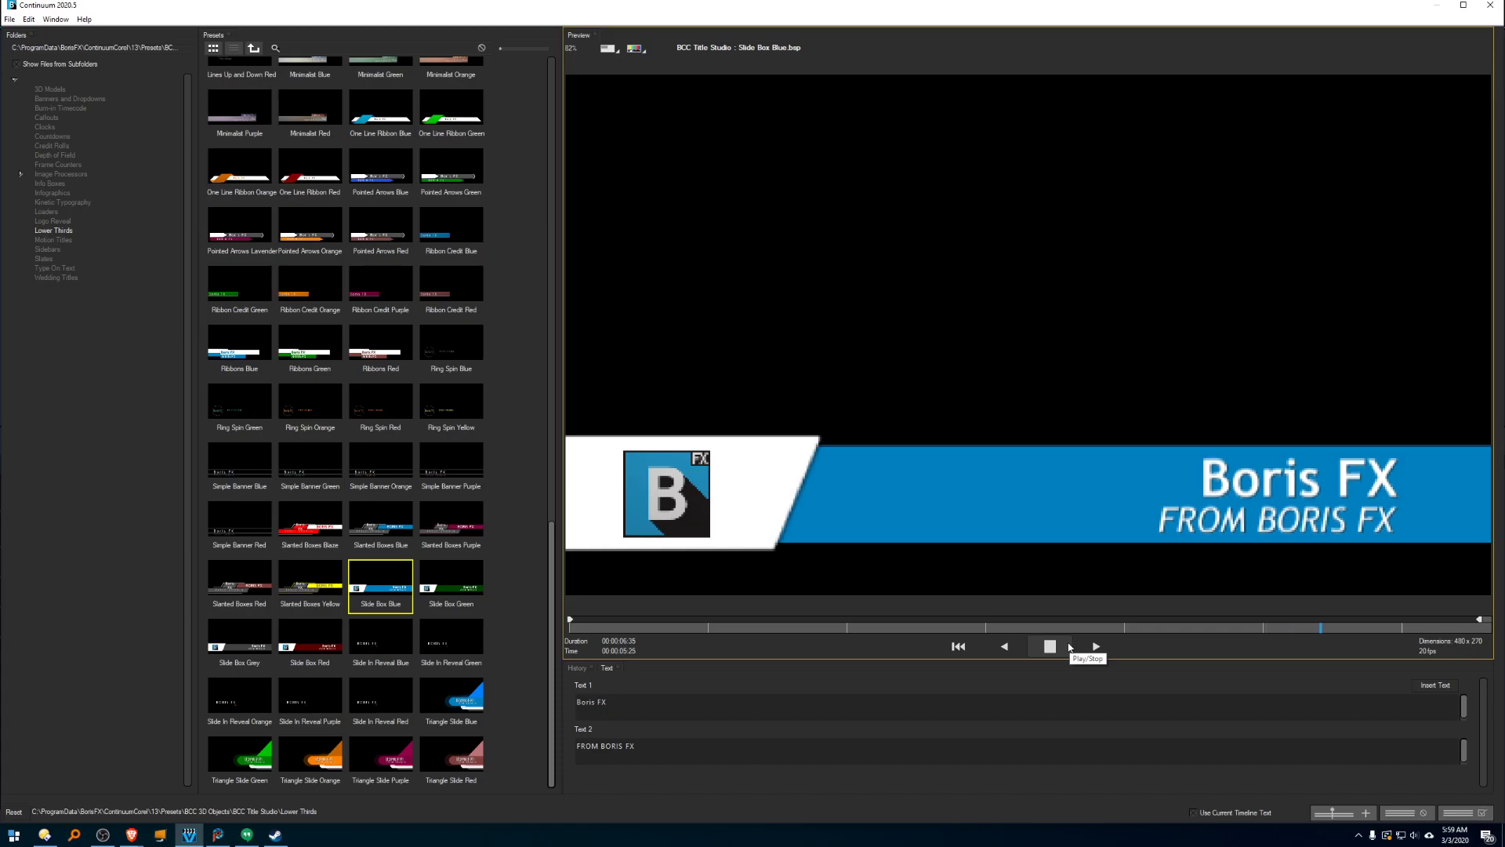
pyautogui.click(1069, 647)
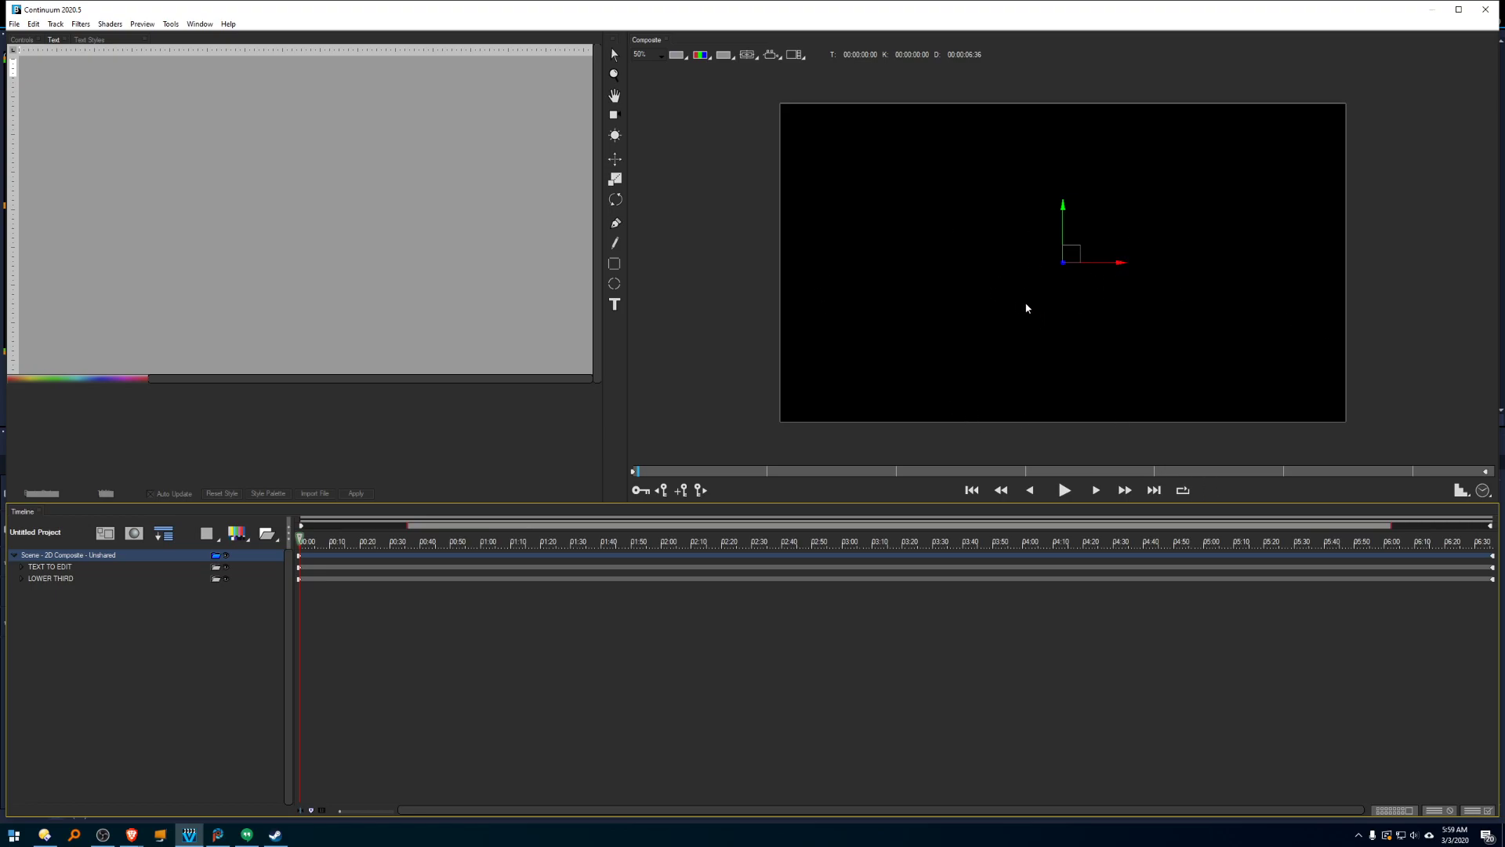
# Expand the TEXT TO EDIT and LOWER THIRD groups and inspect their TITLE STUDIO, FROM BORISFX and White Box layers.
pyautogui.scroll(-3, 998, 292)
pyautogui.scroll(5, 998, 292)
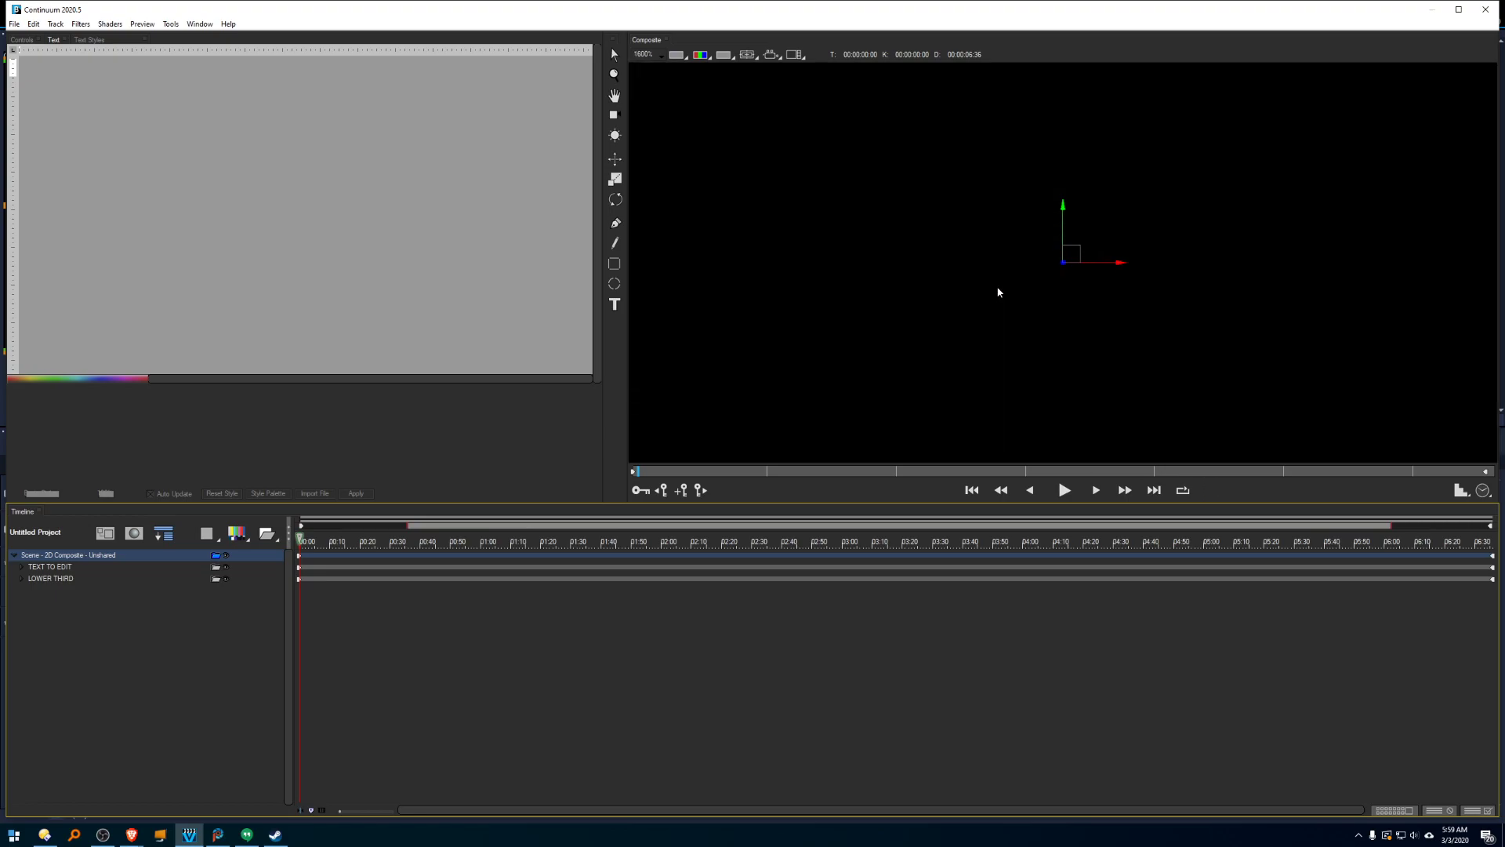
pyautogui.scroll(-2, 998, 291)
pyautogui.scroll(2, 998, 292)
pyautogui.scroll(-4, 999, 292)
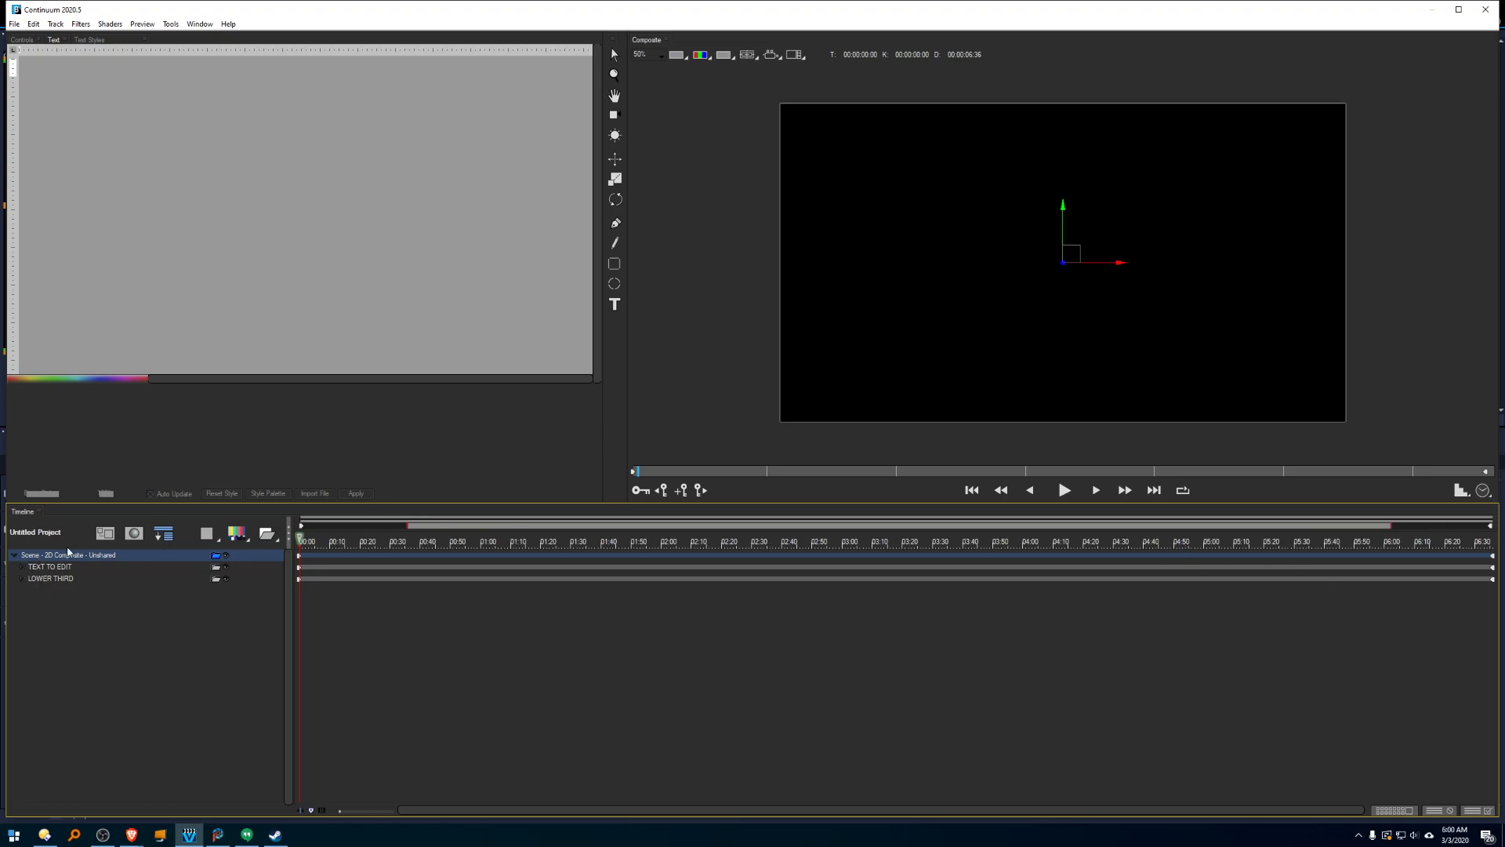
pyautogui.click(21, 571)
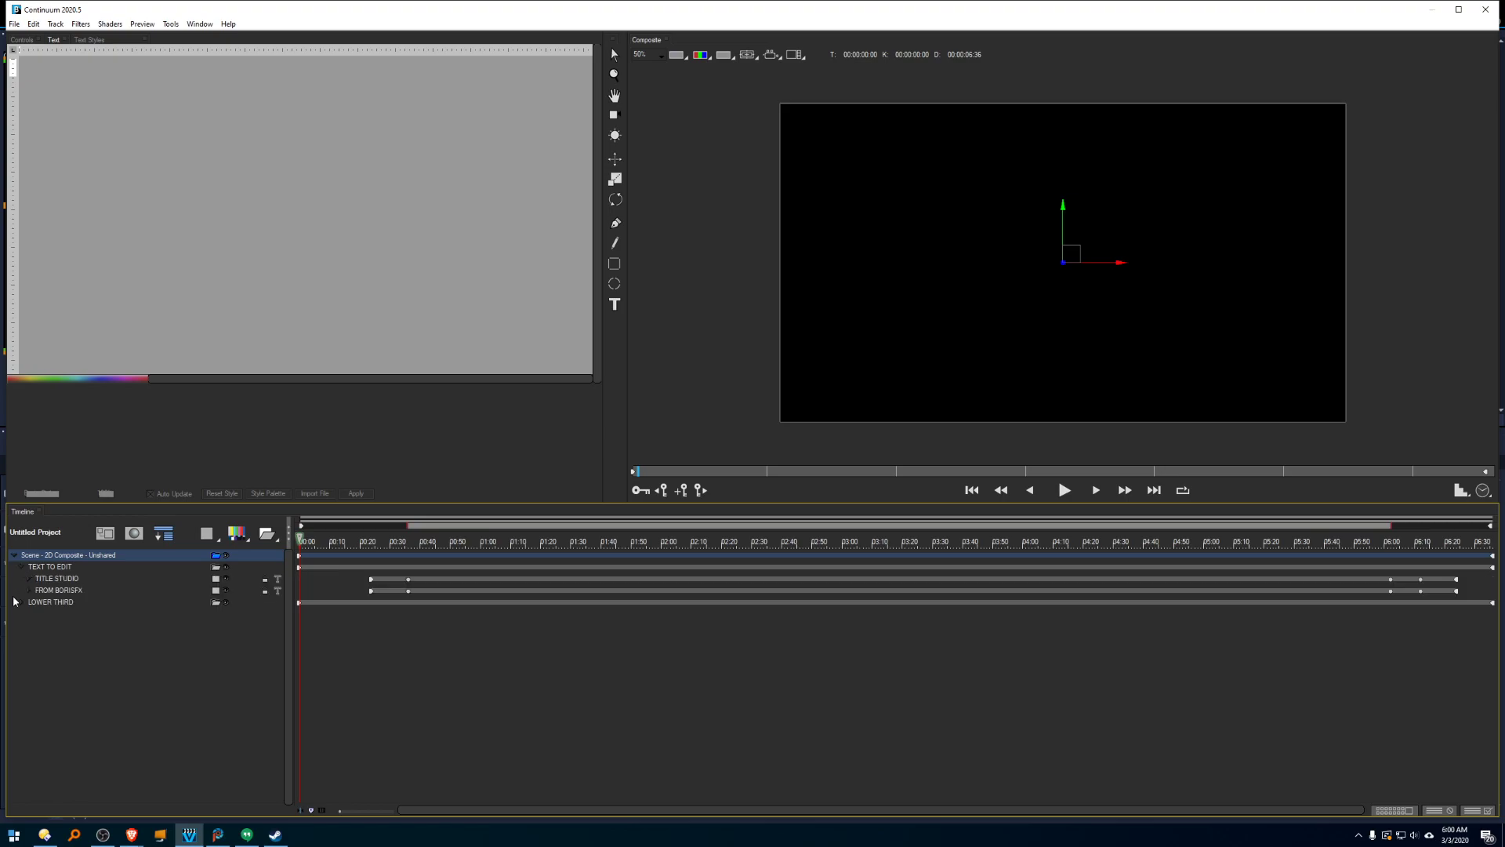
pyautogui.click(21, 603)
pyautogui.click(63, 580)
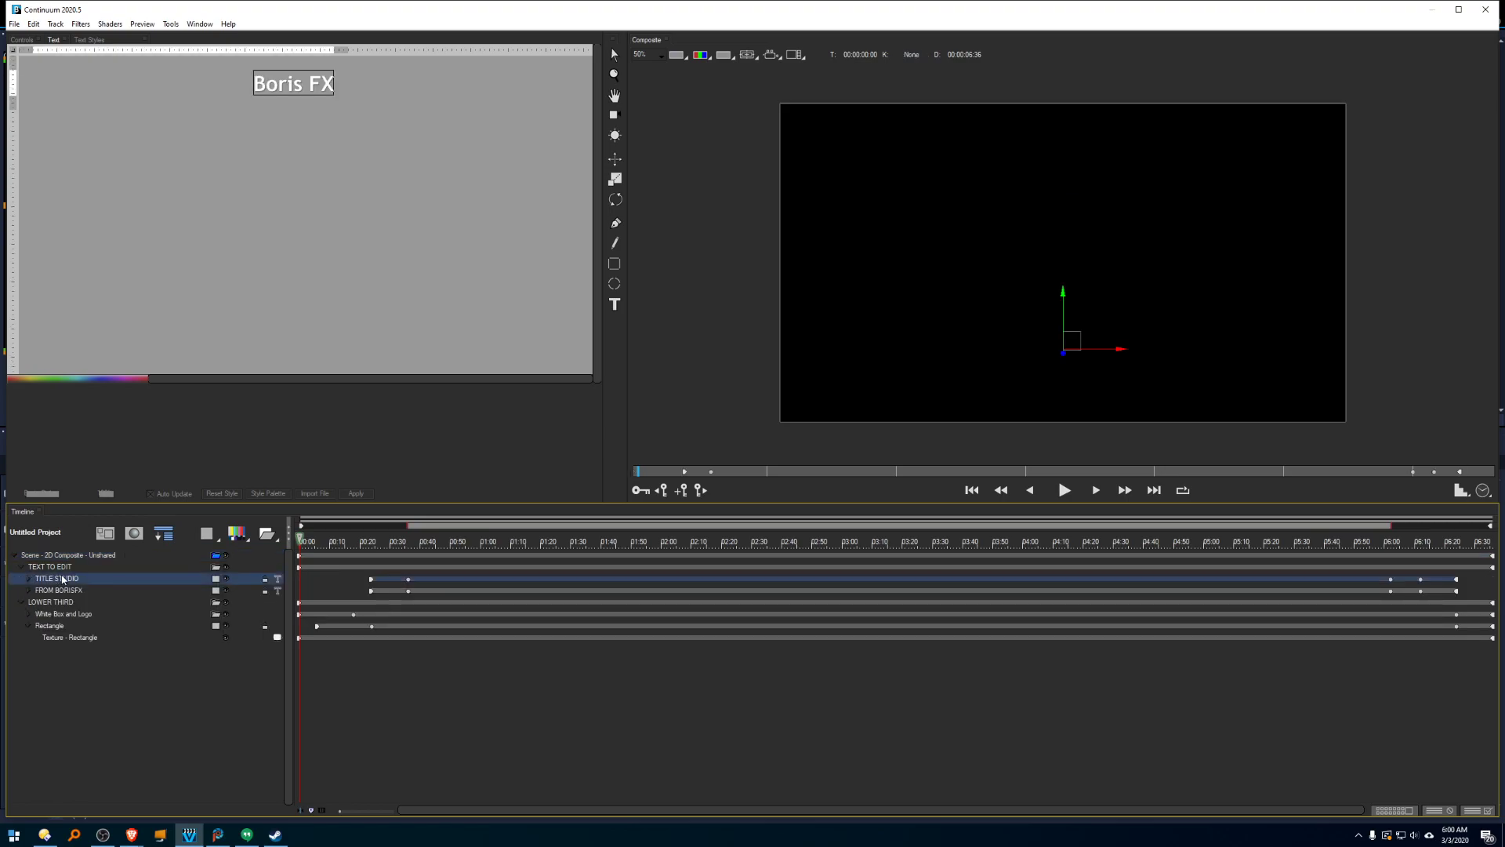
pyautogui.click(68, 591)
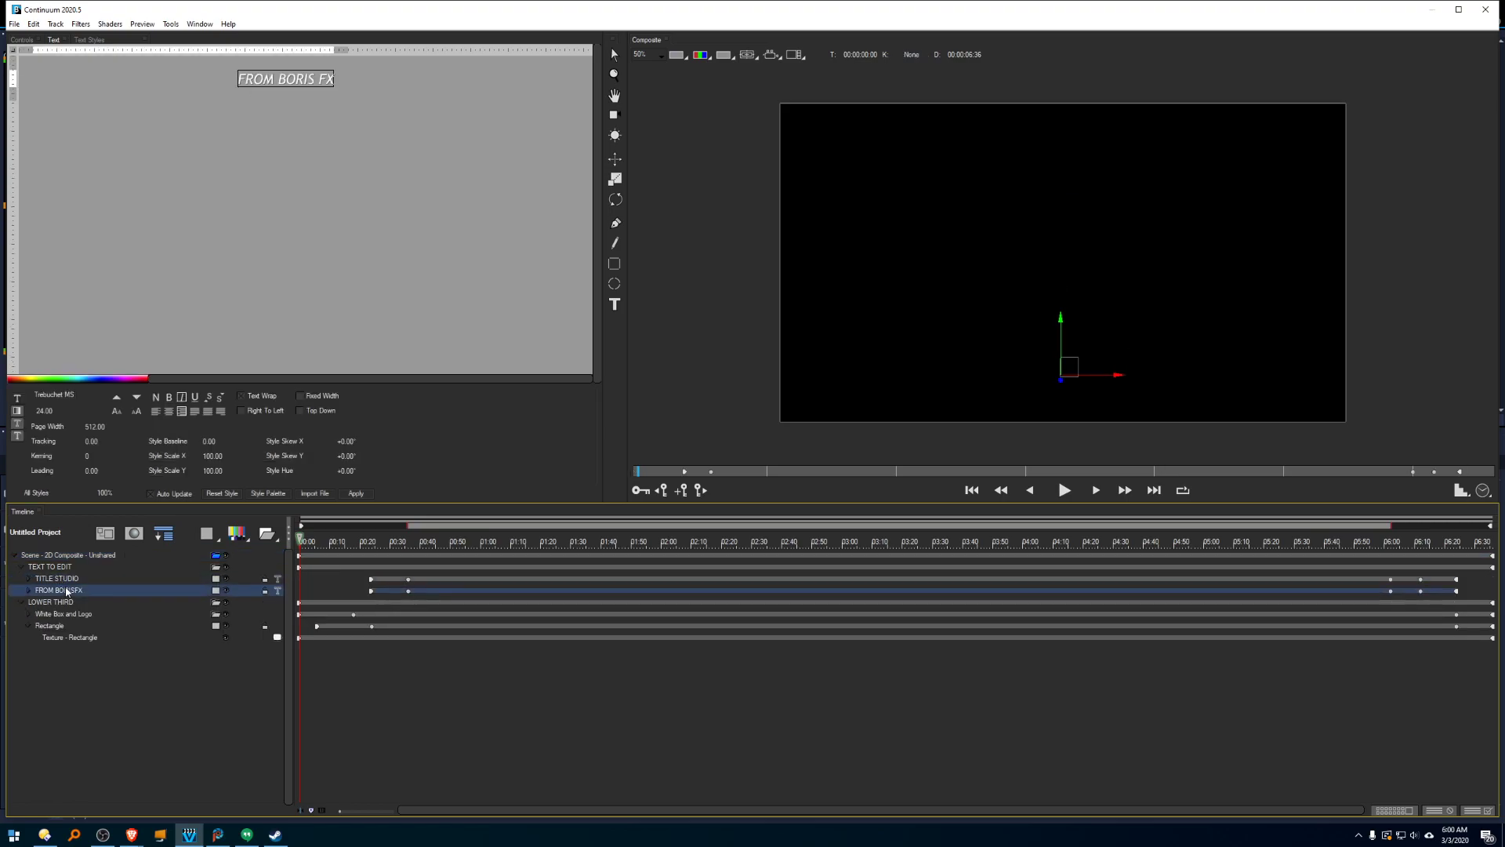
pyautogui.click(69, 616)
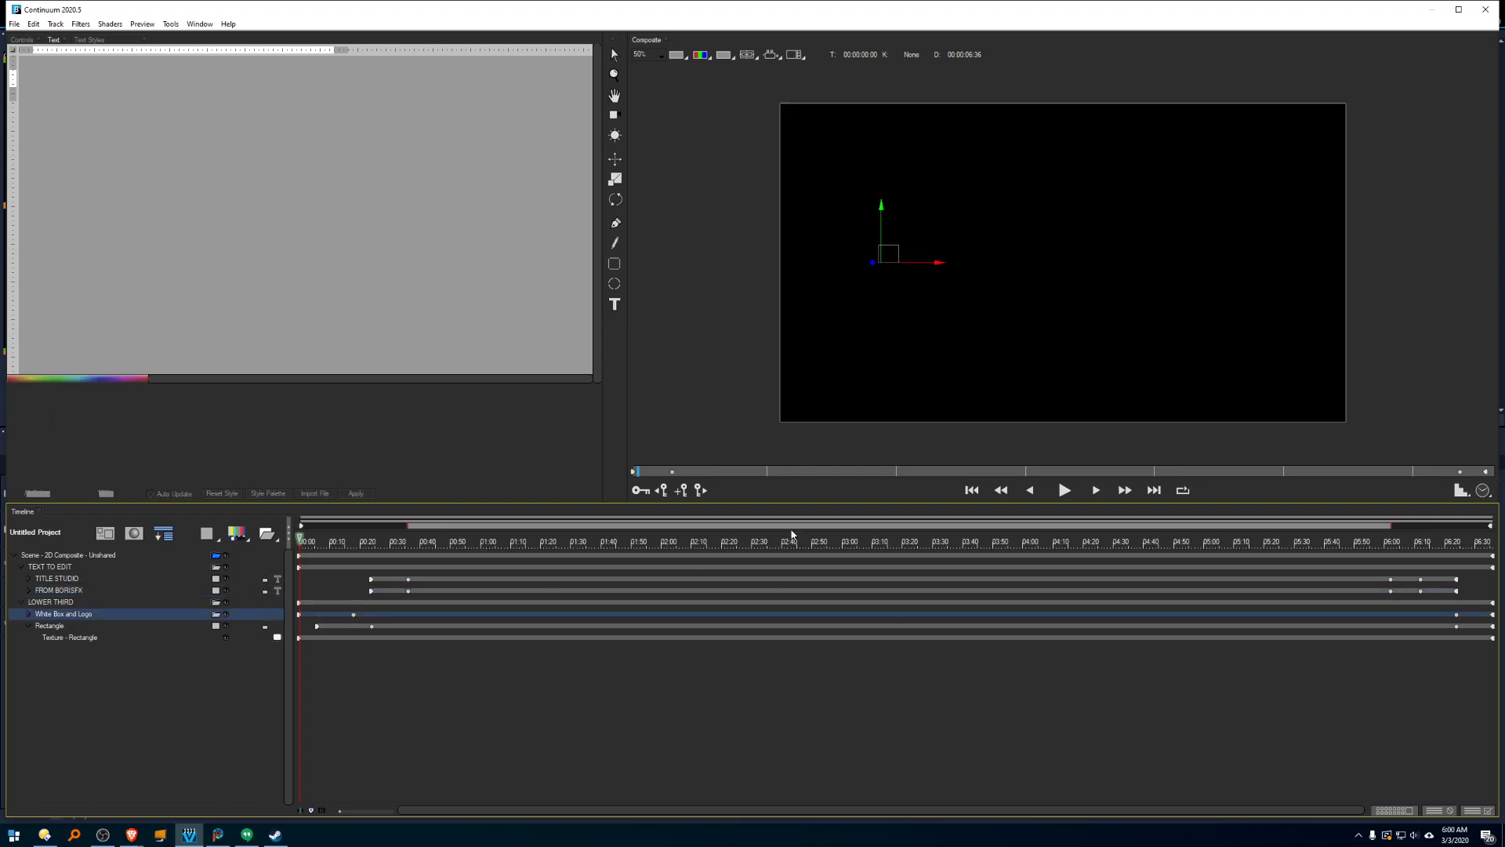
# Move the timeline to 03:02 and select the Rectangle layer.
pyautogui.press('space')
pyautogui.click(848, 543)
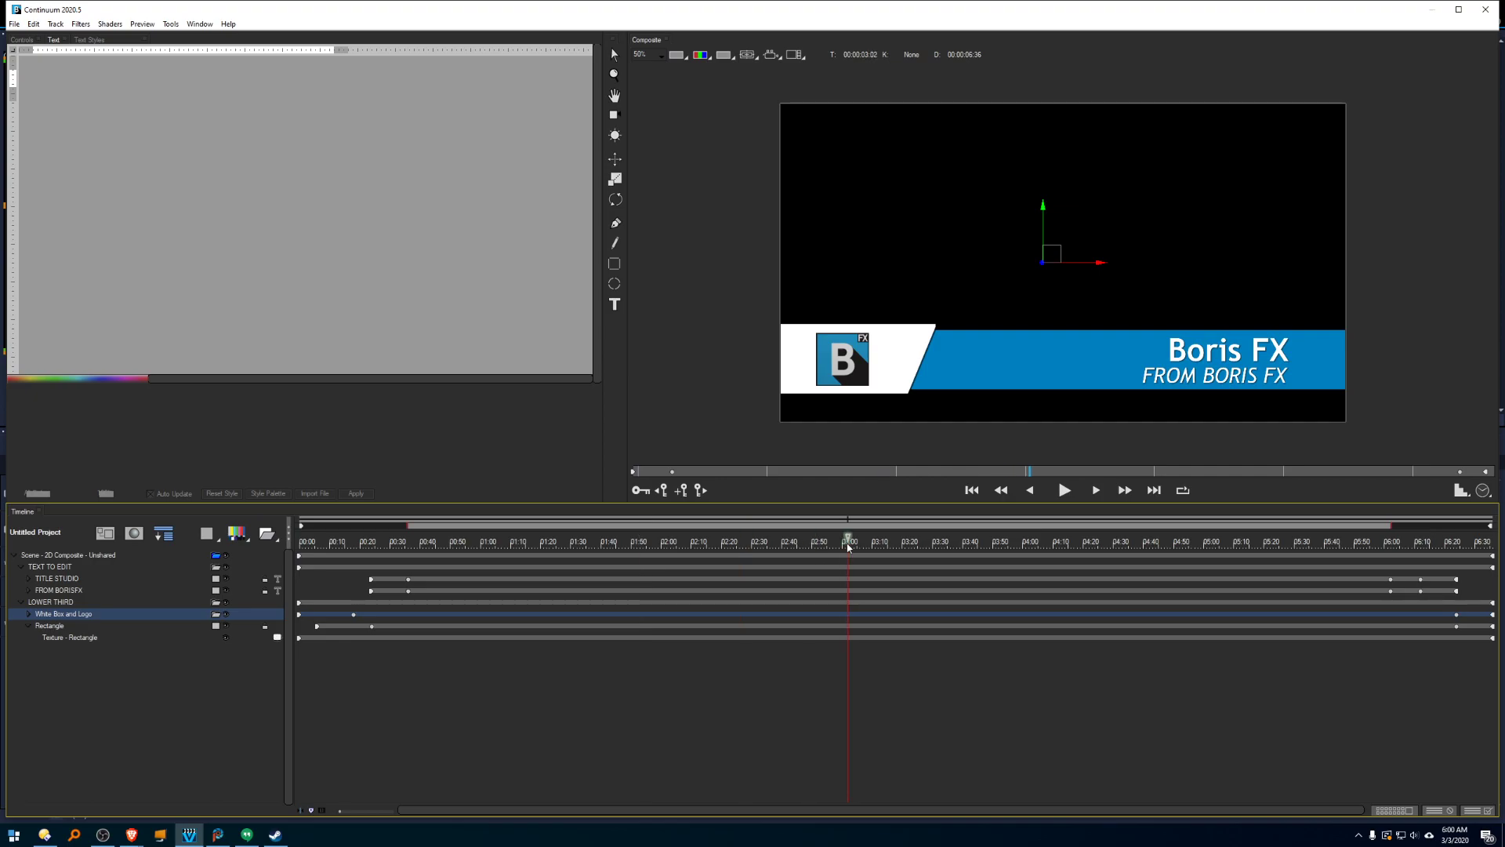
pyautogui.click(58, 627)
# Expand the White Box and Logo group and text layers, then hide the borisfx_logo.jpg layer.
pyautogui.click(64, 639)
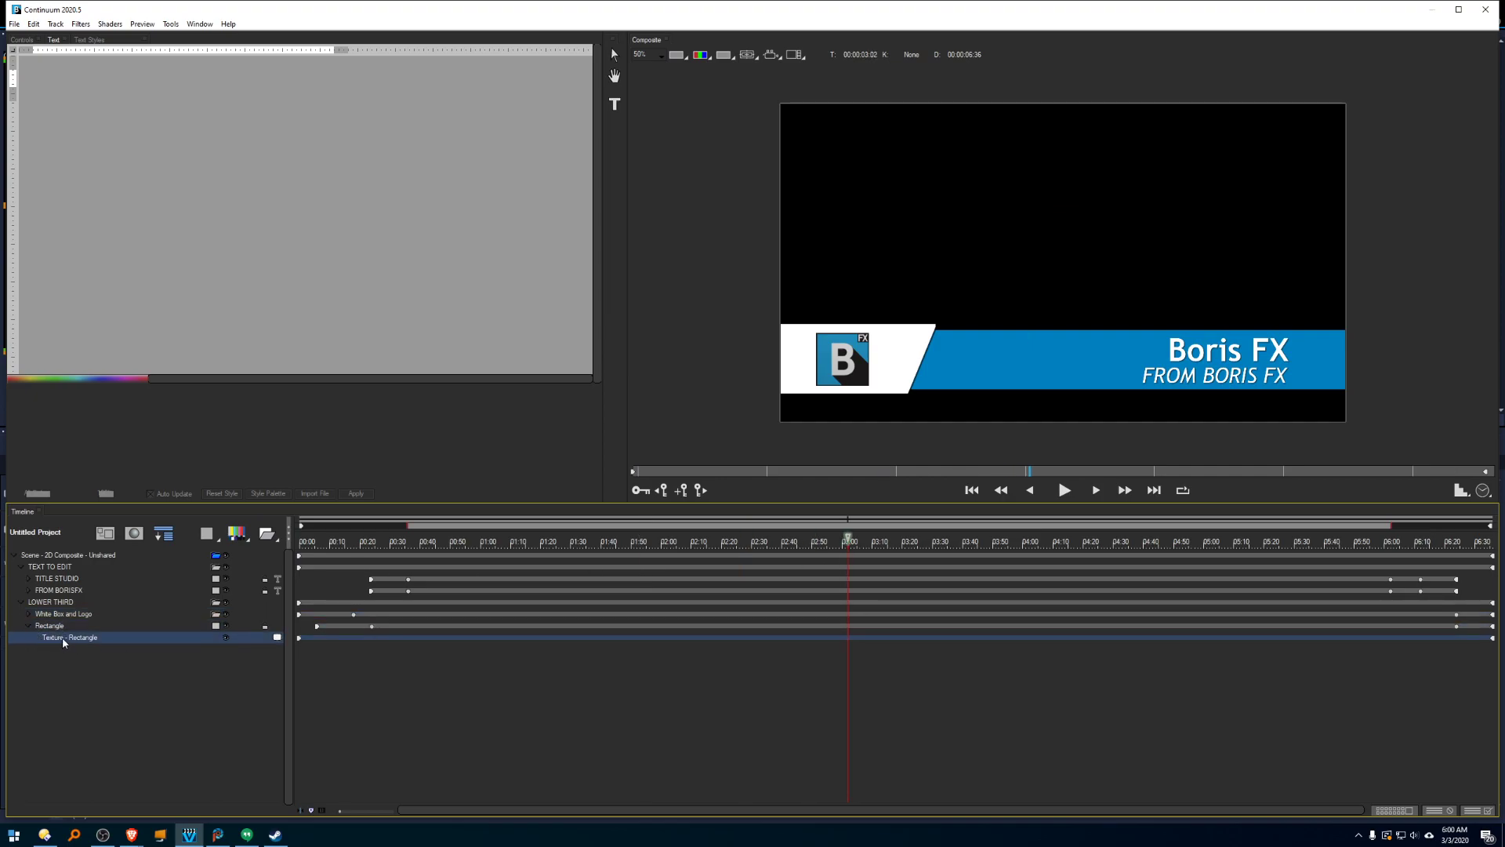
pyautogui.click(29, 615)
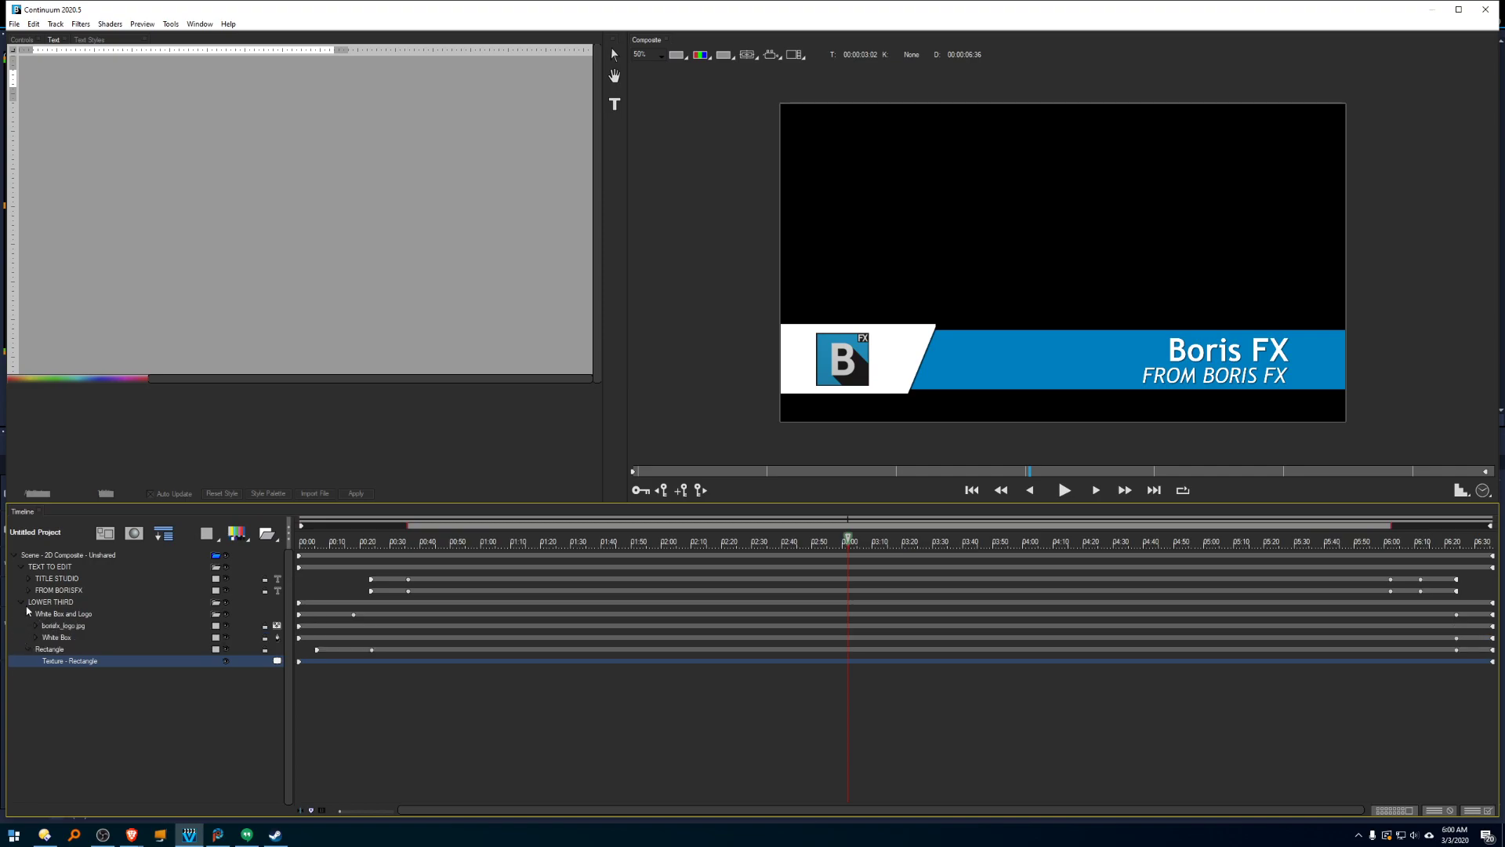
pyautogui.click(36, 626)
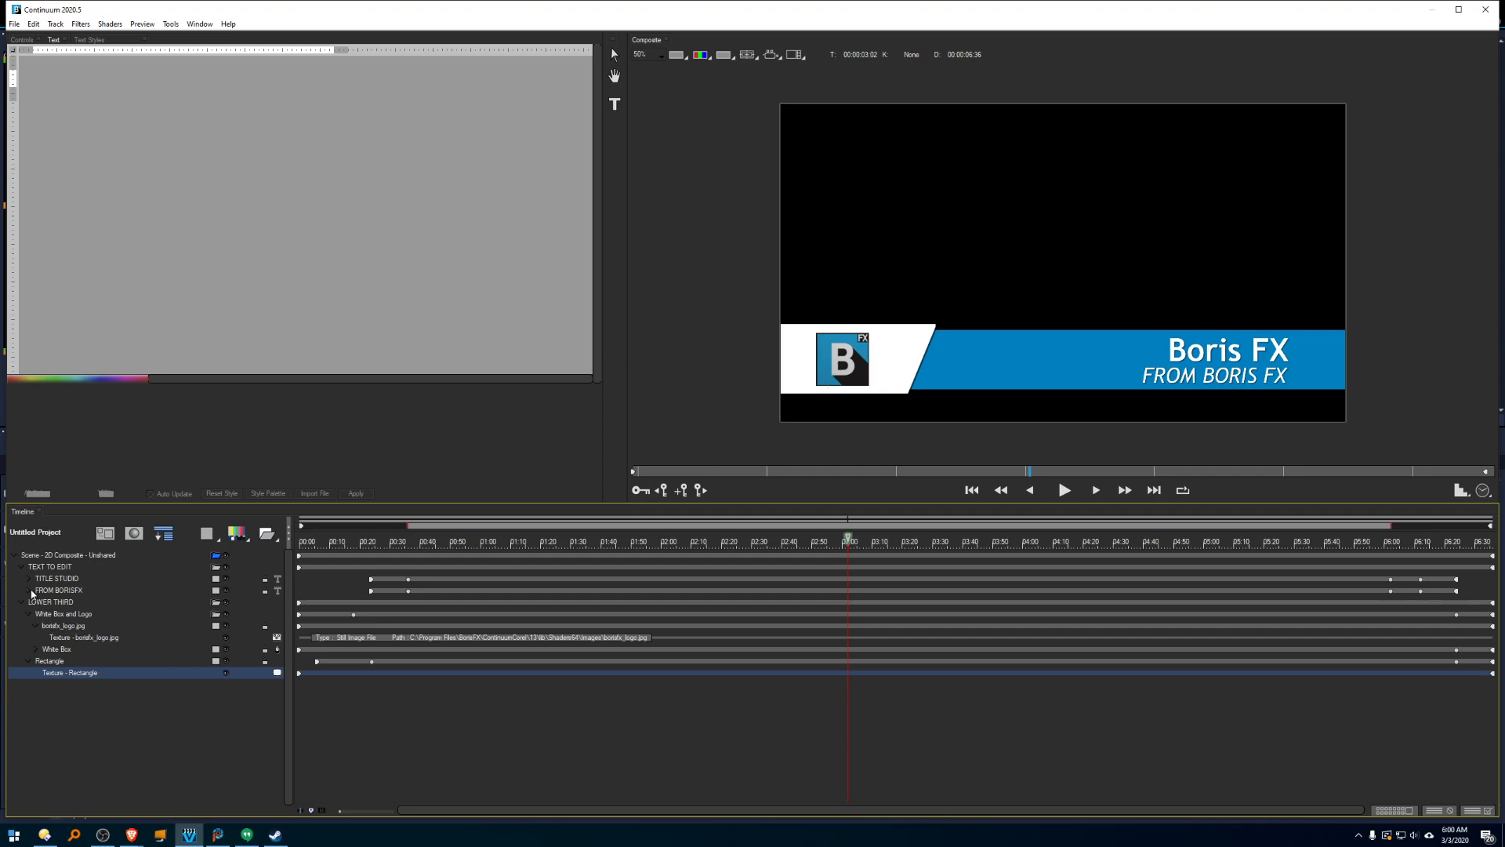
pyautogui.click(30, 590)
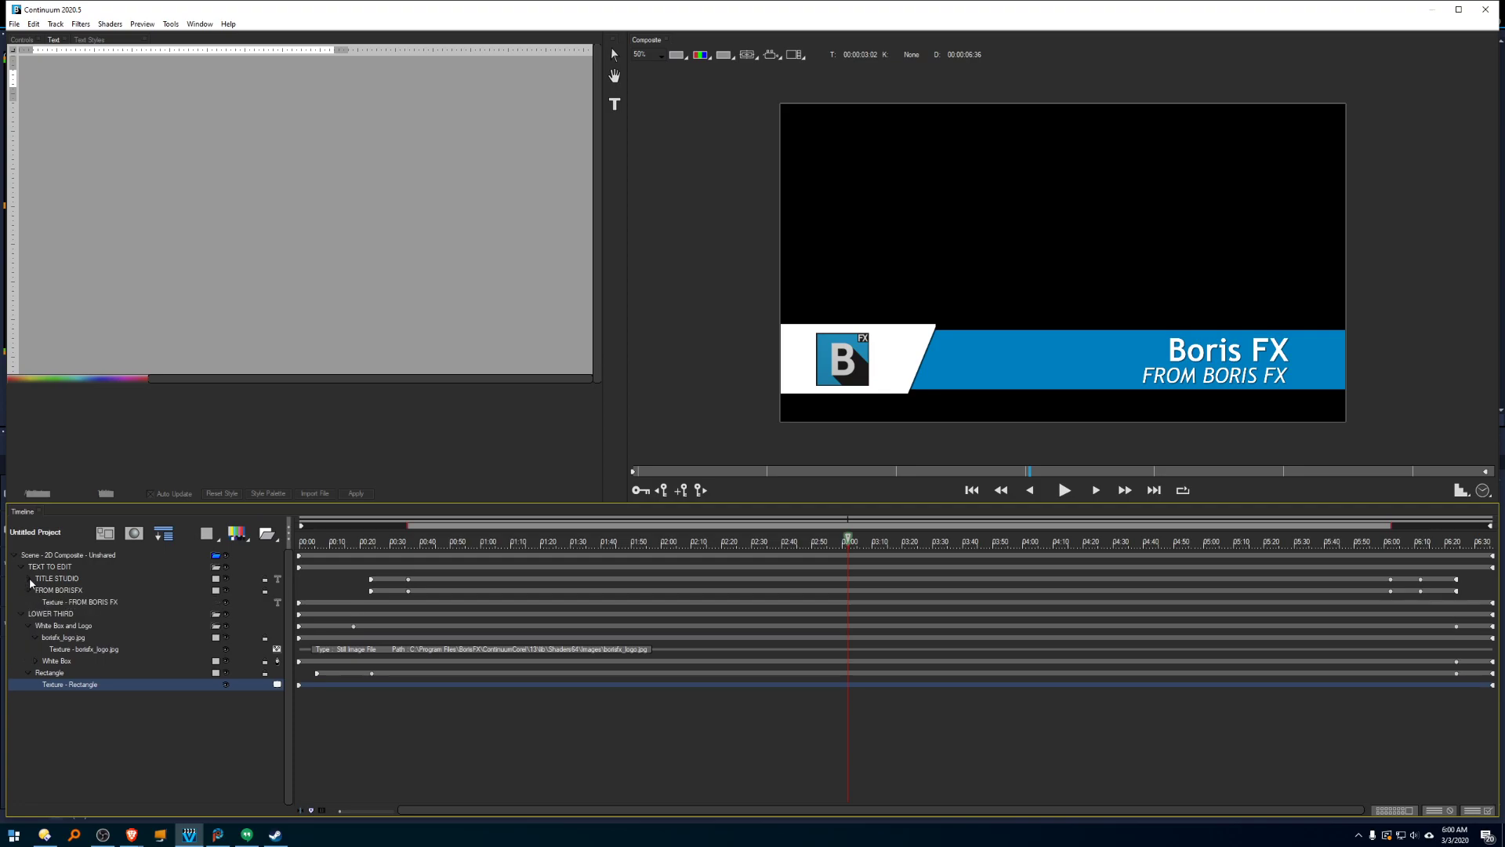
pyautogui.click(29, 579)
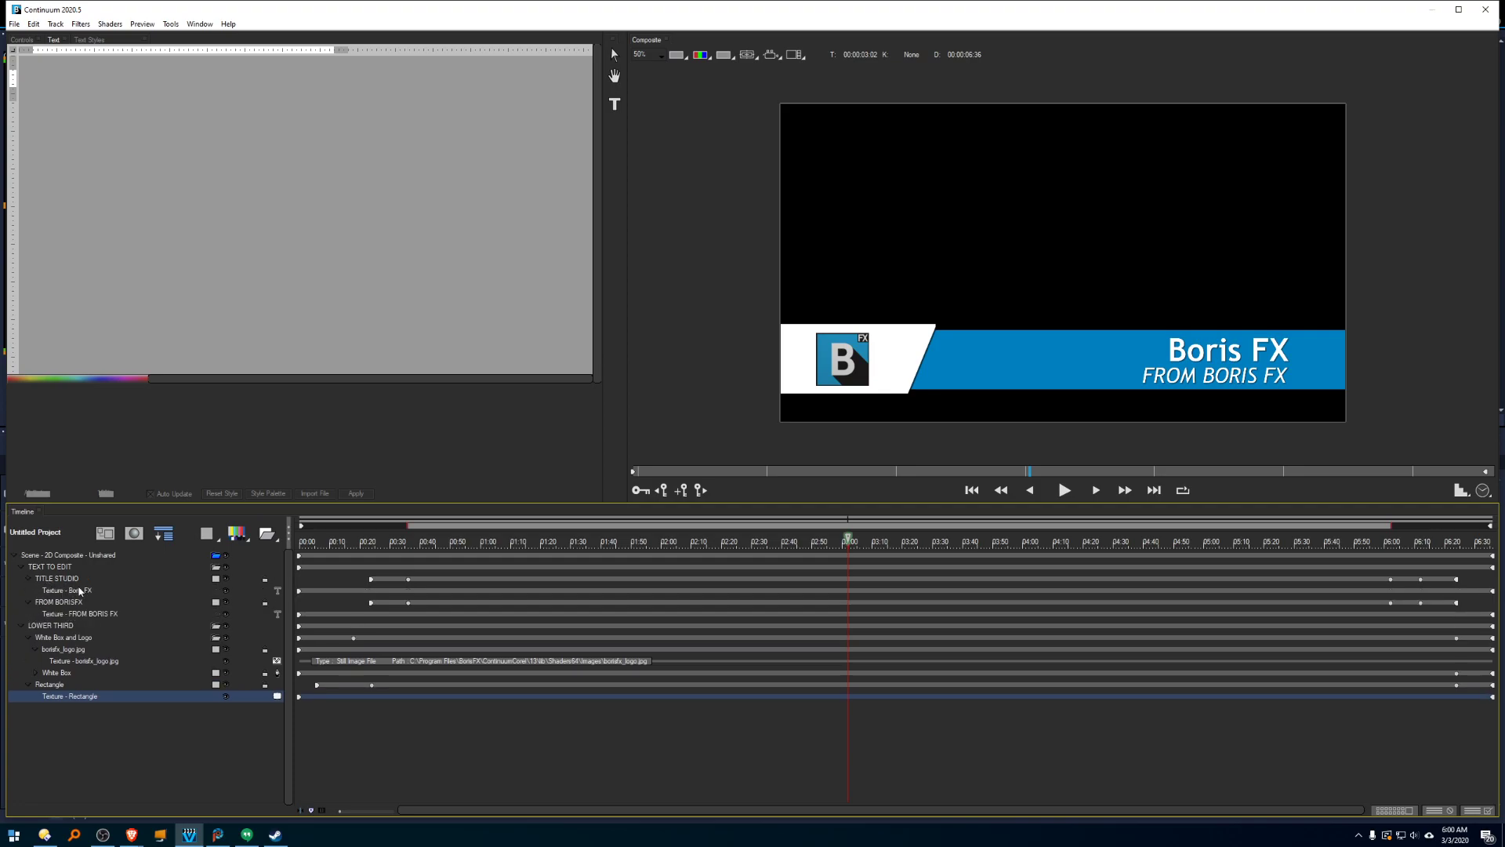
pyautogui.click(71, 582)
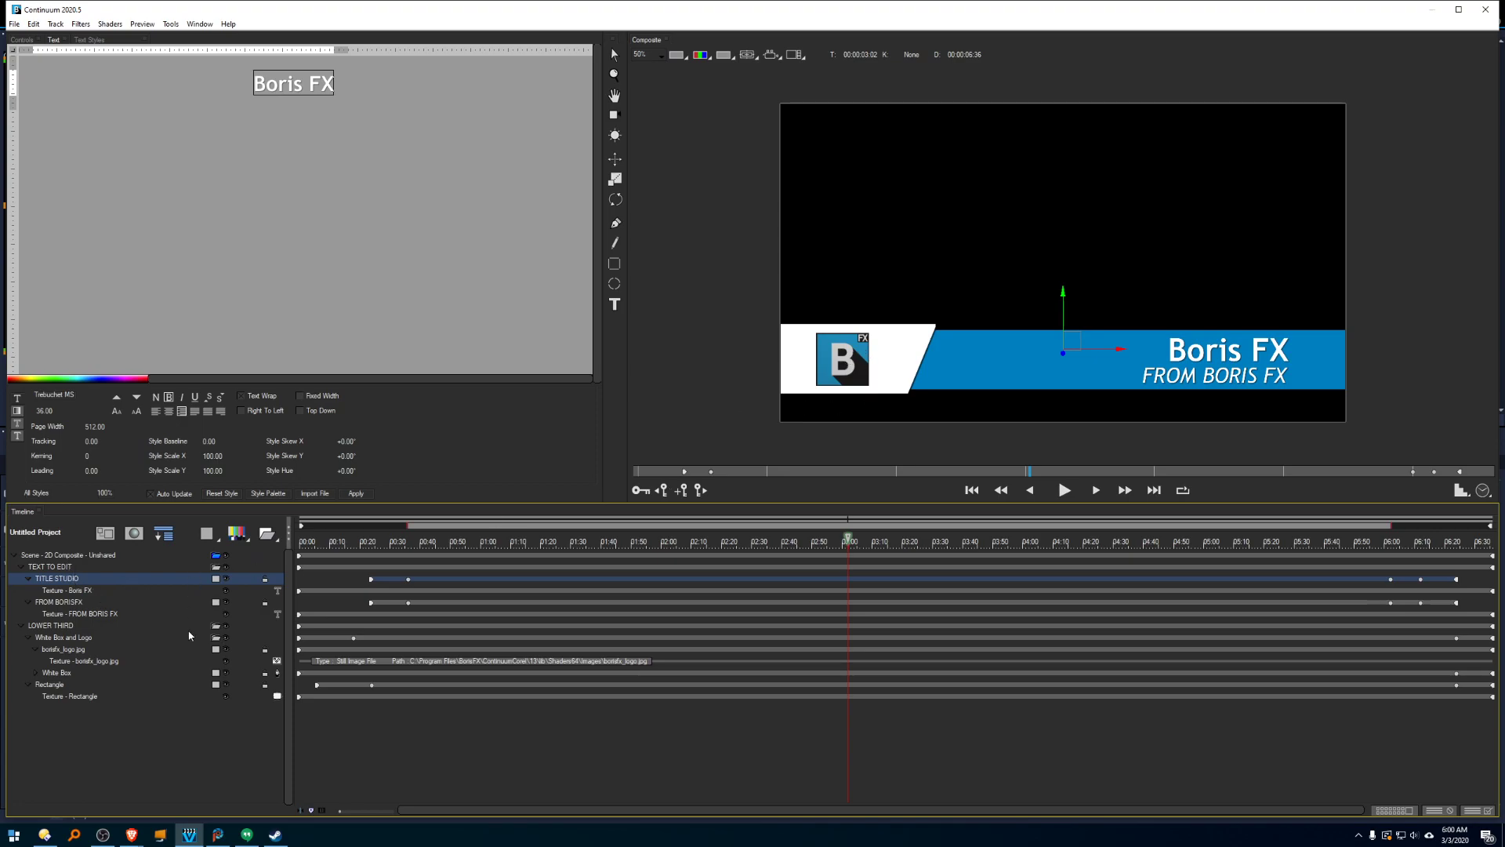
pyautogui.click(56, 651)
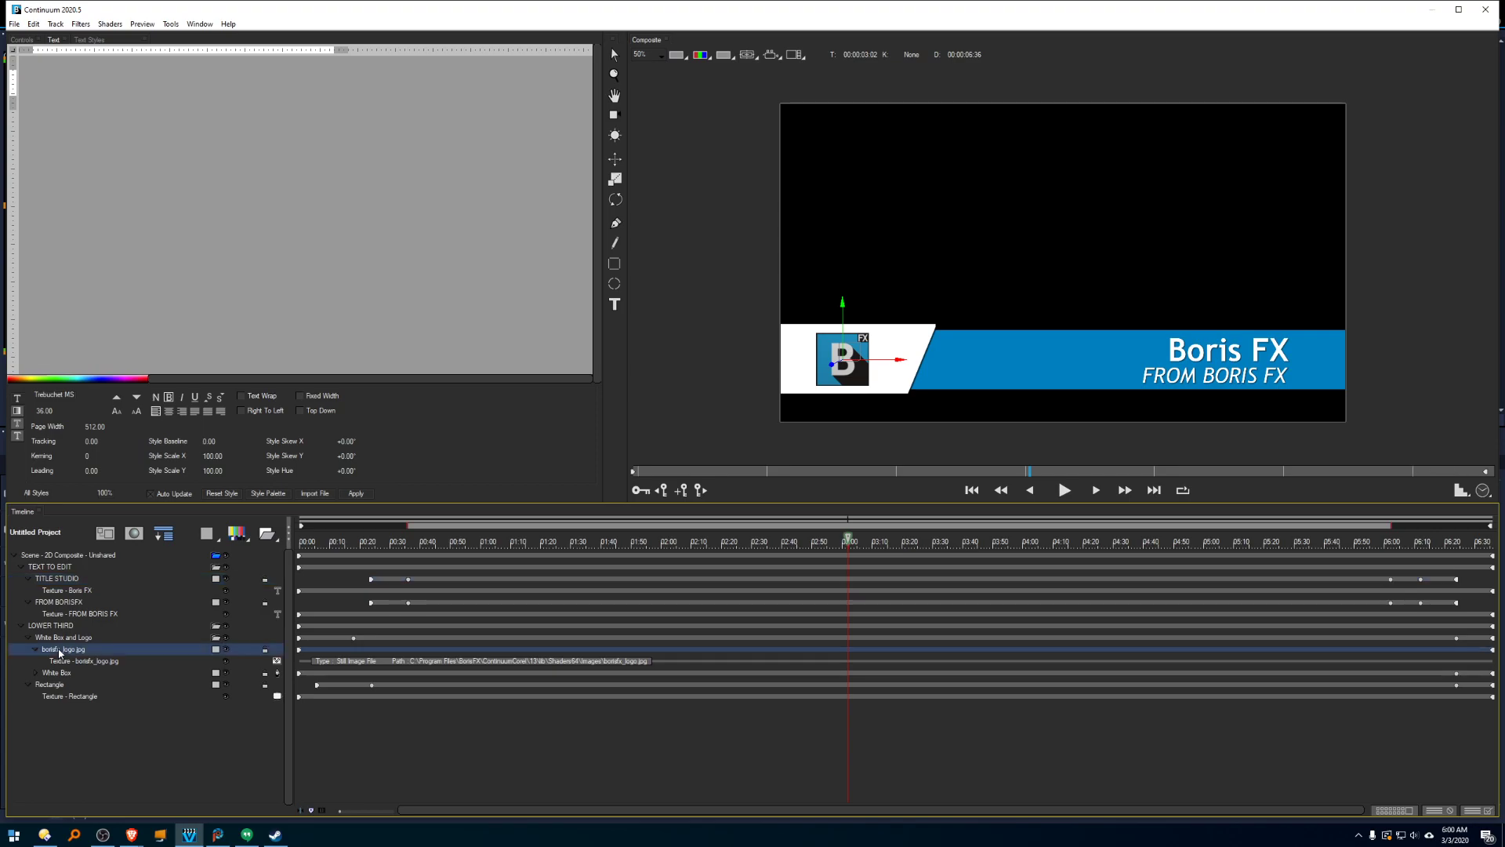
pyautogui.click(226, 650)
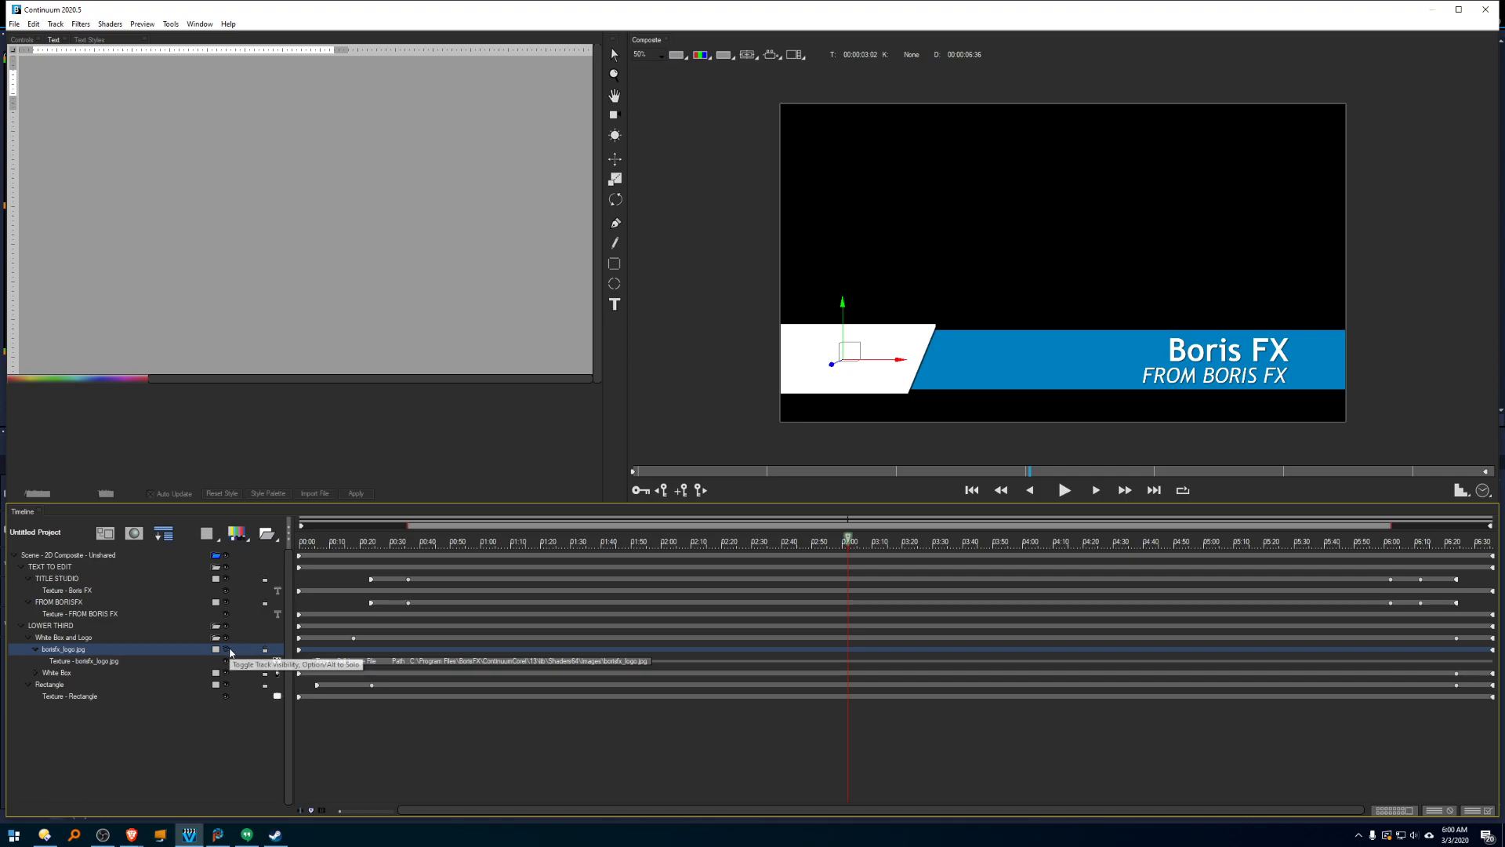
# Change the lower-third title text to 'Holding Out For A Hero'.
pyautogui.click(52, 567)
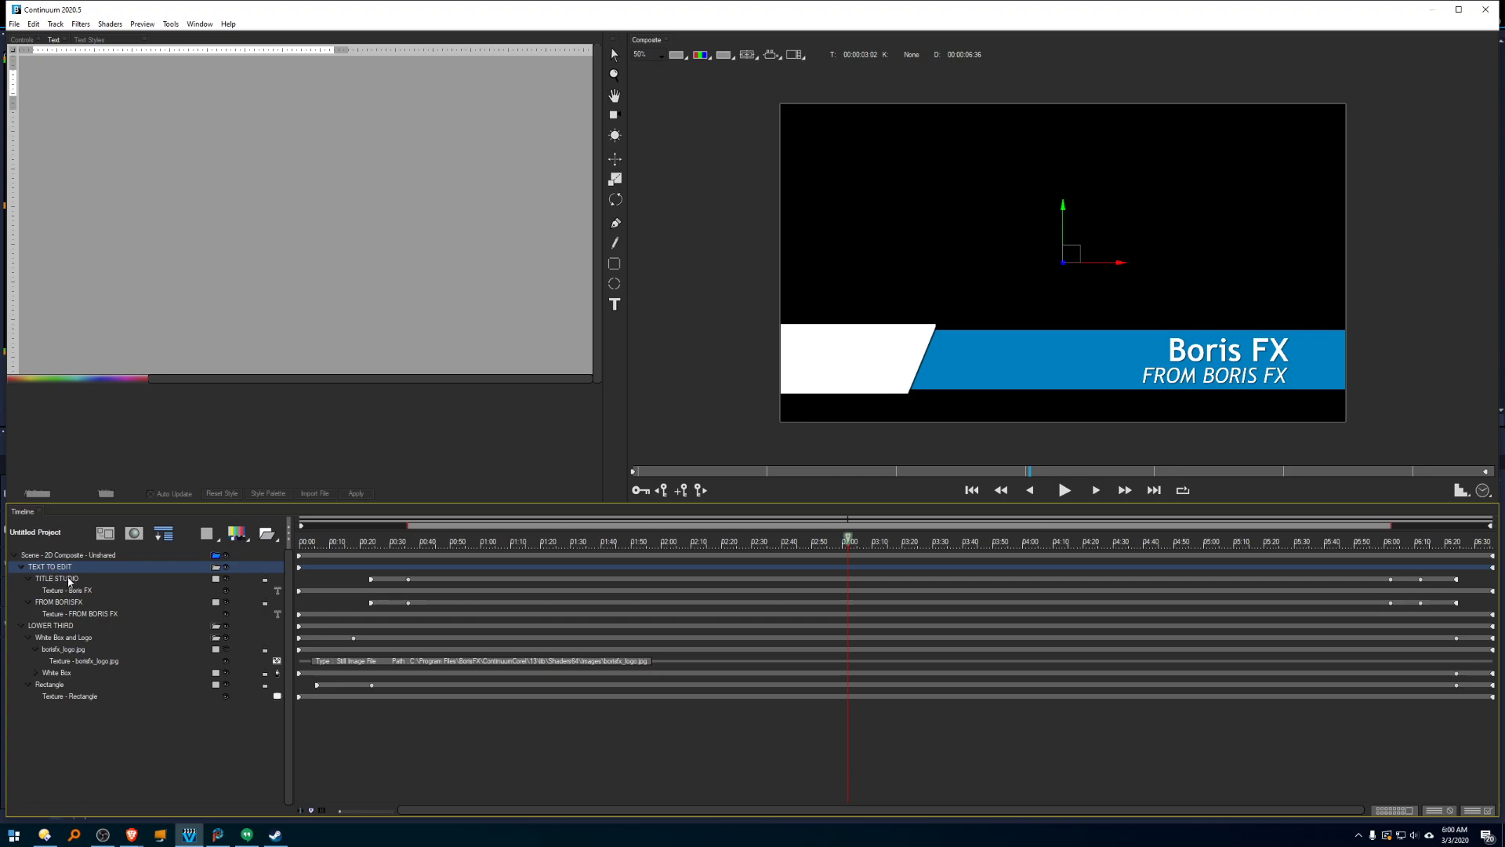
pyautogui.click(76, 579)
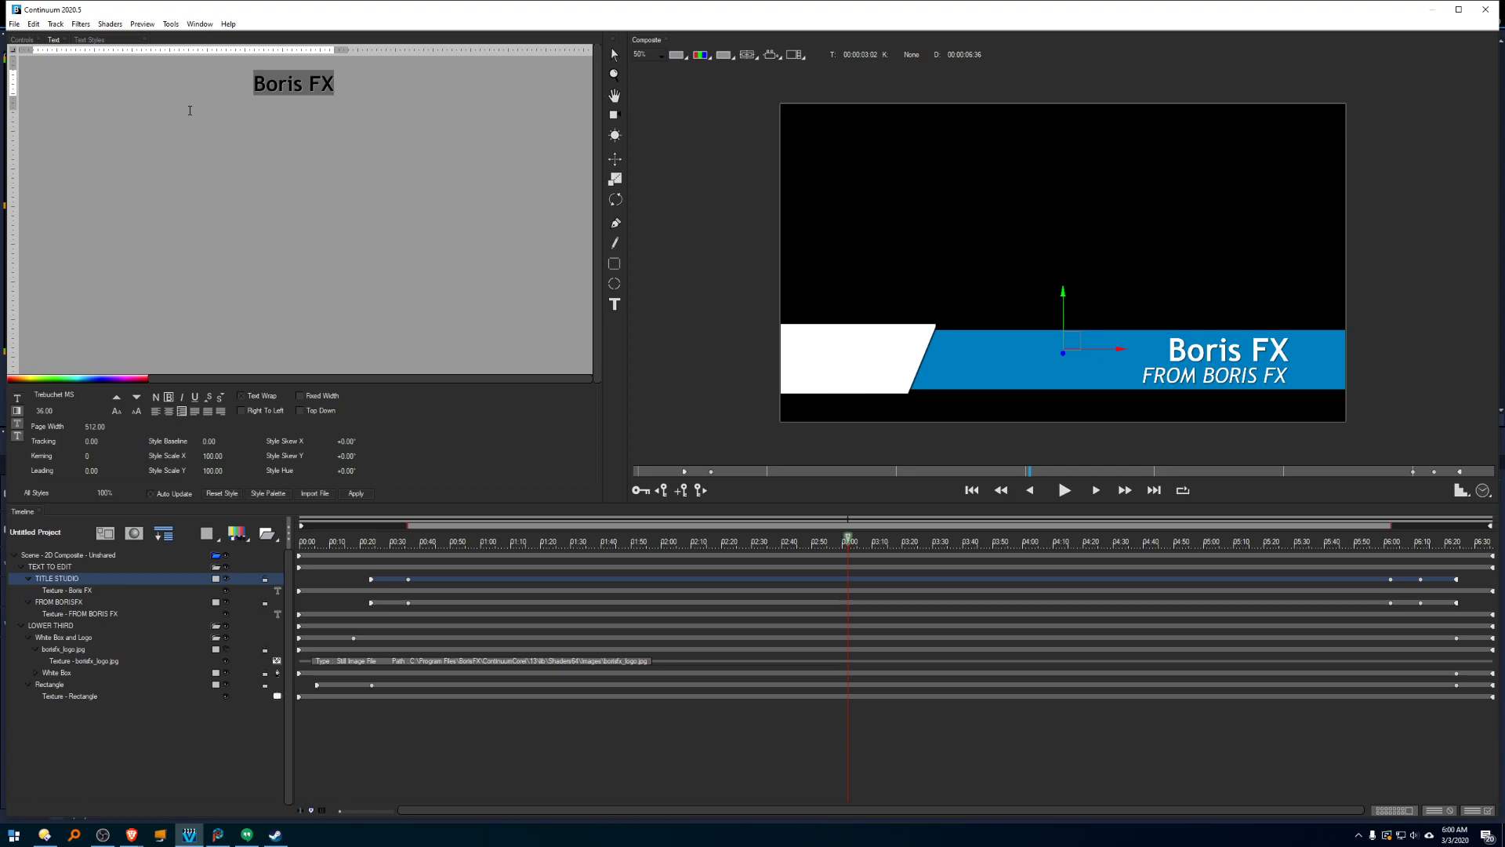
pyautogui.write('Holding Out')
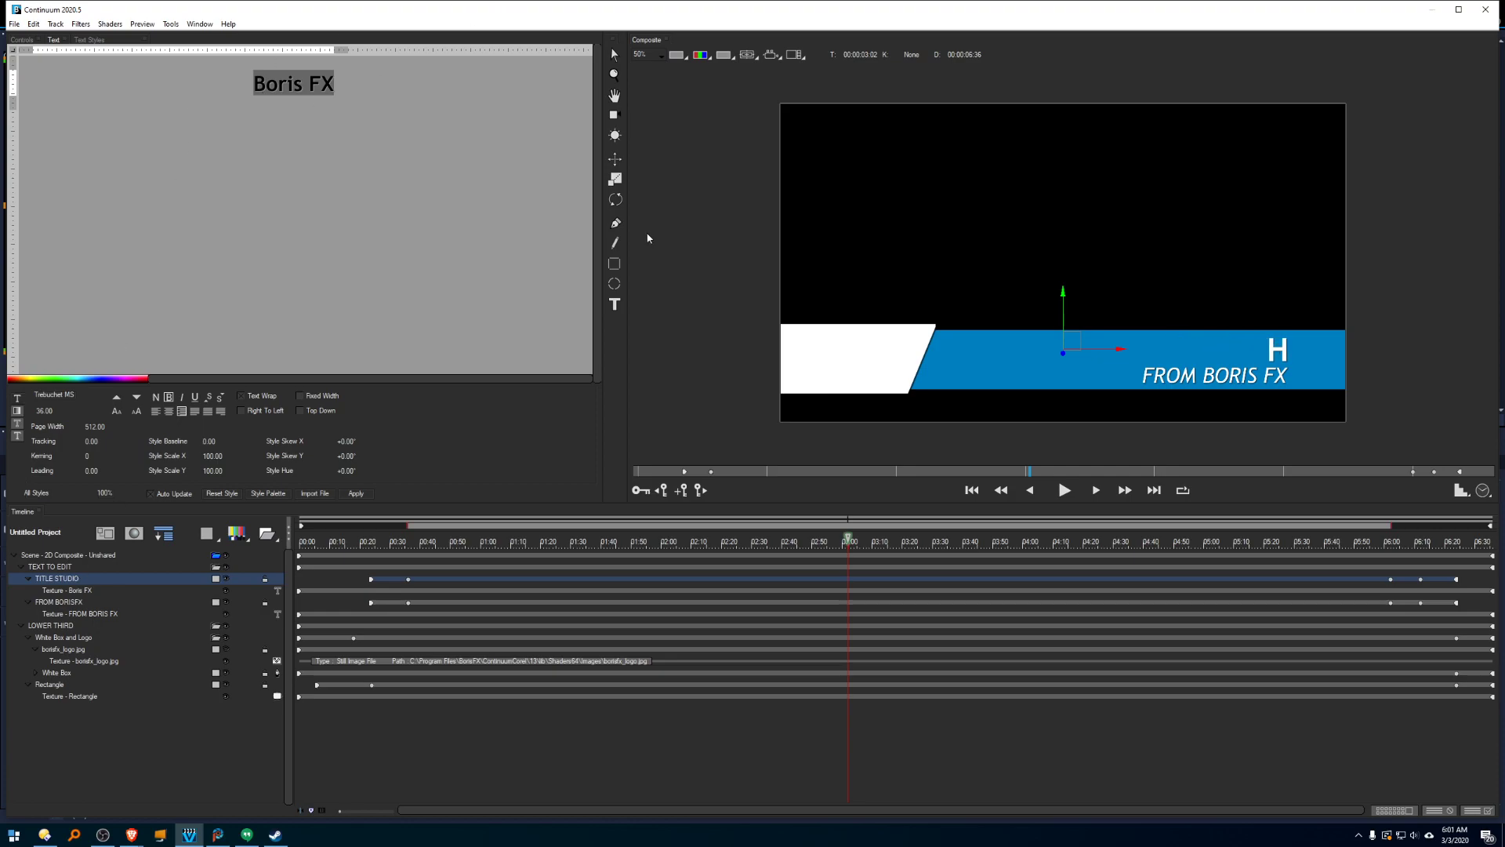
pyautogui.write(' For A Hero')
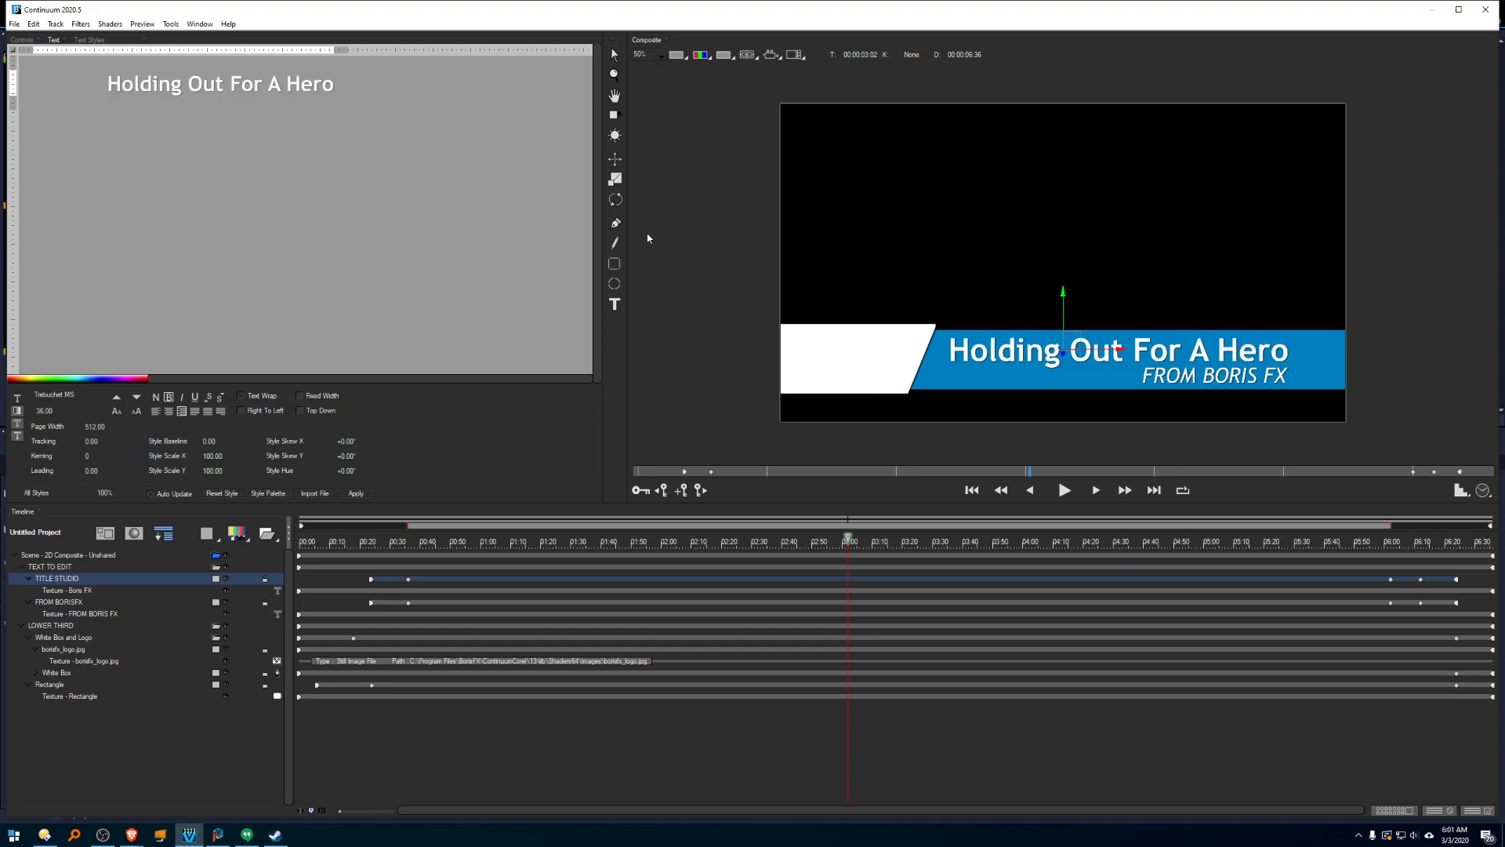
# Replace the FROM BORISFX subtitle with 'From the video game Mancave'.
pyautogui.click(72, 605)
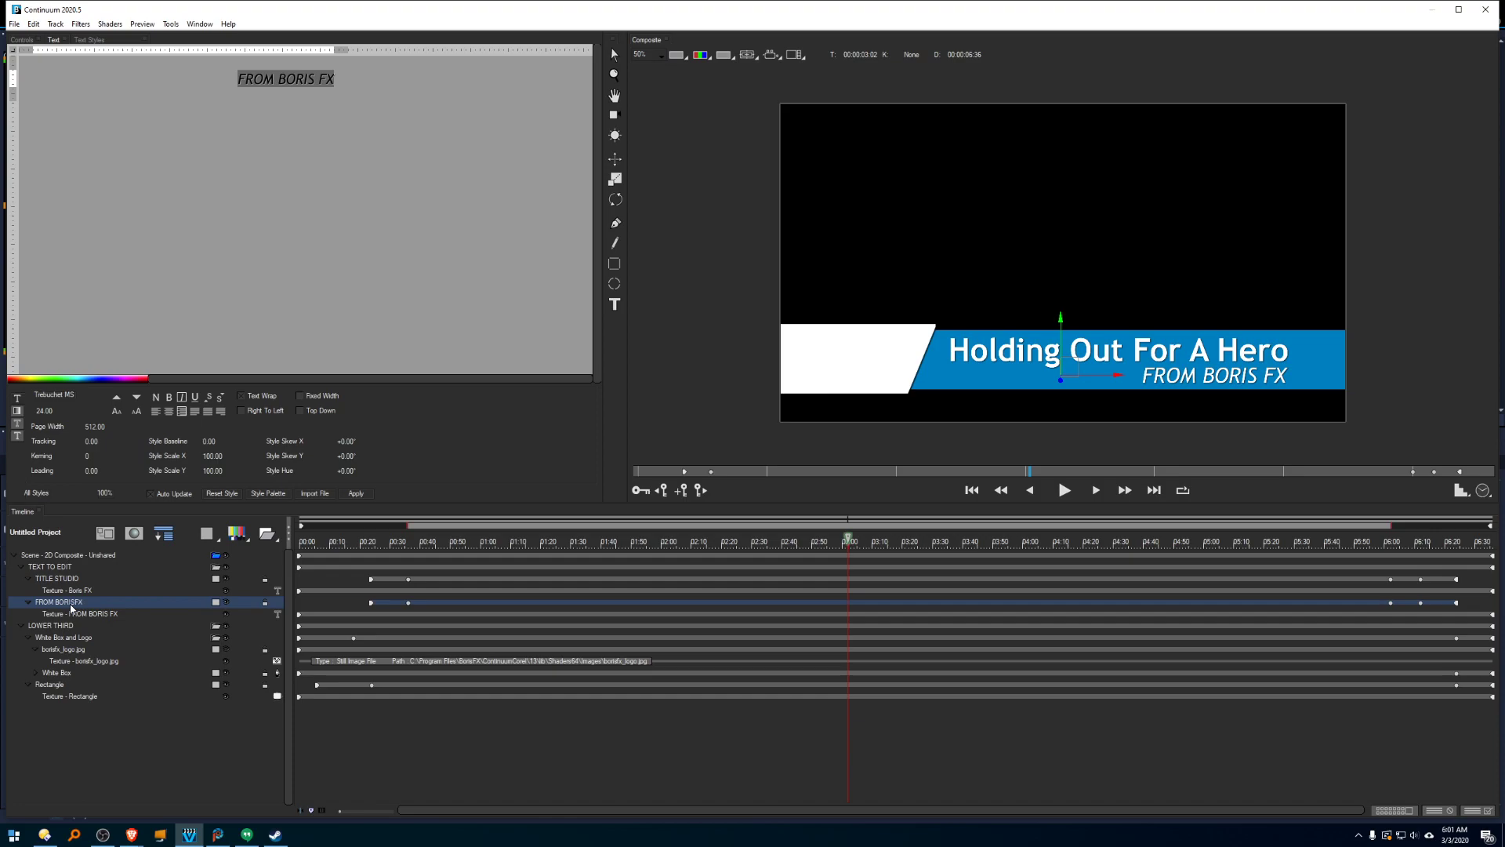
pyautogui.press('BackSpace')
pyautogui.write('From the')
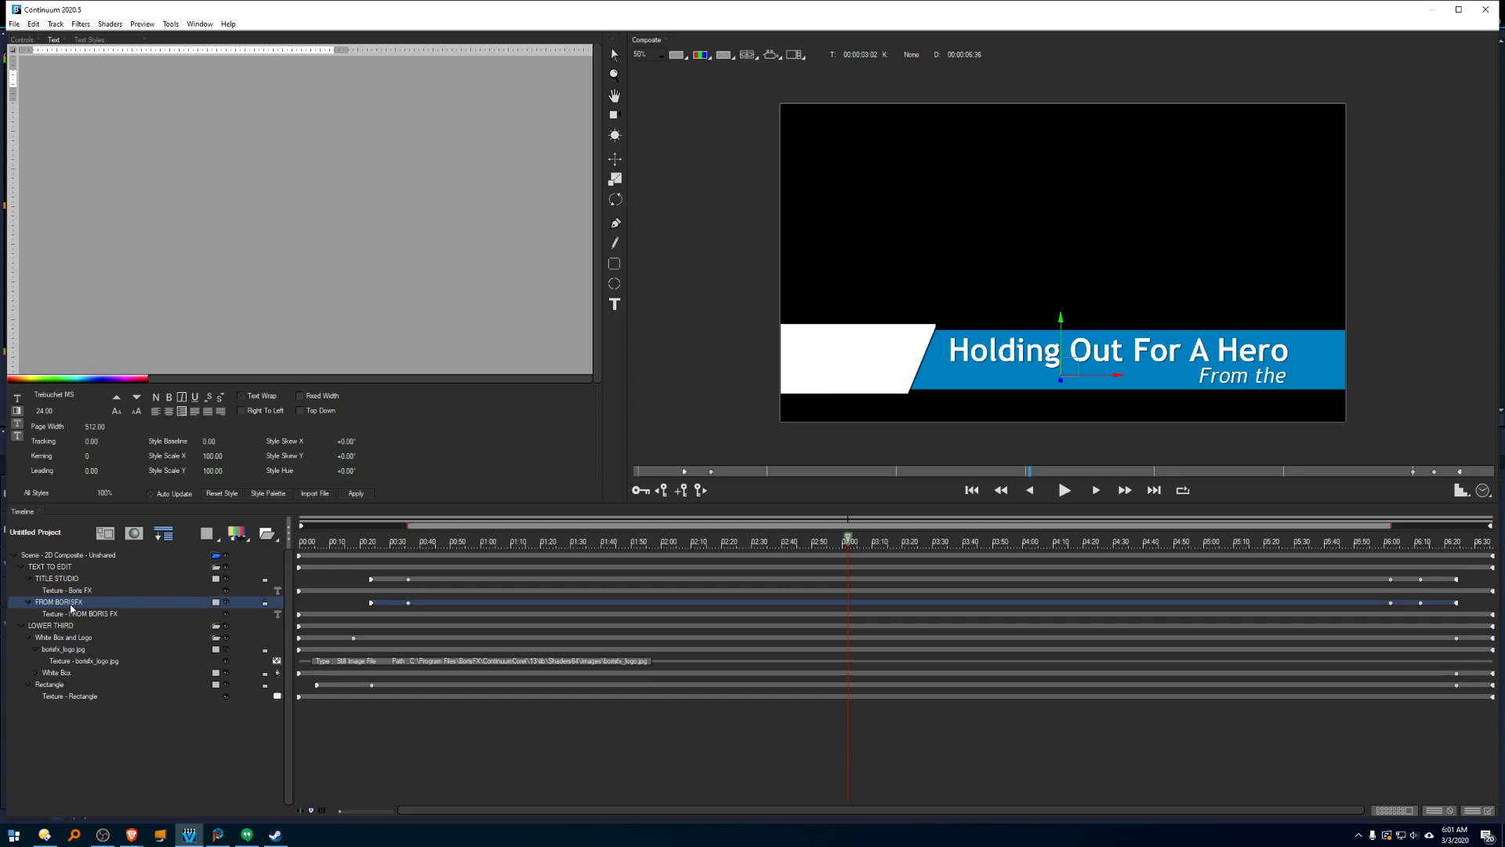
pyautogui.write(' video game Manc')
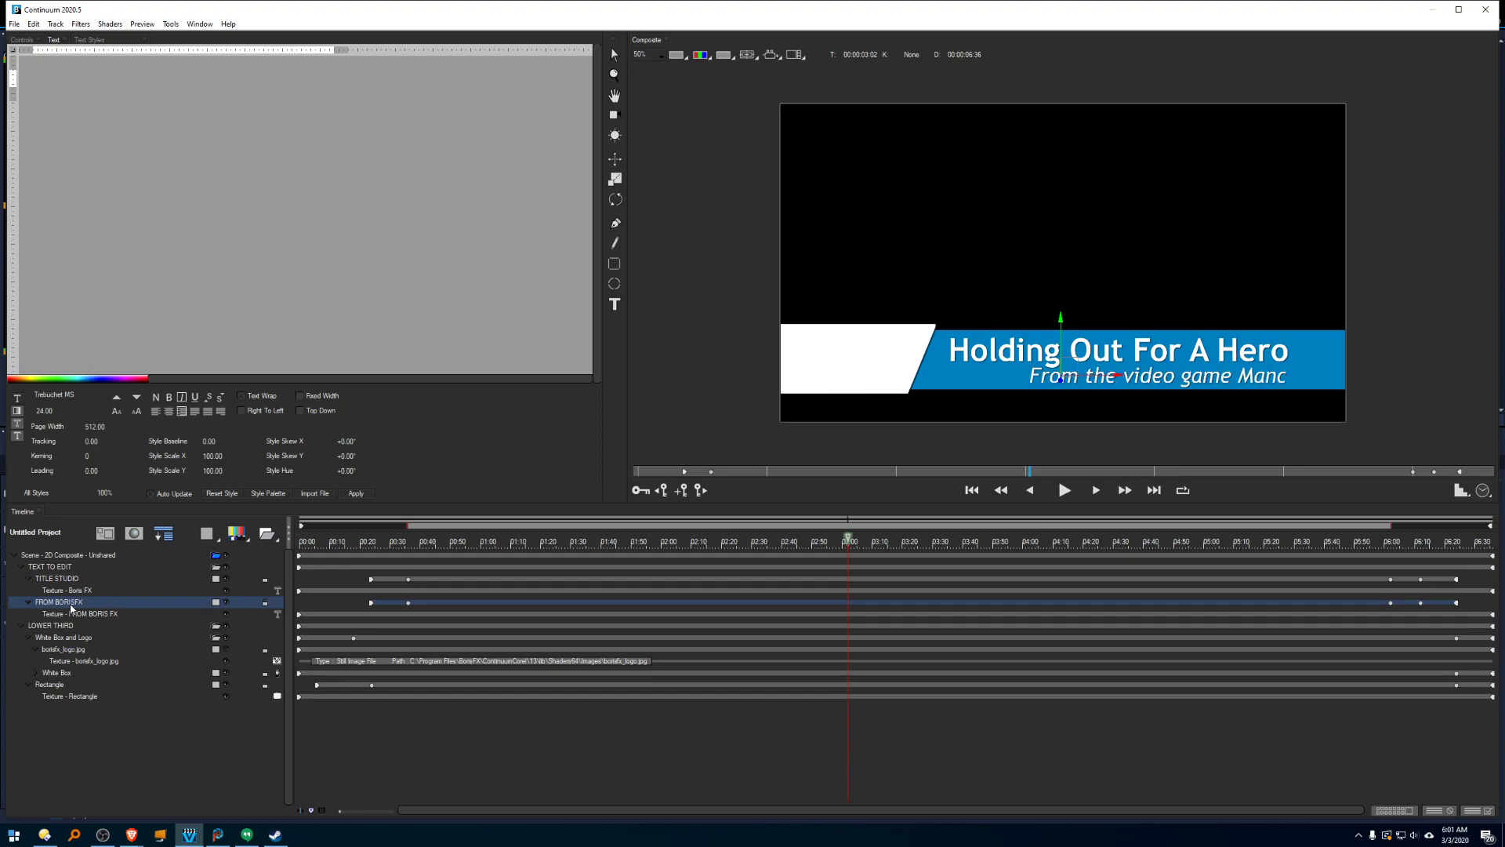
pyautogui.write('ave')
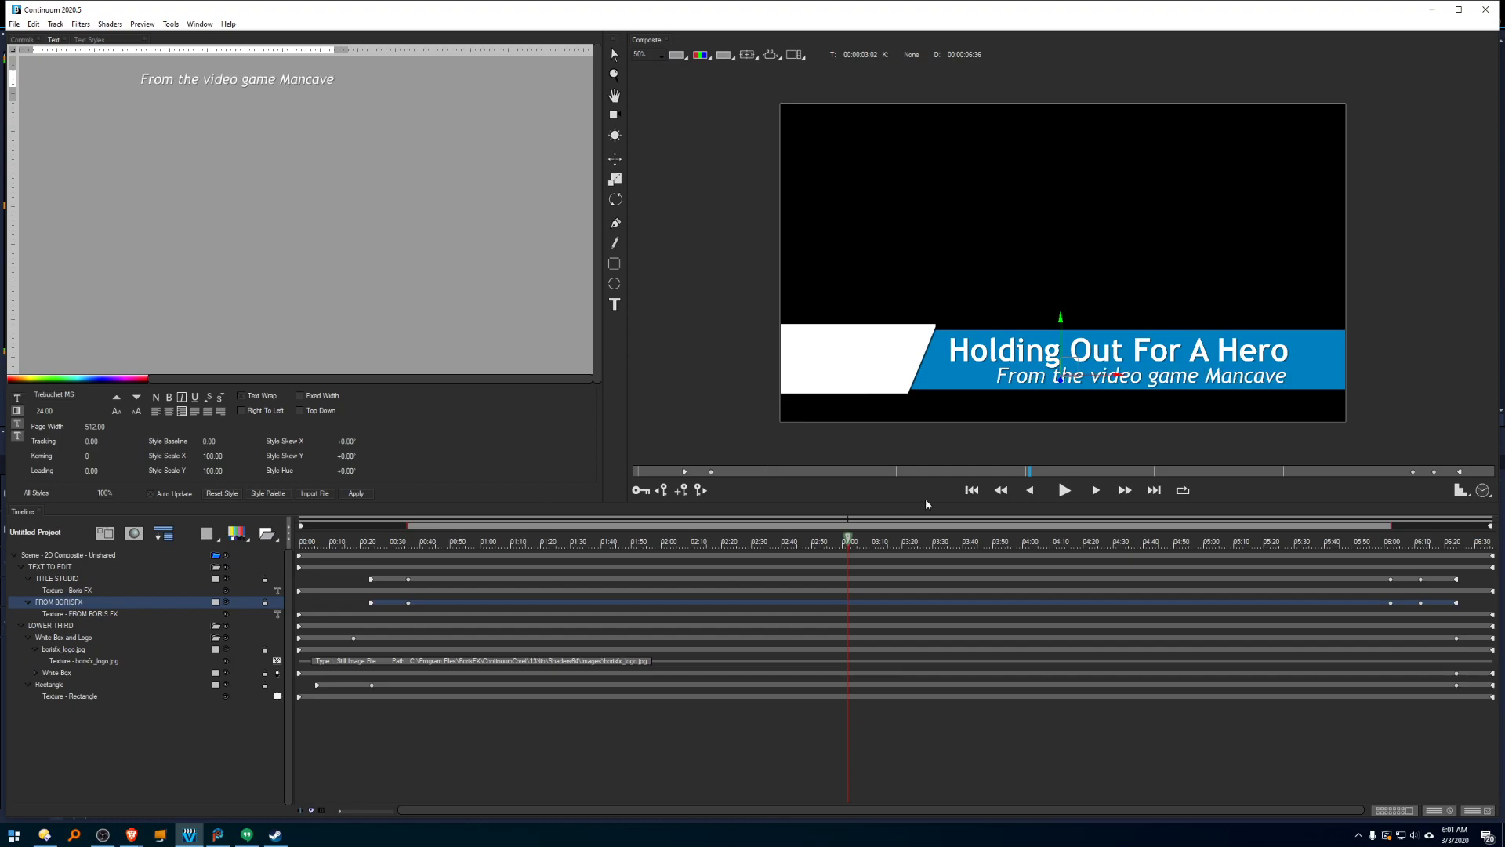
# Play the lower-third animation from its start, then apply the title back to VideoStudio.
pyautogui.click(845, 540)
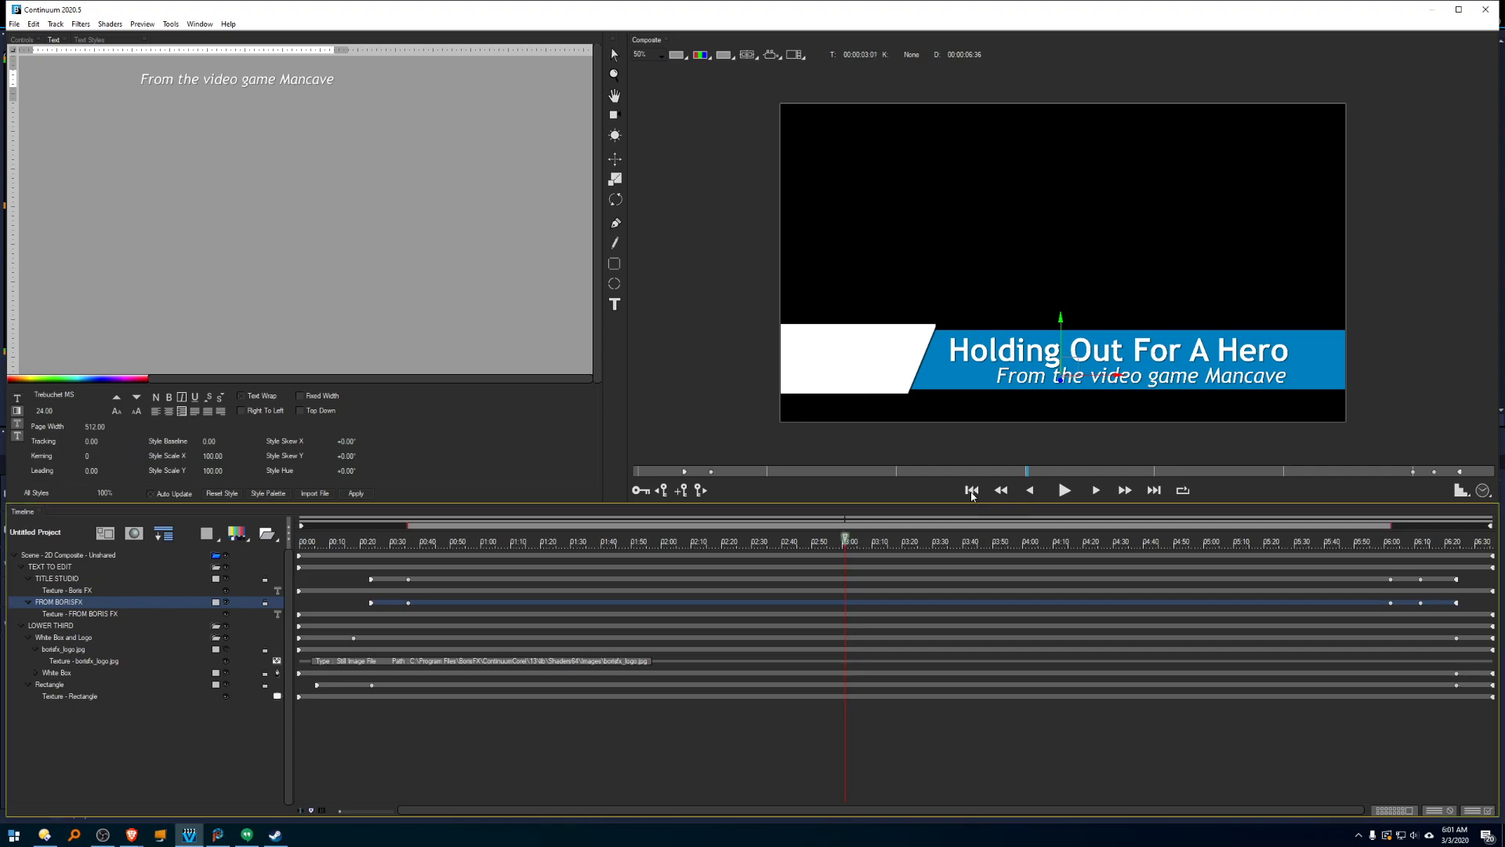
pyautogui.click(972, 490)
pyautogui.click(1064, 491)
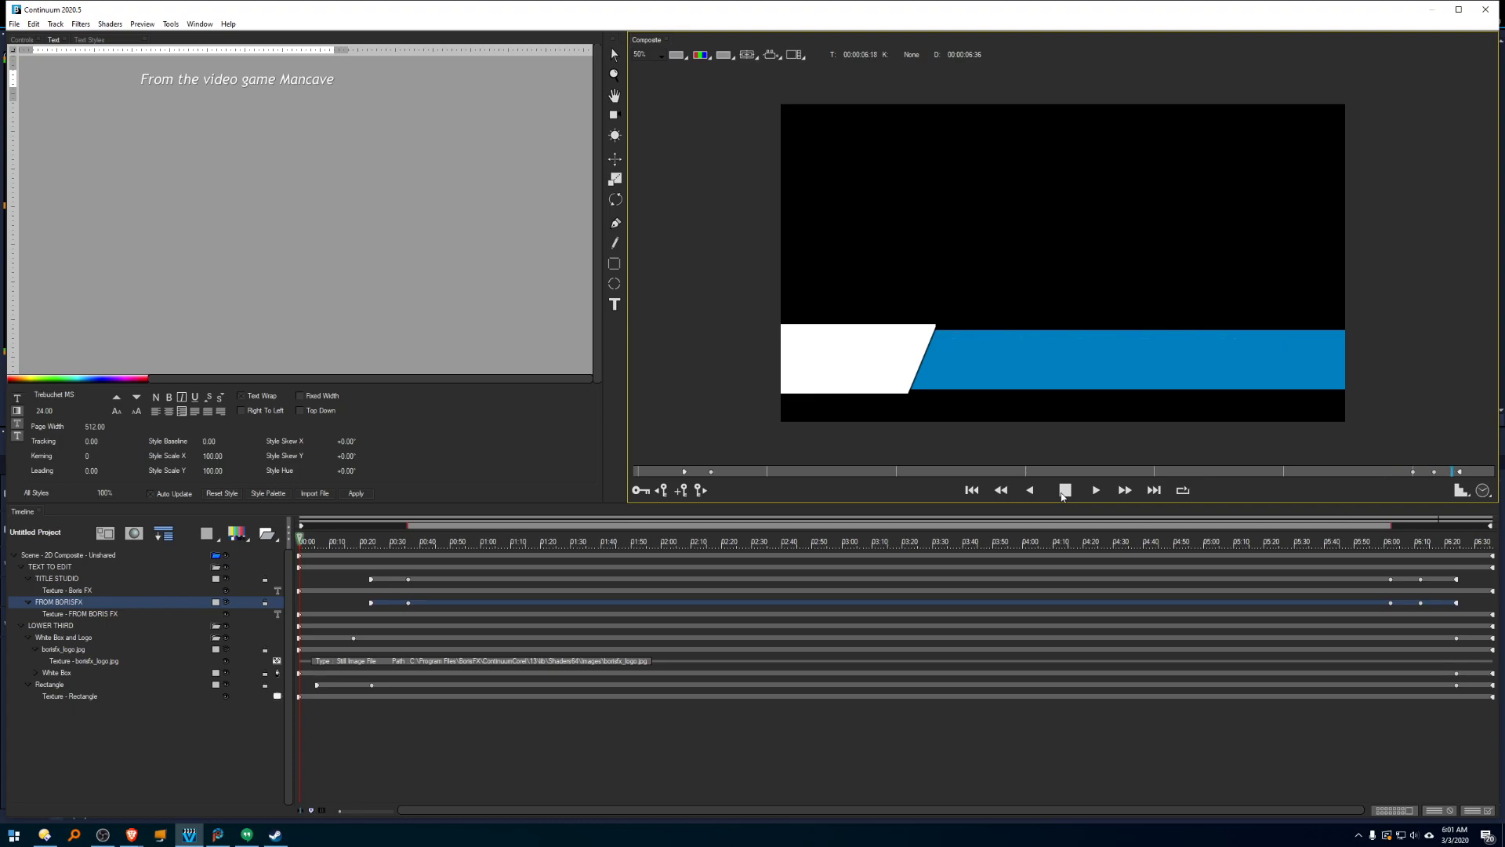
pyautogui.click(1064, 491)
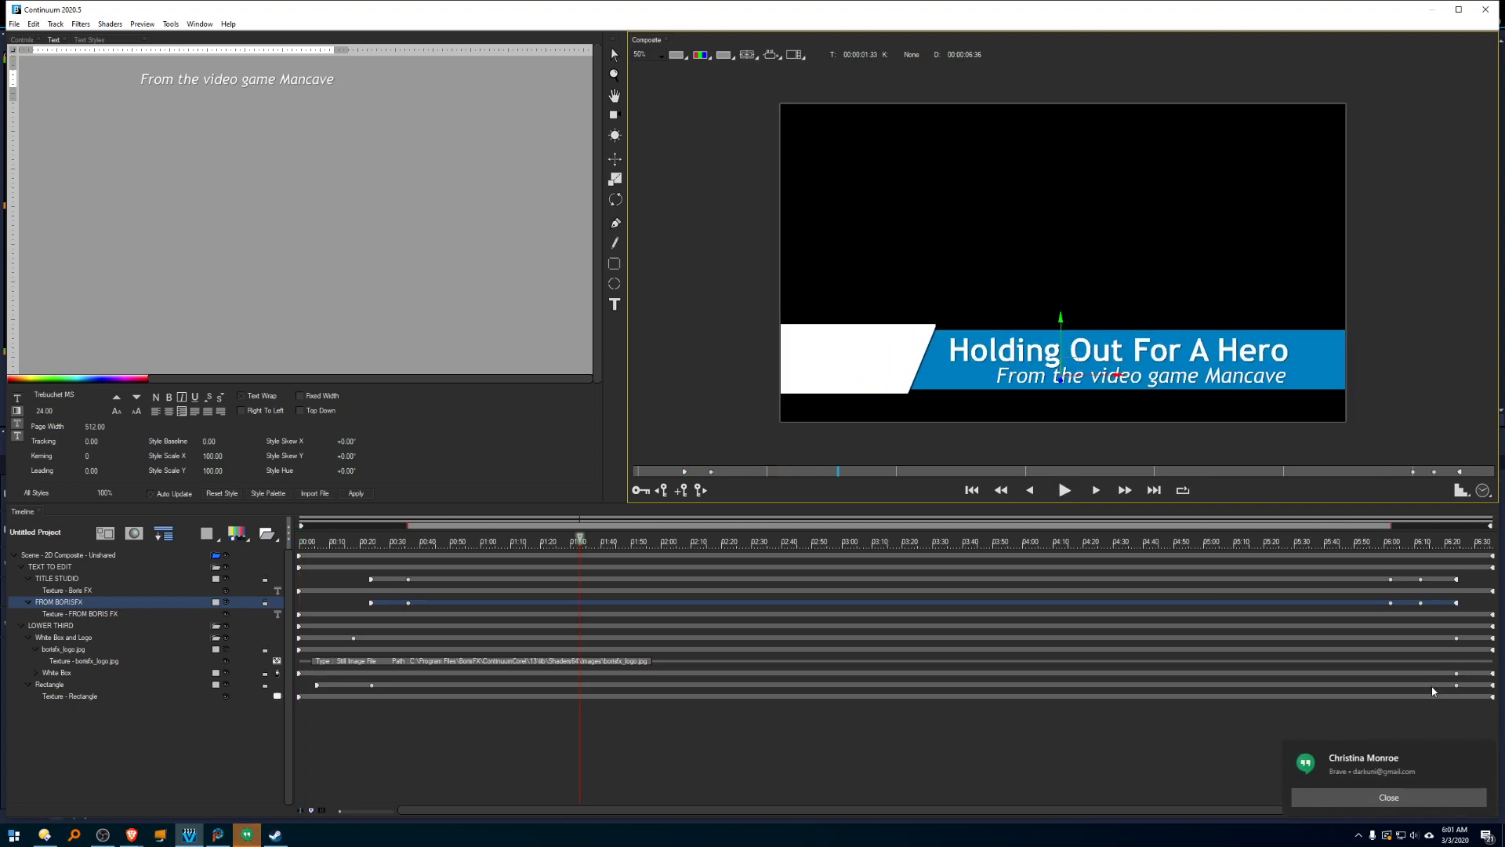
pyautogui.click(1494, 813)
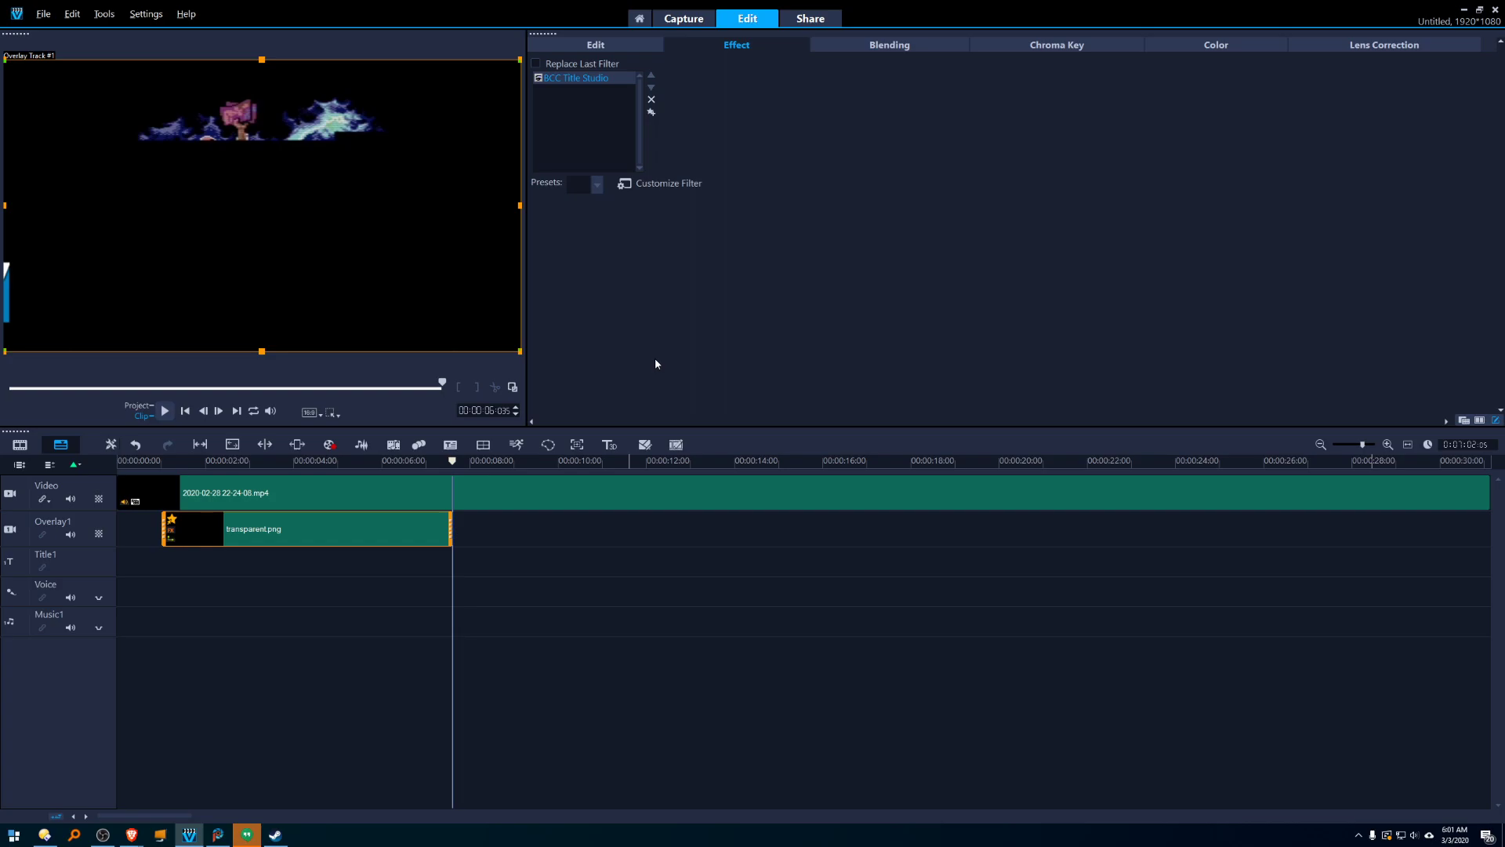
# Play the project from the start, then open the transparent.png overlay clip's settings.
pyautogui.click(136, 445)
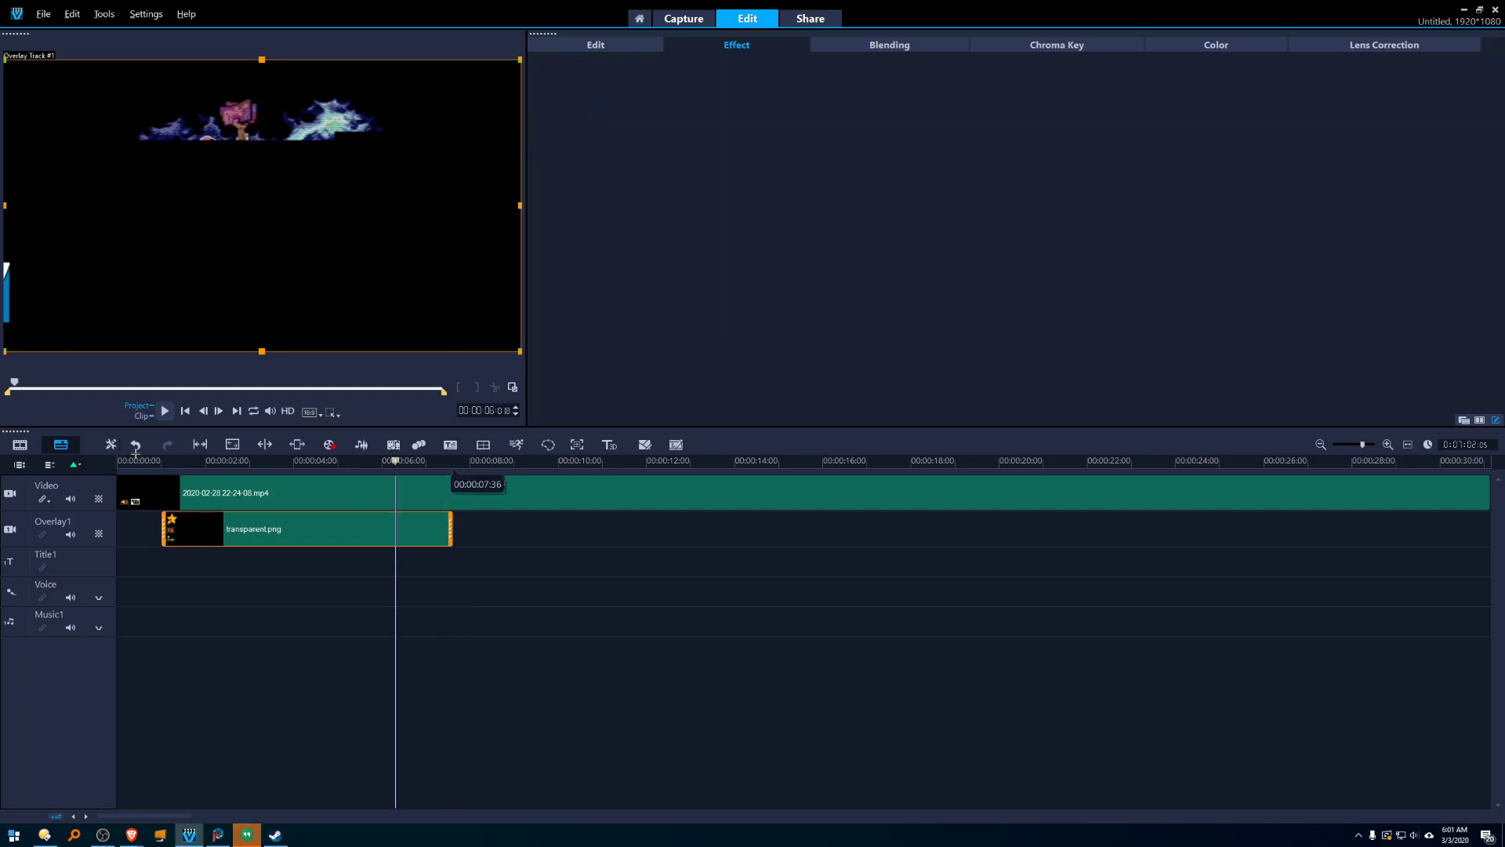
pyautogui.click(135, 445)
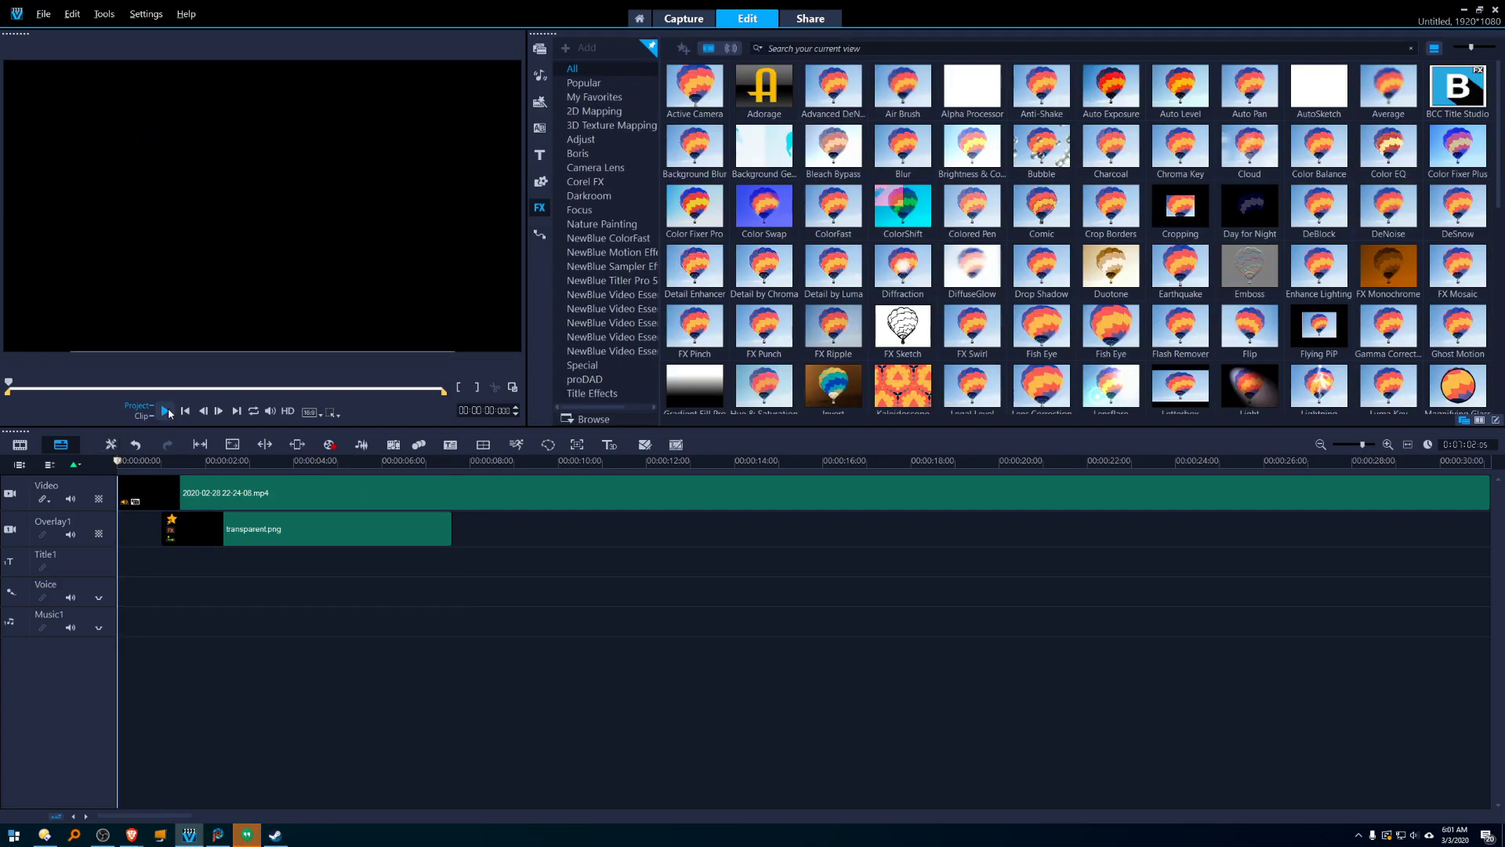
pyautogui.click(165, 411)
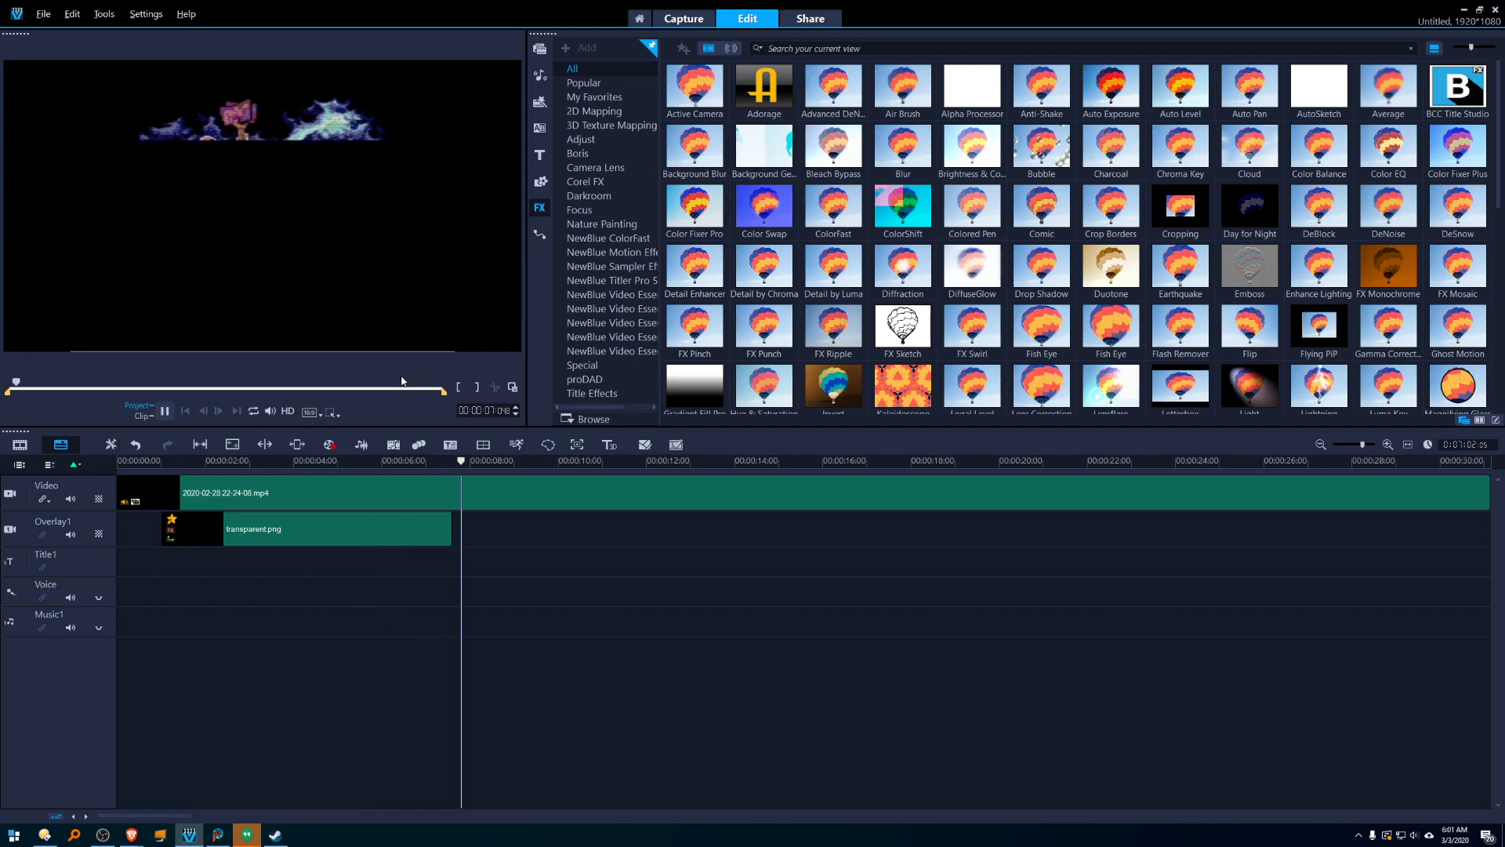
pyautogui.click(164, 411)
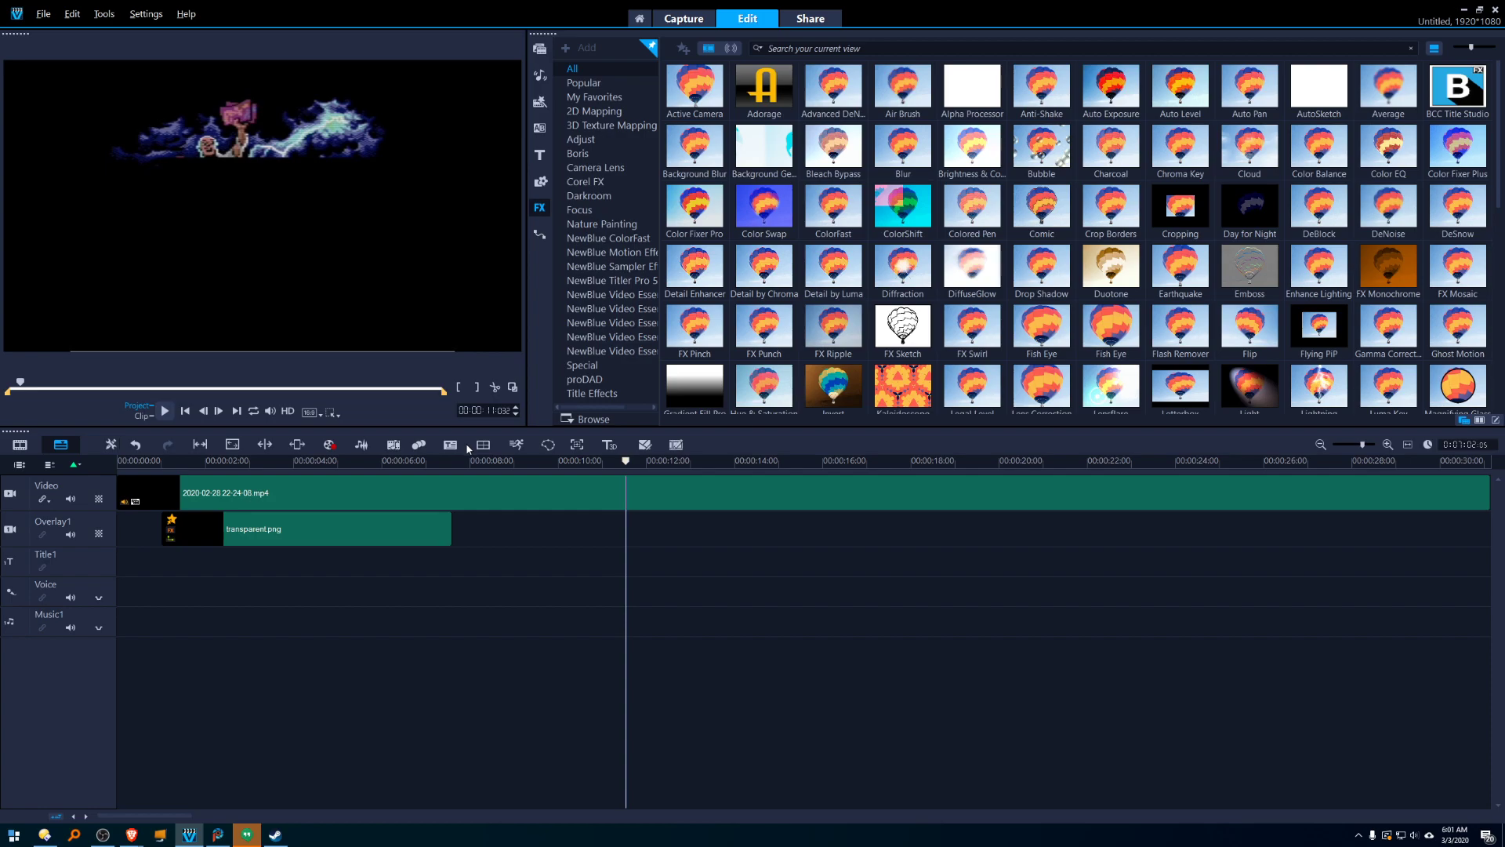
pyautogui.doubleClick(341, 528)
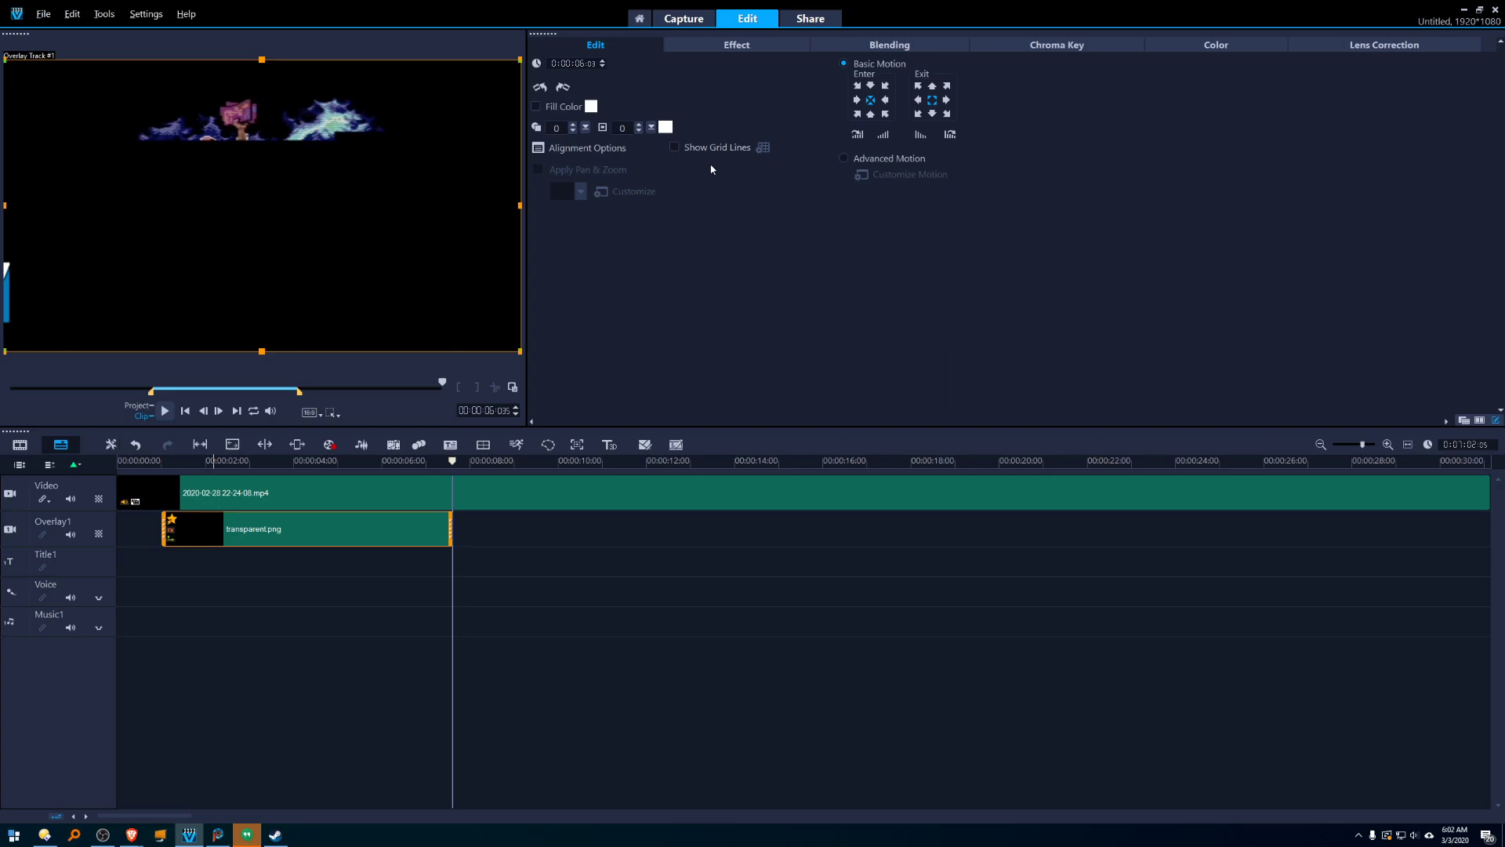
# Reopen the overlay's BCC Title Studio filter to check both text lines, then close Continuum.
pyautogui.click(734, 45)
pyautogui.click(663, 183)
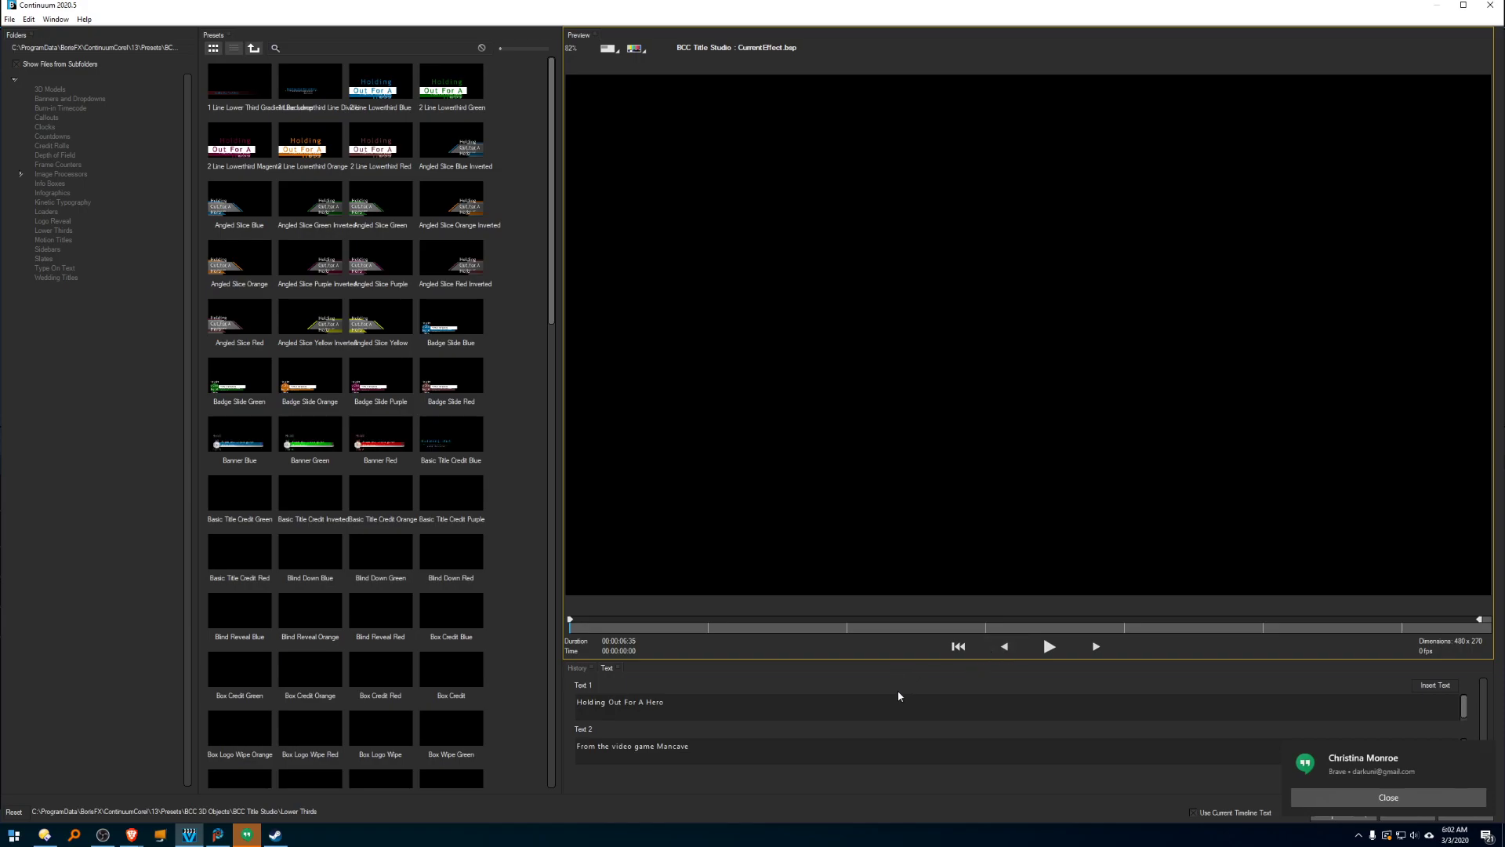
pyautogui.click(1388, 797)
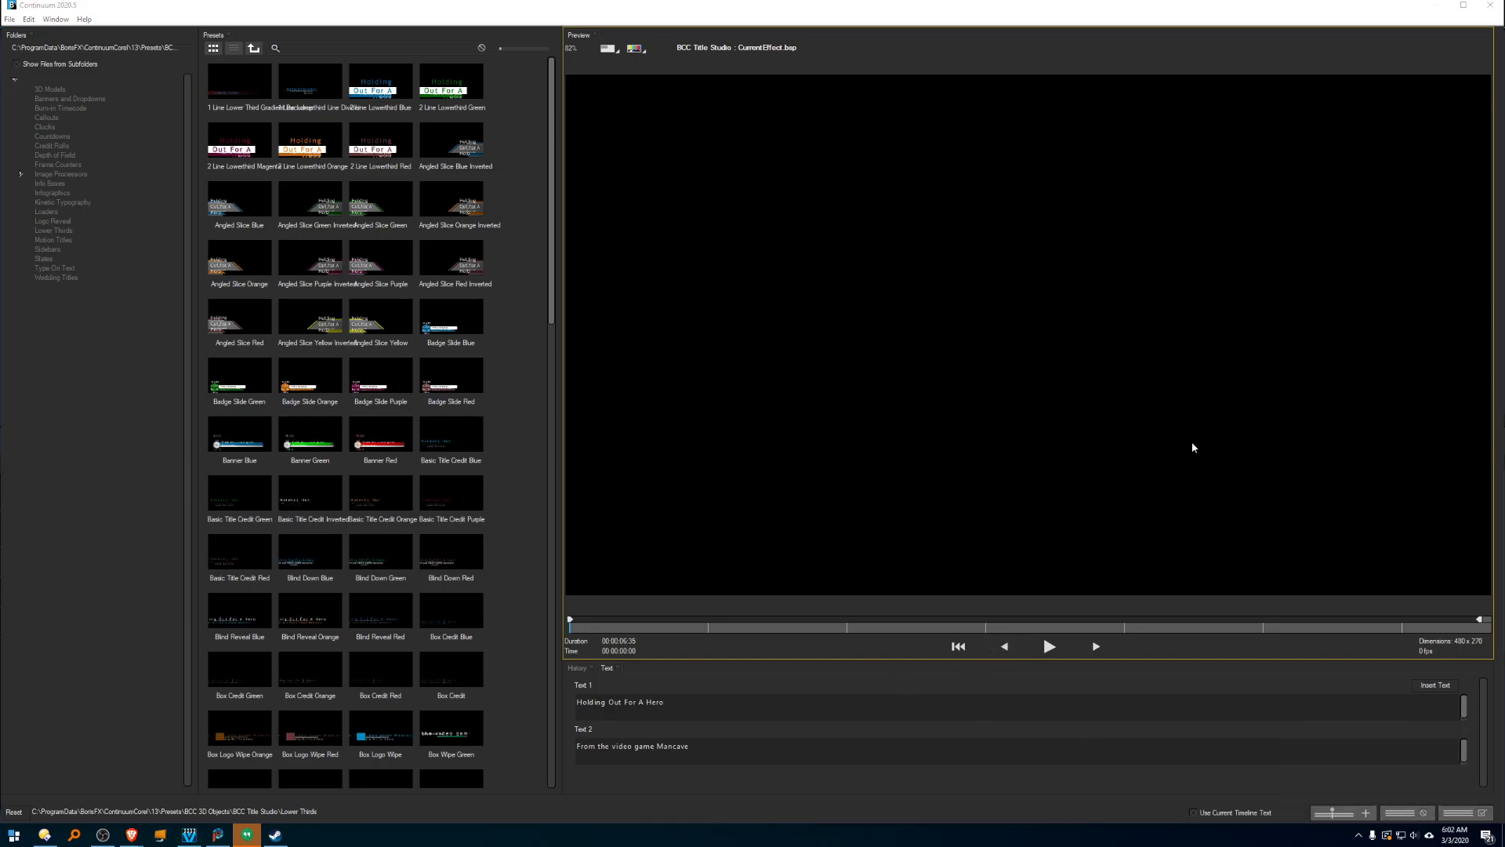
pyautogui.click(1490, 5)
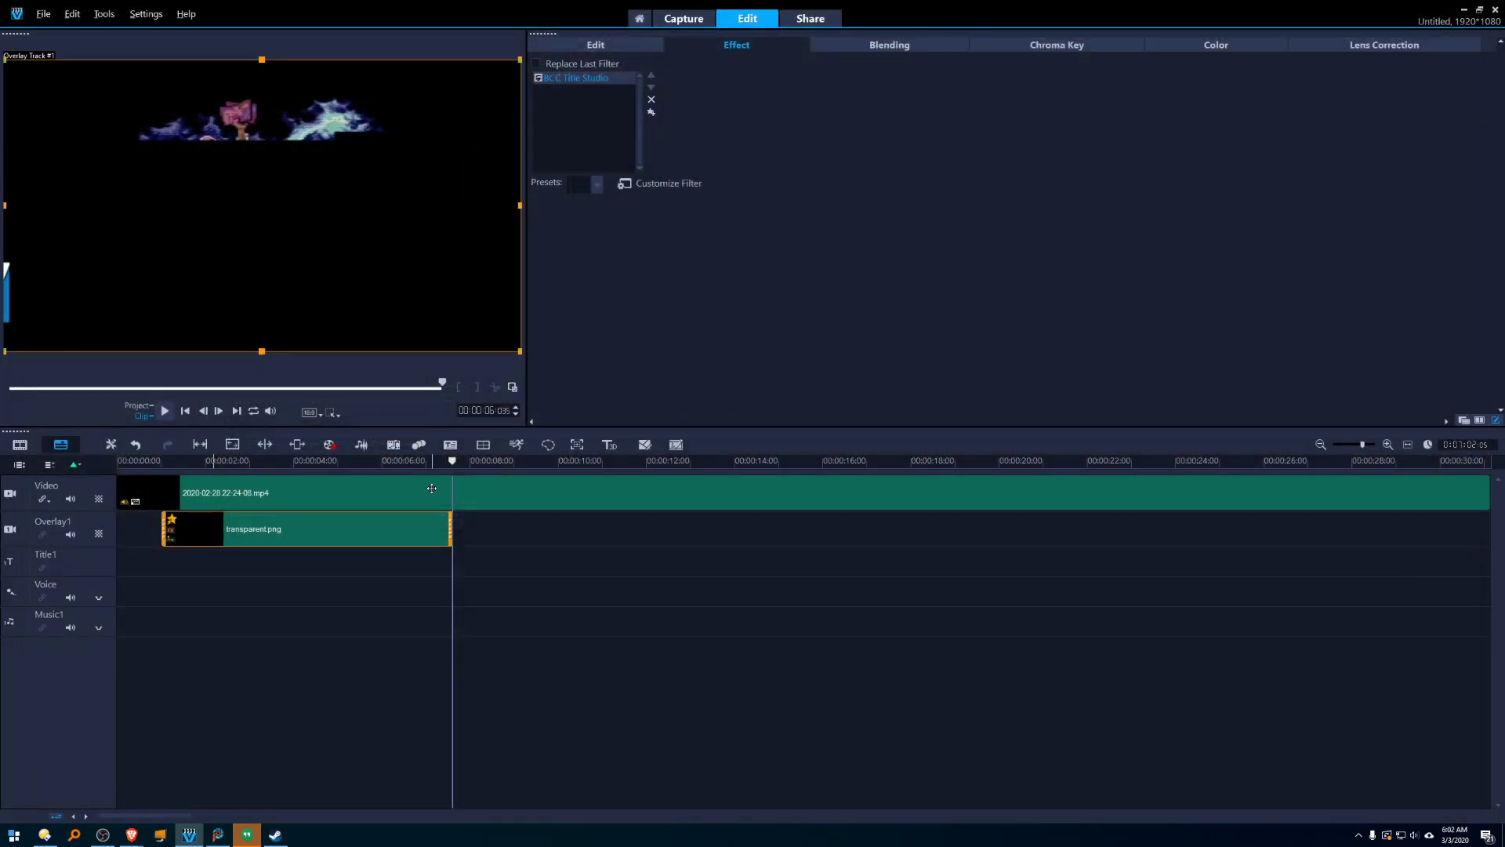